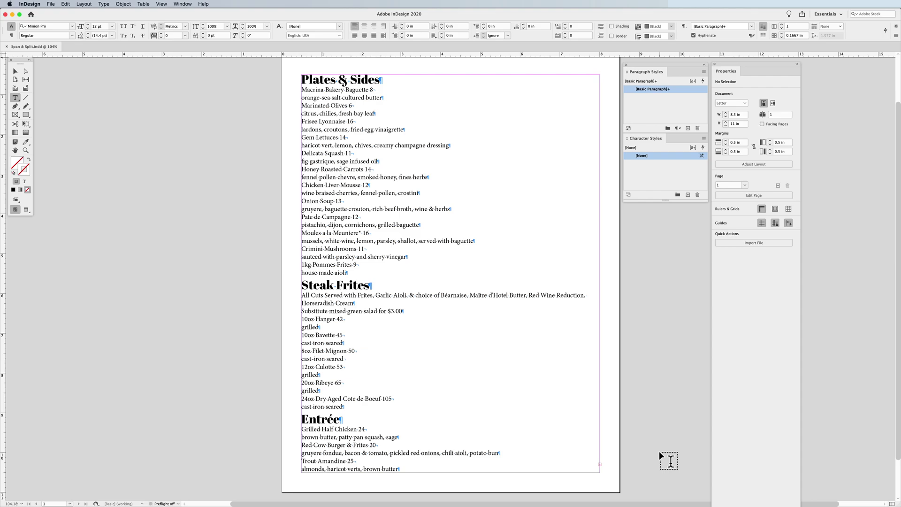
# - Divide the menu text frame into three columns
pyautogui.click(16, 72)
pyautogui.click(424, 158)
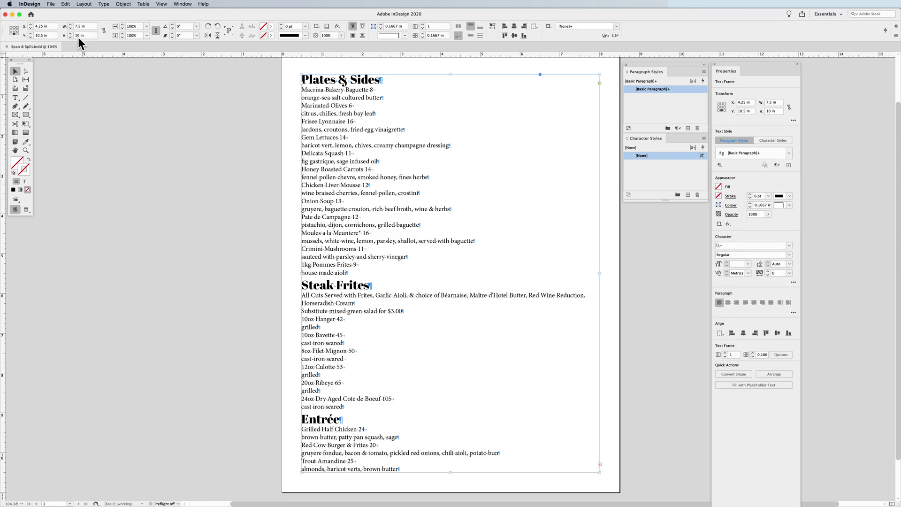
pyautogui.click(424, 24)
pyautogui.click(423, 25)
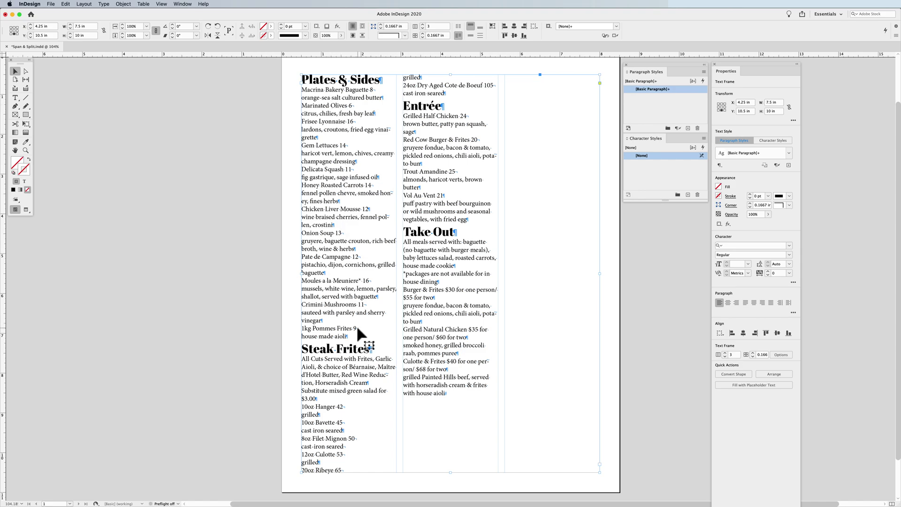
# - Move the three-column menu frame down about 1.5 in and cut the Plates & Sides heading out of it
pyautogui.moveTo(408, 233); pyautogui.dragTo(407, 293)
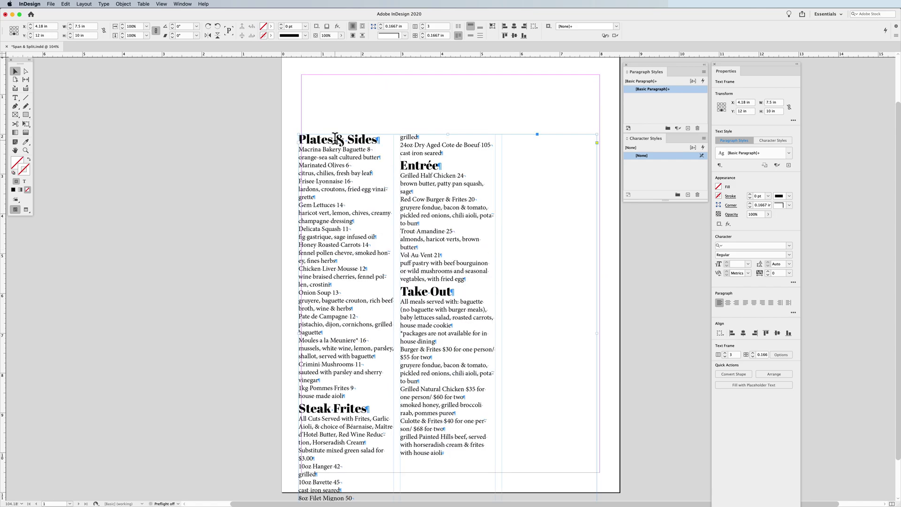
pyautogui.doubleClick(335, 139)
pyautogui.tripleClick(335, 139)
pyautogui.press('super+c')
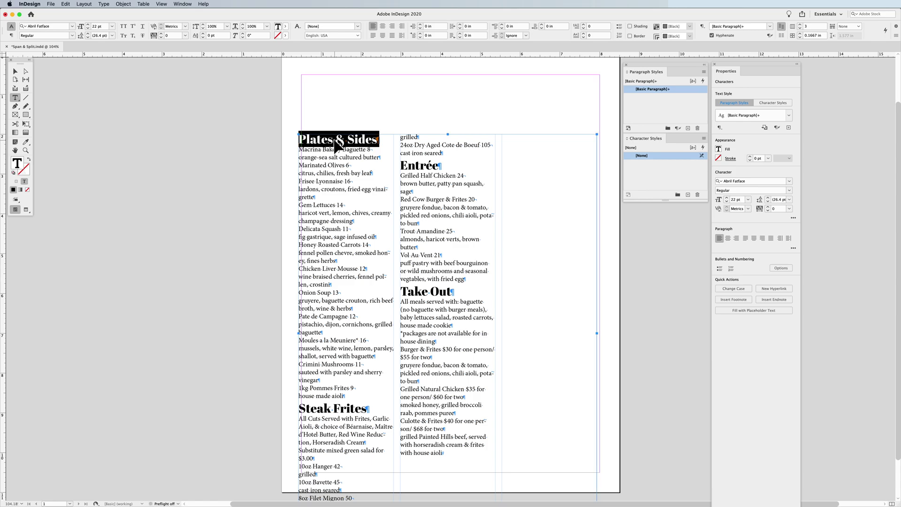
pyautogui.press('BackSpace')
pyautogui.press('super+z')
pyautogui.press('super+shift+z')
# - Paste the Plates & Sides heading into a new full-width text frame at the top margin and center it
pyautogui.moveTo(302, 75); pyautogui.dragTo(599, 98)
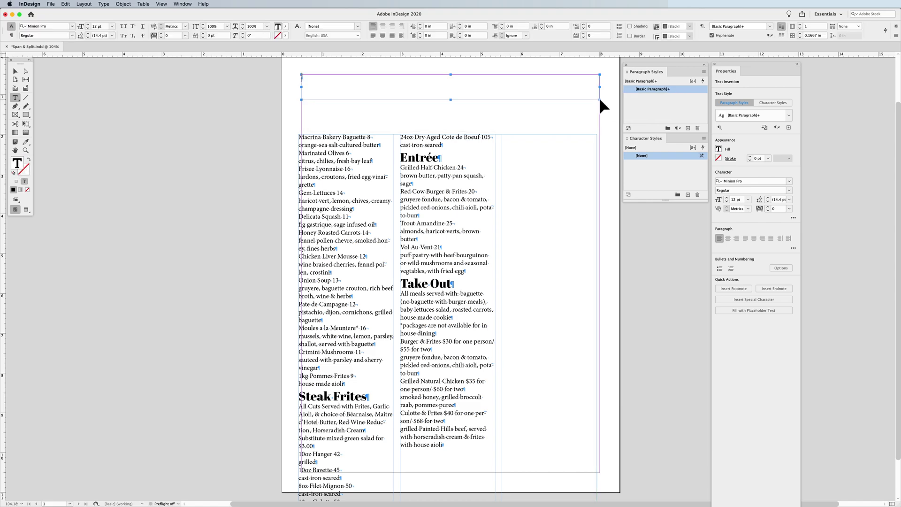
pyautogui.press('super+v')
pyautogui.press('super+a')
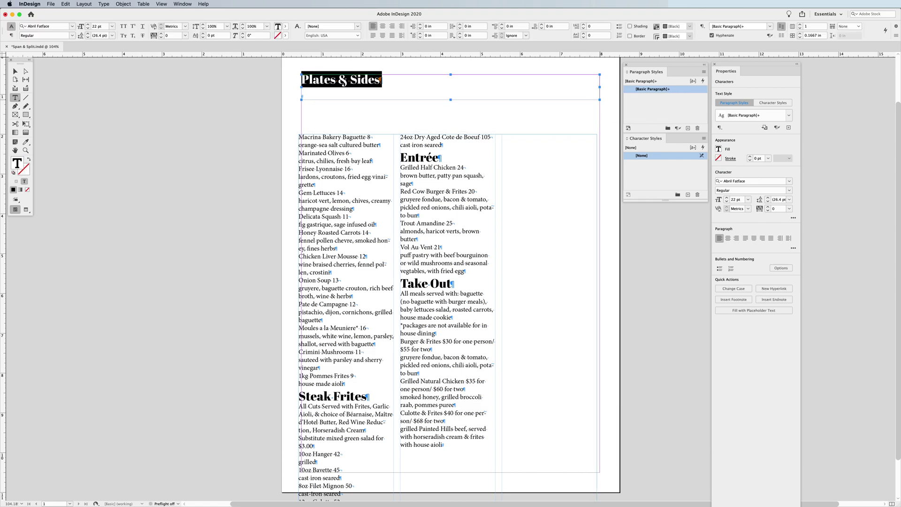
pyautogui.press('super+shift+c')
pyautogui.click(507, 93)
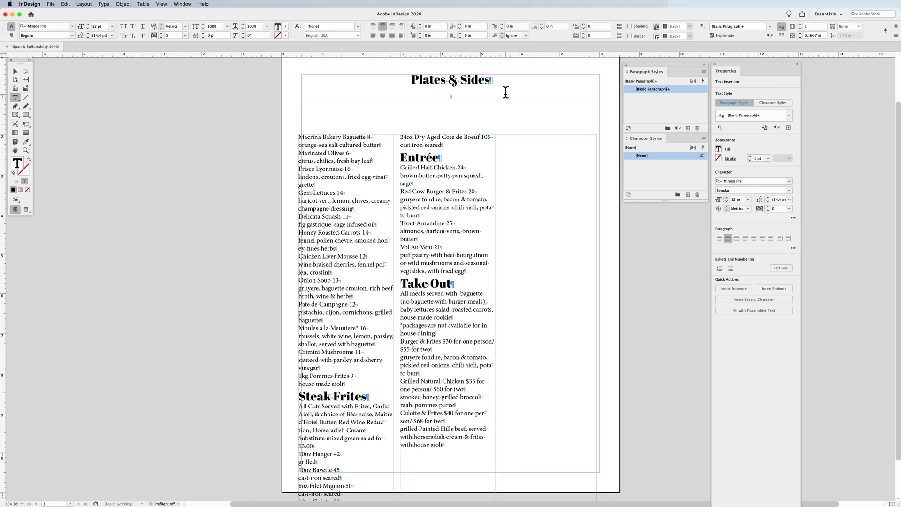
# - Cut the Plates & Sides items out of the three-column frame and shift that frame farther down the page
pyautogui.click(15, 71)
pyautogui.click(374, 200)
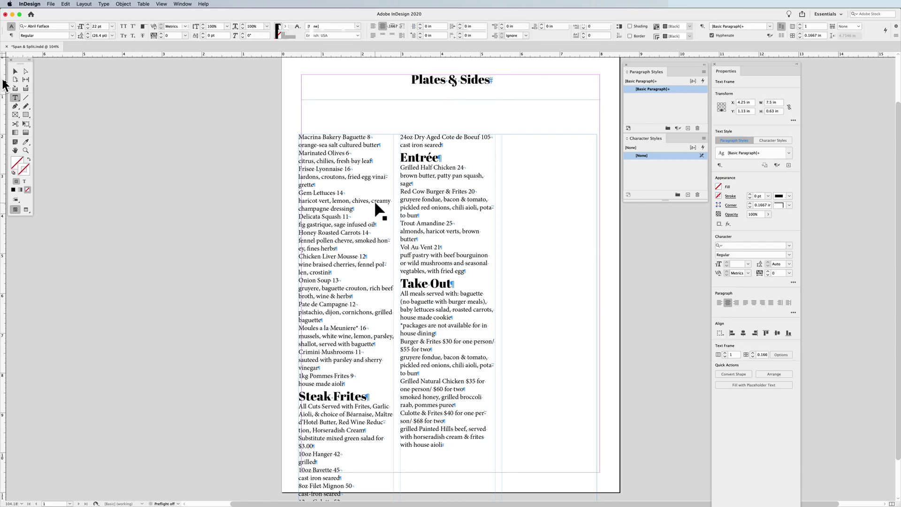
pyautogui.doubleClick(358, 384)
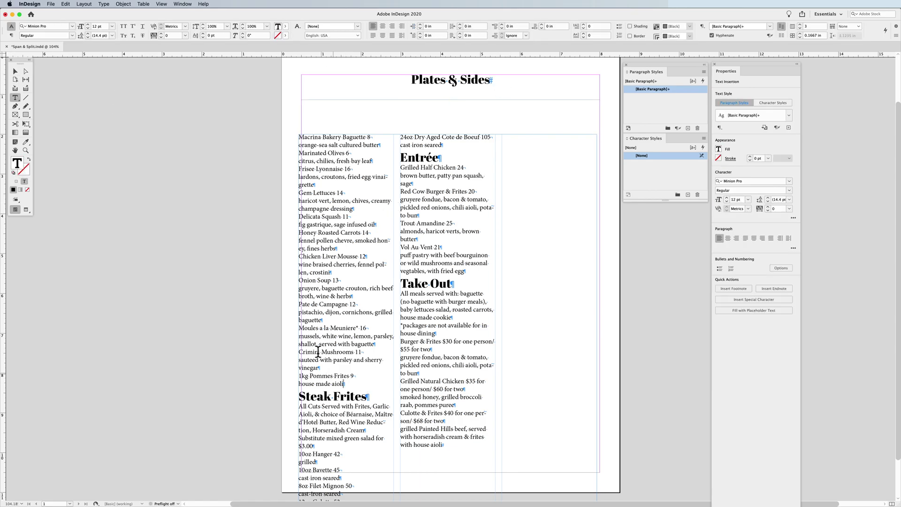
pyautogui.moveTo(358, 384); pyautogui.dragTo(319, 263)
pyautogui.press('BackSpace')
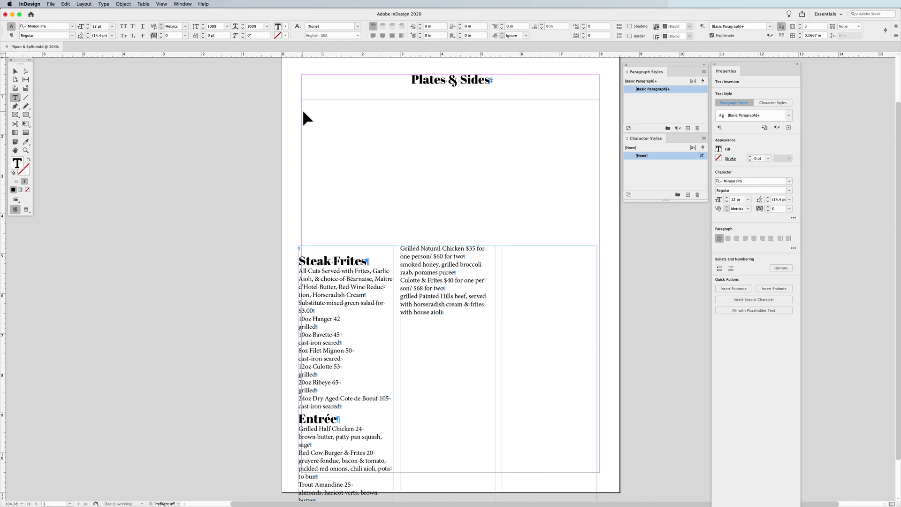
# - Paste the items into a new frame about 7.5 by 2.56 in below the heading and divide it into three columns
pyautogui.moveTo(302, 111); pyautogui.dragTo(600, 213)
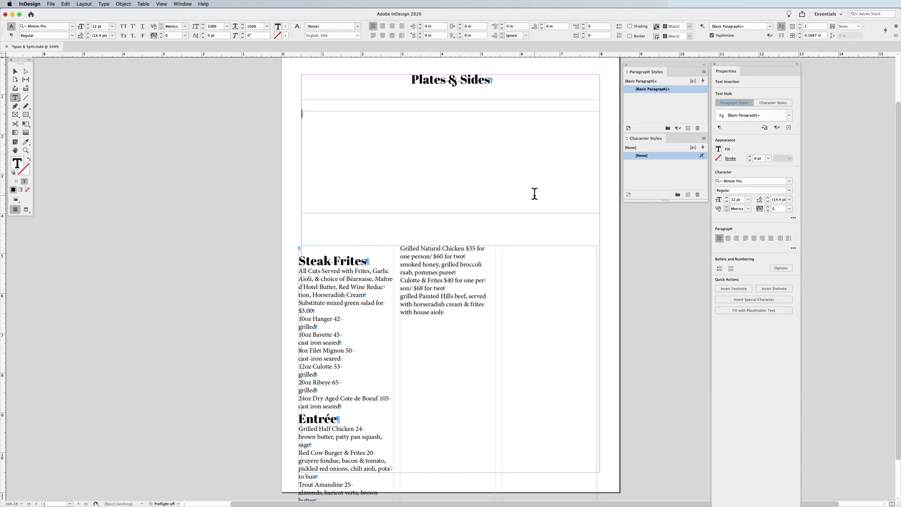
pyautogui.press('cmd+v')
pyautogui.press('Escape')
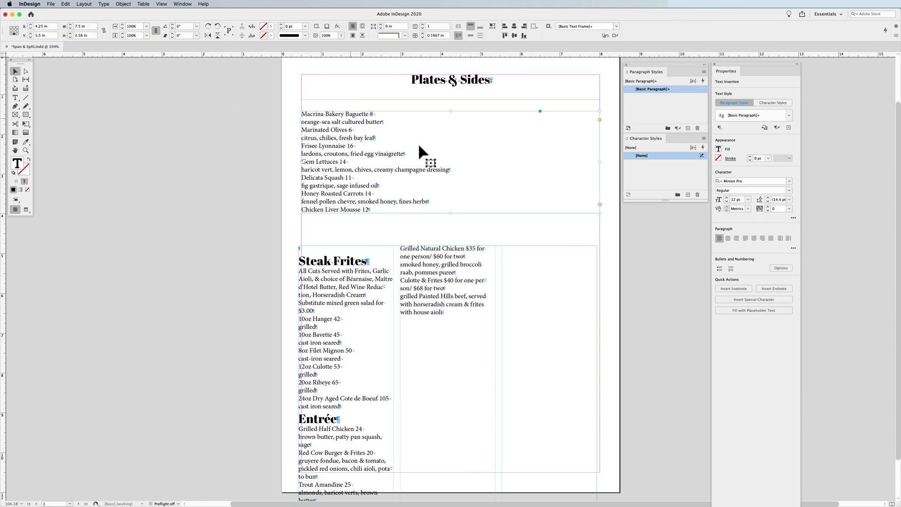
pyautogui.click(423, 25)
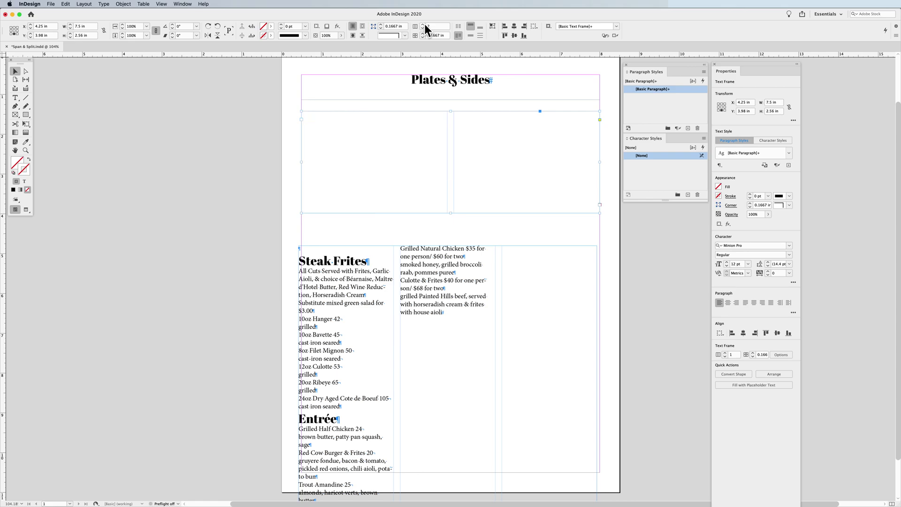
pyautogui.click(424, 24)
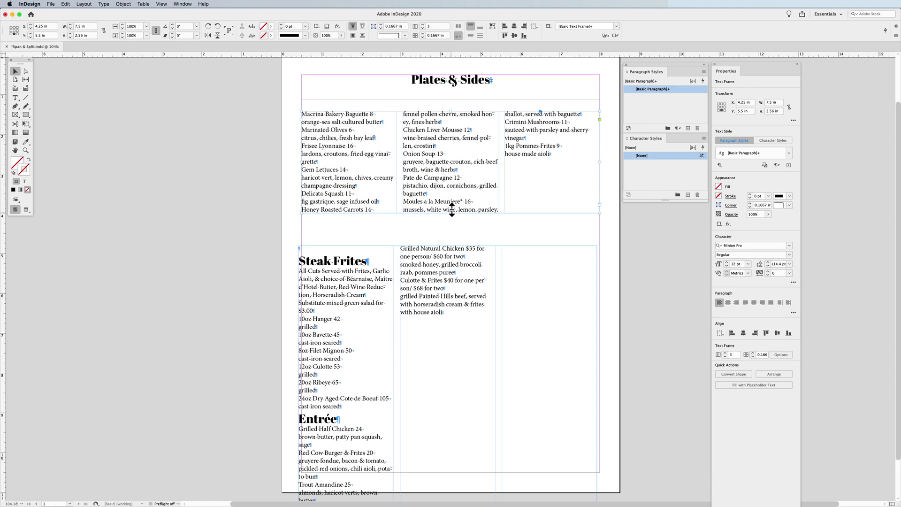
# - Shorten the items frame to about 2.1 in high and move it up beneath the Plates & Sides heading
pyautogui.moveTo(452, 209); pyautogui.dragTo(451, 194)
pyautogui.moveTo(450, 151); pyautogui.dragTo(456, 86)
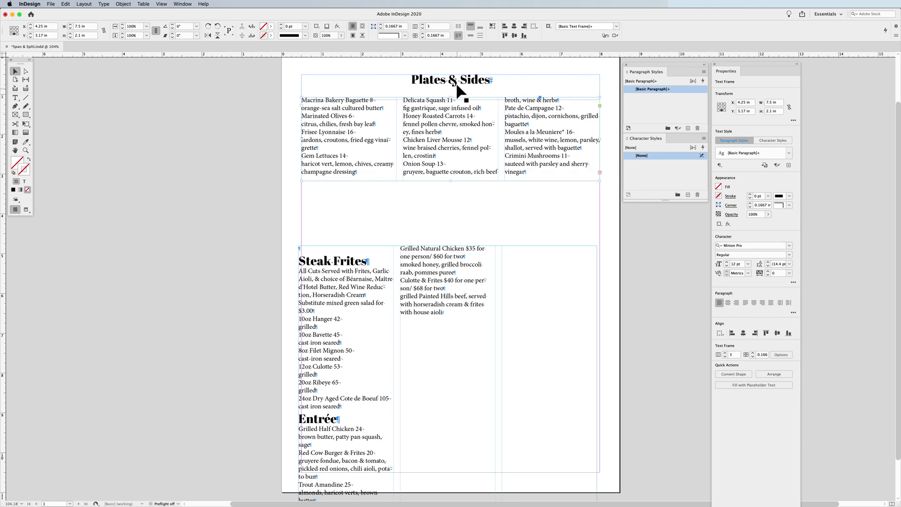
pyautogui.click(465, 85)
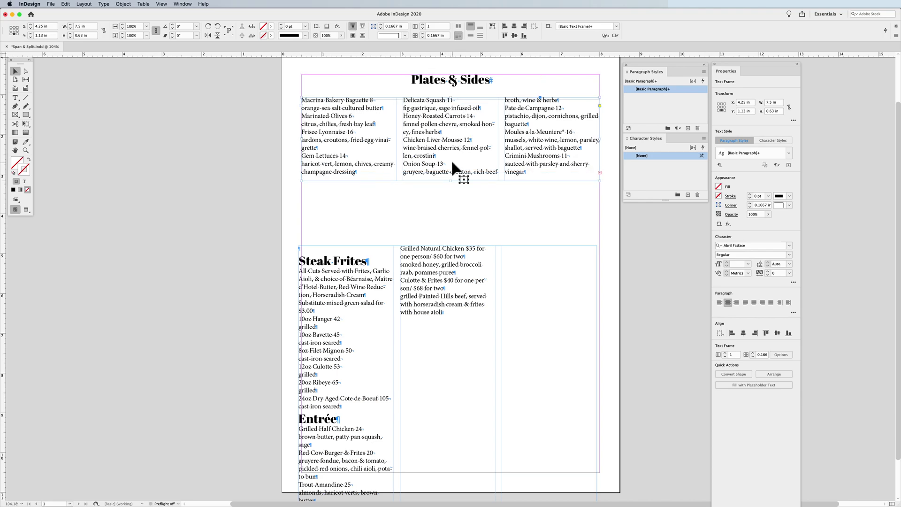
# - Undo the separate-frame edits back to the single menu frame and reset that frame to one column
pyautogui.click(451, 159)
pyautogui.press('Delete')
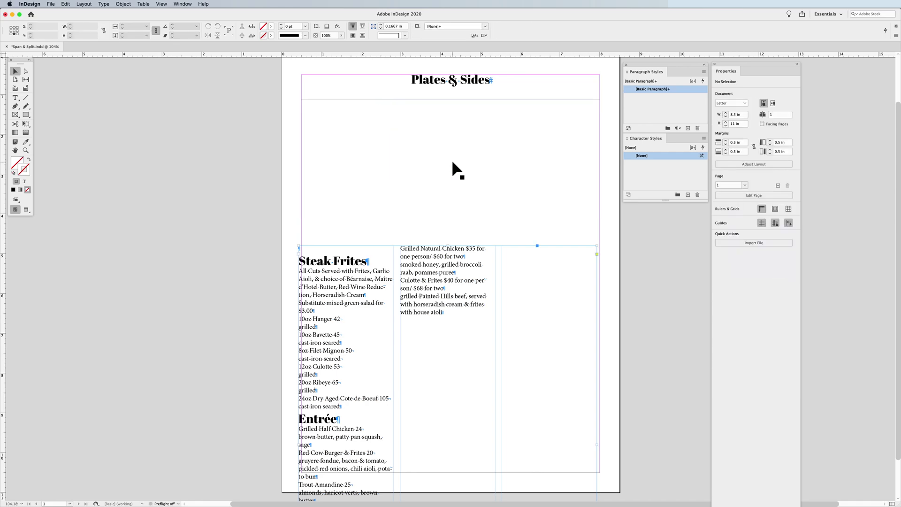
pyautogui.hotkey('ctrl', 'z')
pyautogui.hotkey('ctrl', 'z')
pyautogui.hotkey('ctrl', 'z')
pyautogui.hotkey('ctrl', 'z')
pyautogui.hotkey('ctrl', 'z')
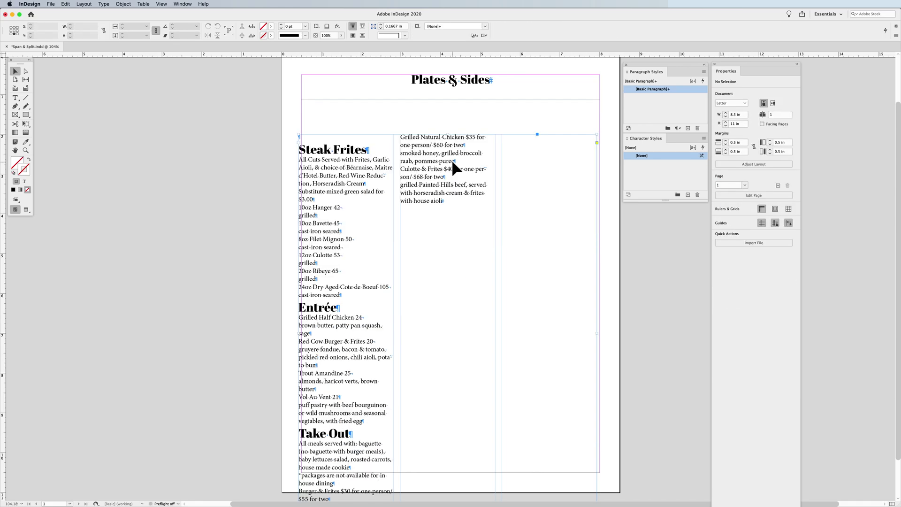
pyautogui.hotkey('ctrl', 'z')
pyautogui.hotkey('ctrl', 'z')
pyautogui.hotkey('ctrl', 'z')
pyautogui.hotkey('ctrl', 'z')
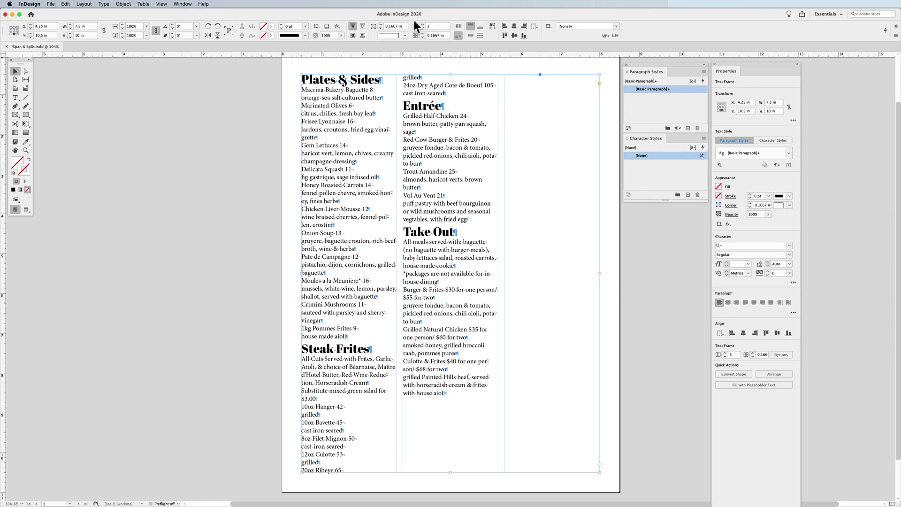
pyautogui.click(422, 28)
pyautogui.click(422, 28)
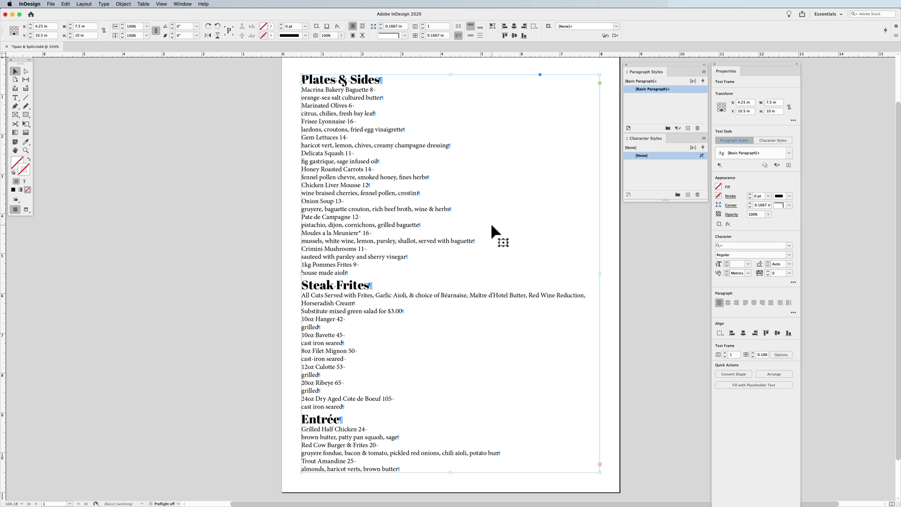
# - Apply the Split 3 column setting to all item paragraphs under the Plates & Sides heading
pyautogui.press('t')
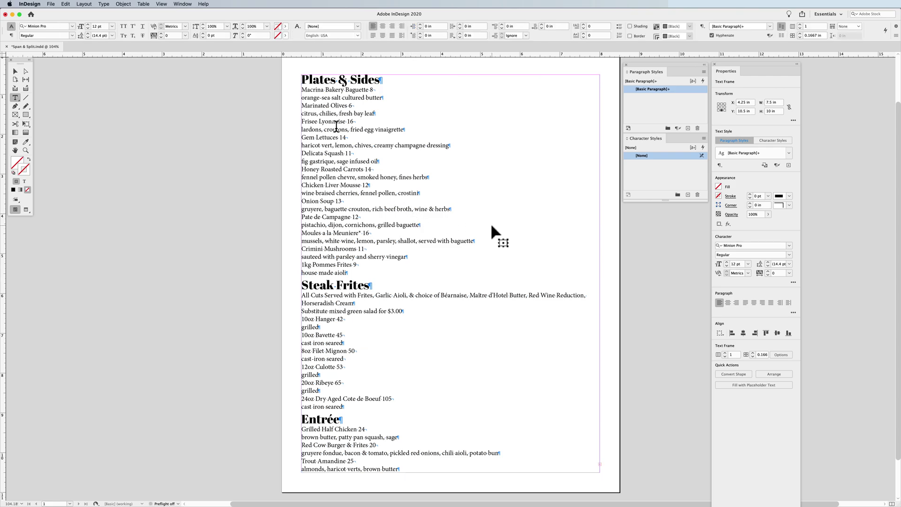
pyautogui.moveTo(301, 89); pyautogui.dragTo(366, 267)
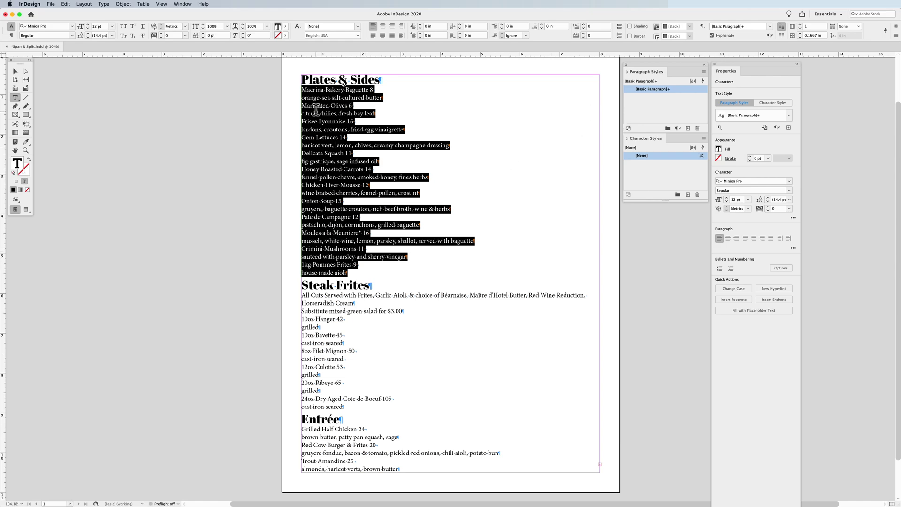
pyautogui.click(15, 71)
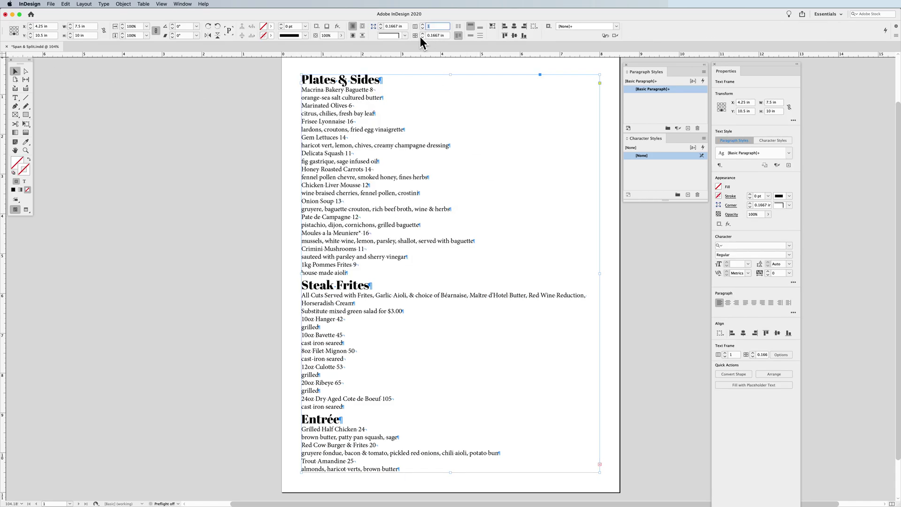
pyautogui.doubleClick(343, 118)
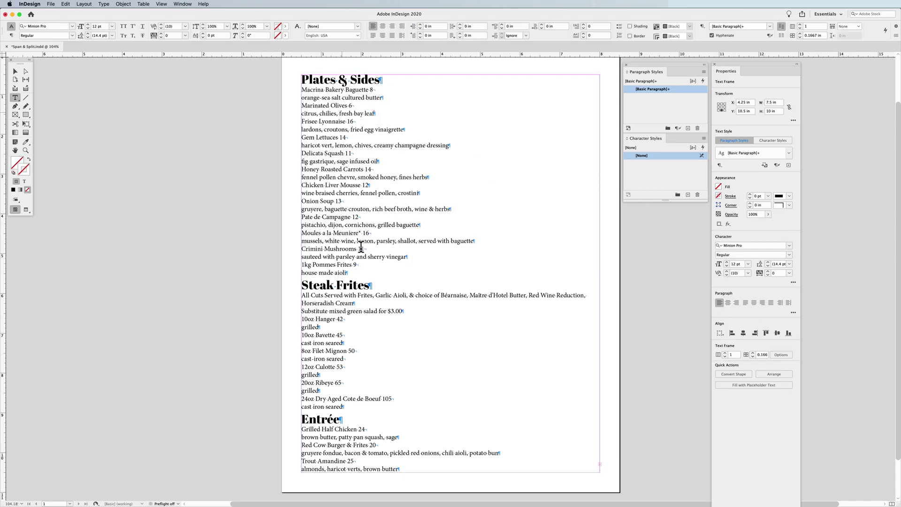
pyautogui.moveTo(301, 89); pyautogui.dragTo(384, 271)
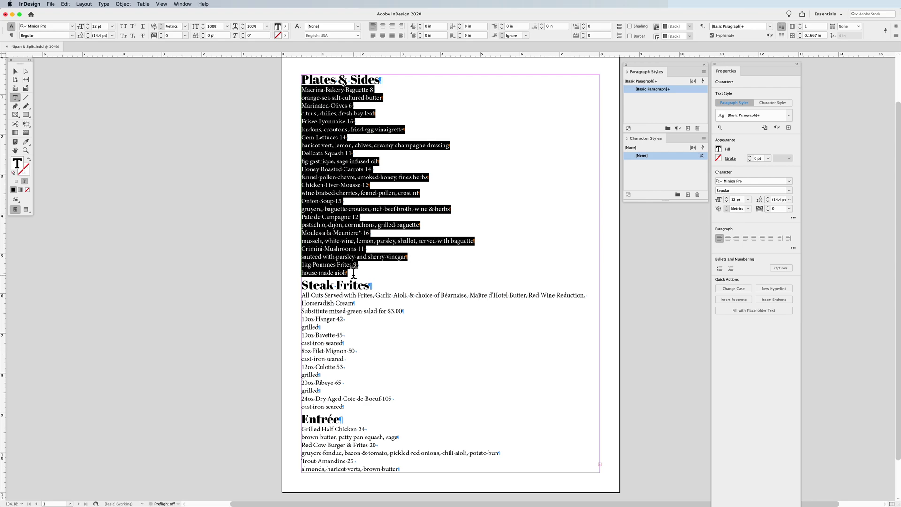
pyautogui.click(12, 35)
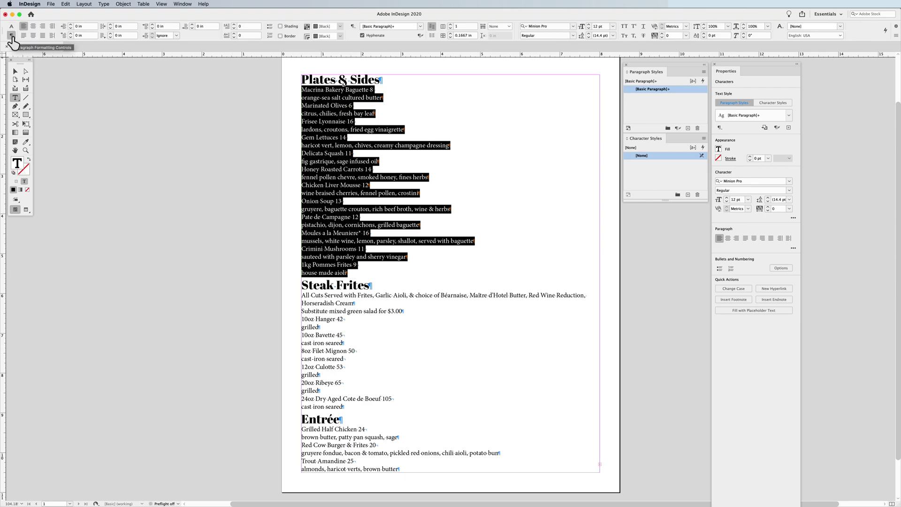
pyautogui.click(505, 26)
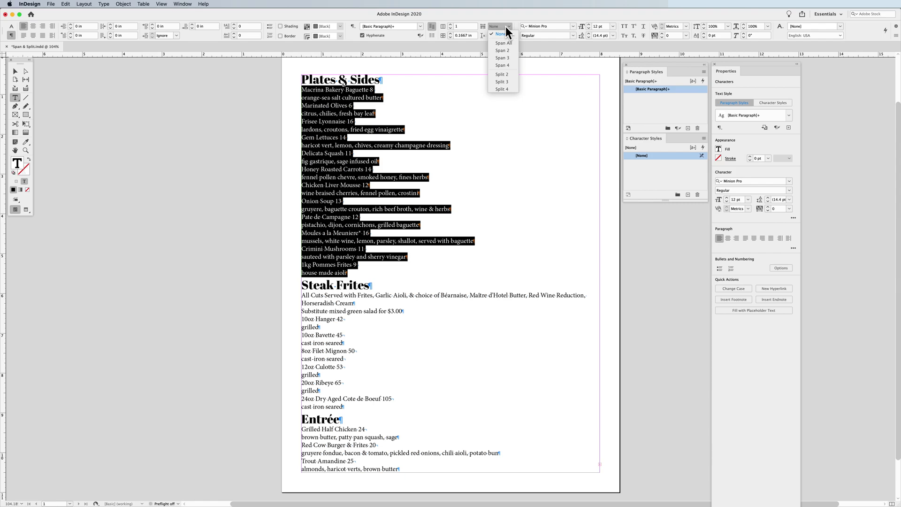
pyautogui.click(510, 83)
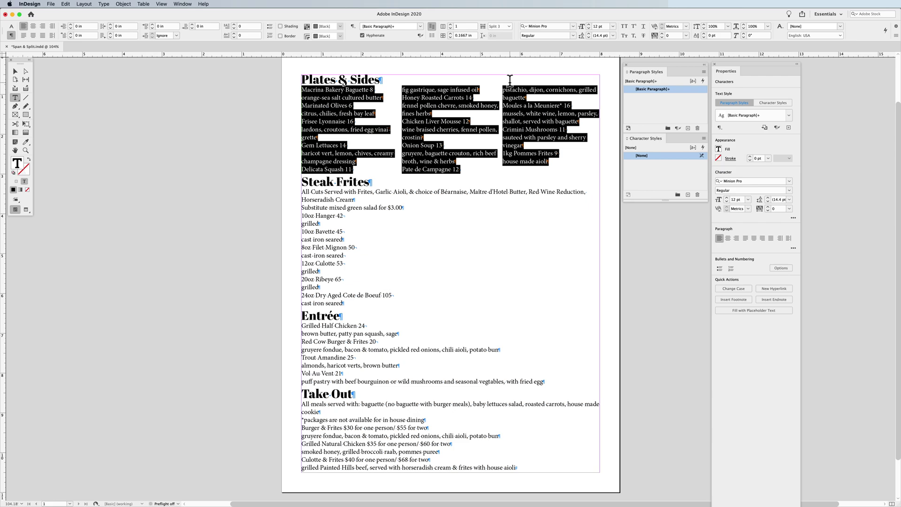
# - Check the text frame's column count and the Split 3 setting of the Plates & Sides item paragraphs
pyautogui.click(15, 72)
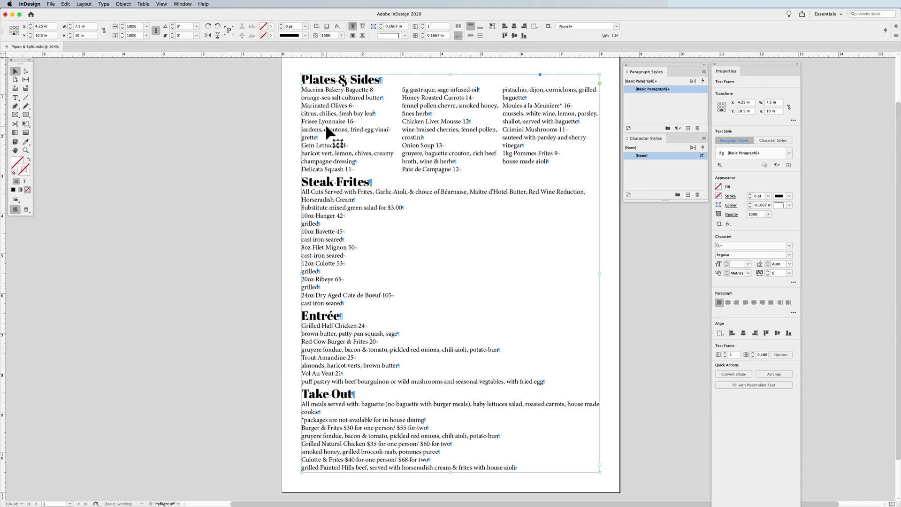
pyautogui.doubleClick(301, 90)
pyautogui.moveTo(301, 90); pyautogui.dragTo(607, 177)
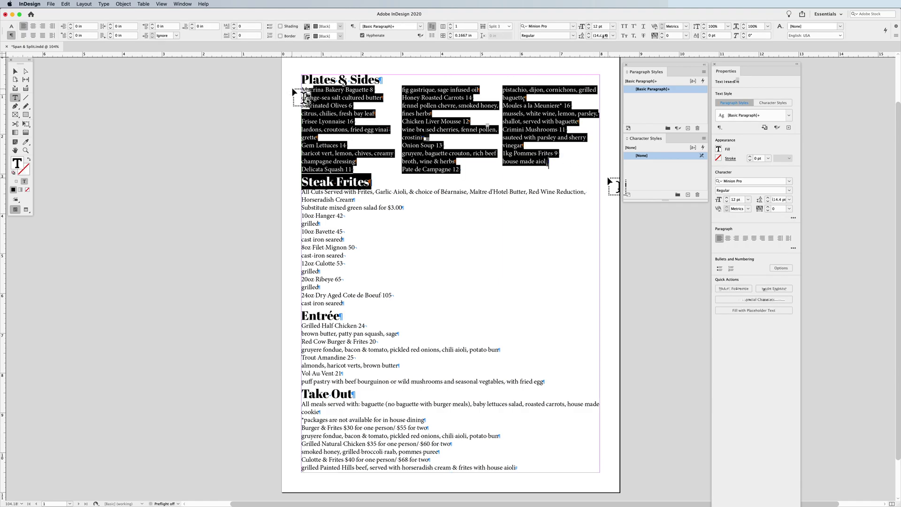
pyautogui.moveTo(301, 90); pyautogui.dragTo(563, 160)
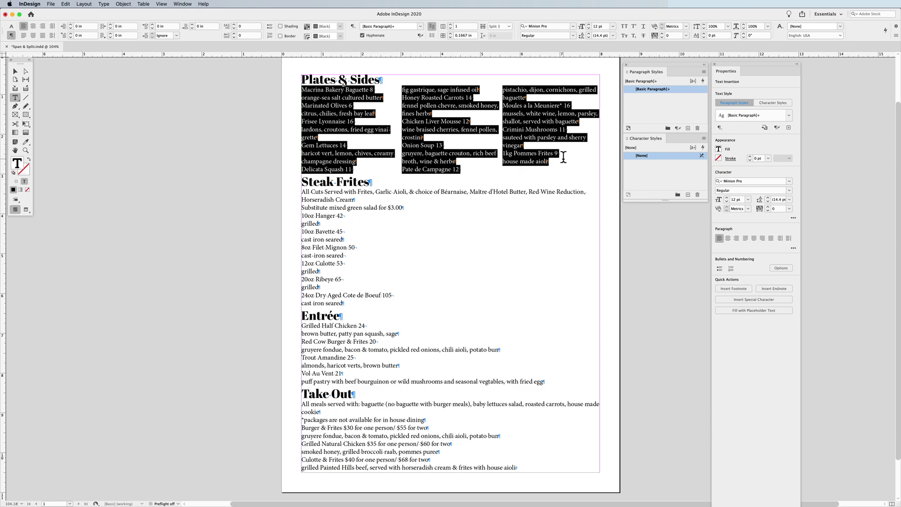
pyautogui.click(508, 27)
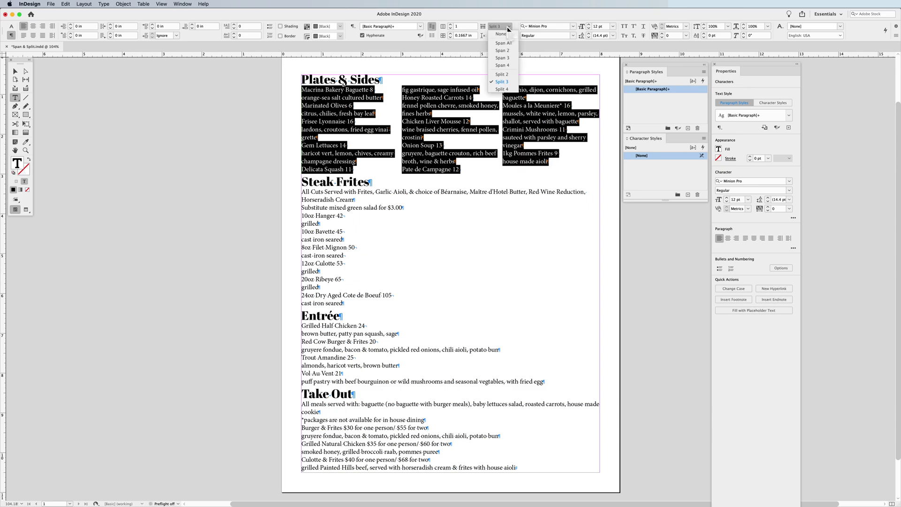
pyautogui.click(508, 83)
pyautogui.press('Escape')
pyautogui.click(73, 86)
pyautogui.press('Escape')
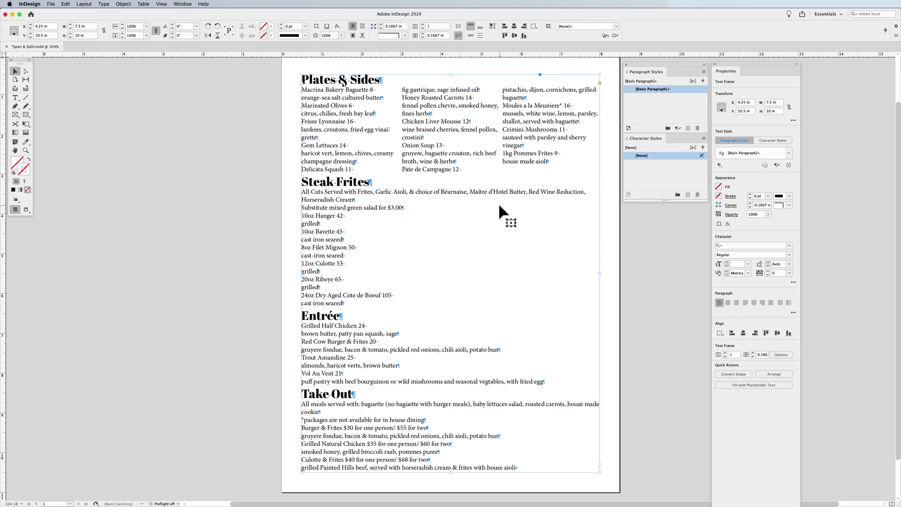
# - Center the Plates & Sides heading across the full width of the menu text frame
pyautogui.doubleClick(352, 78)
pyautogui.tripleClick(352, 77)
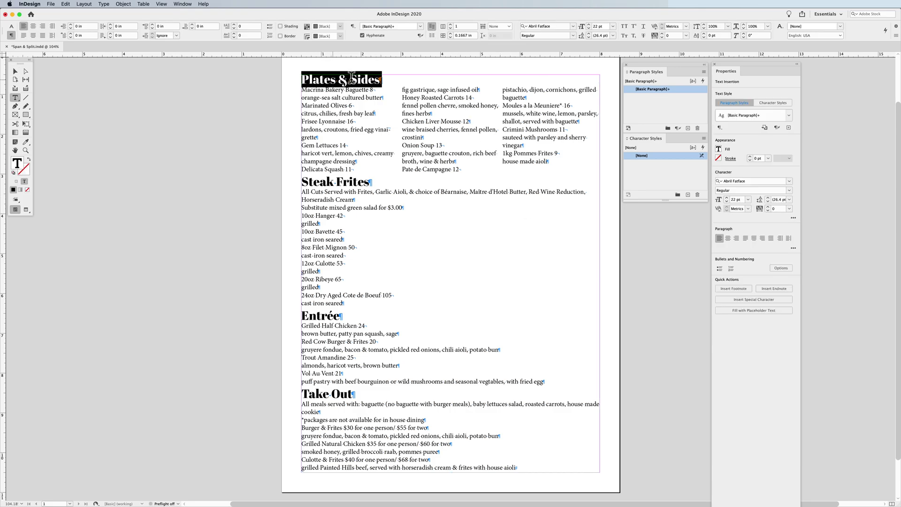
pyautogui.click(352, 77)
pyautogui.tripleClick(352, 77)
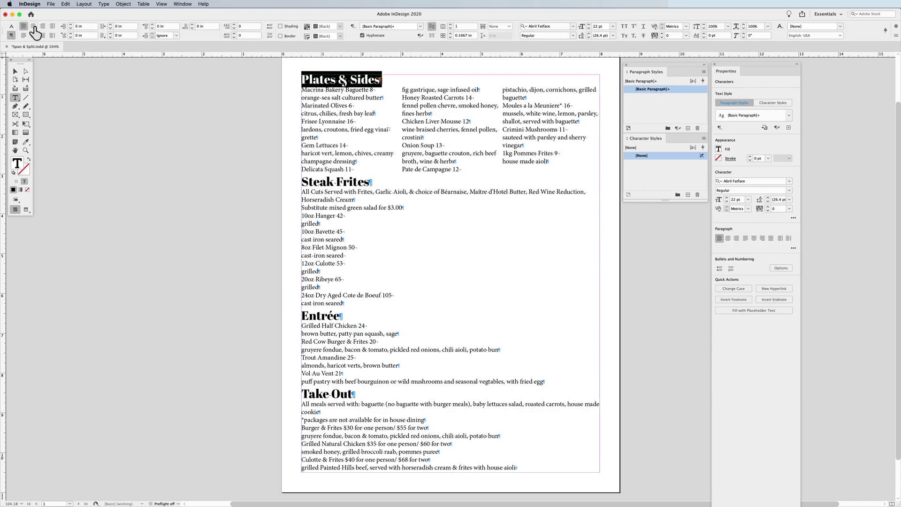
pyautogui.click(34, 26)
pyautogui.click(454, 140)
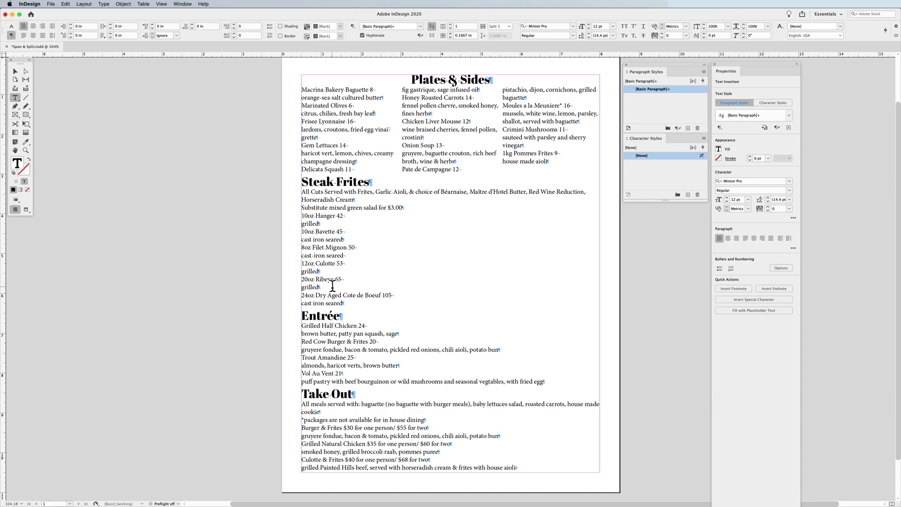
# - Apply the Split 2 column setting to all paragraphs between the Steak Frites and Entrée headings
pyautogui.moveTo(302, 190); pyautogui.dragTo(373, 297)
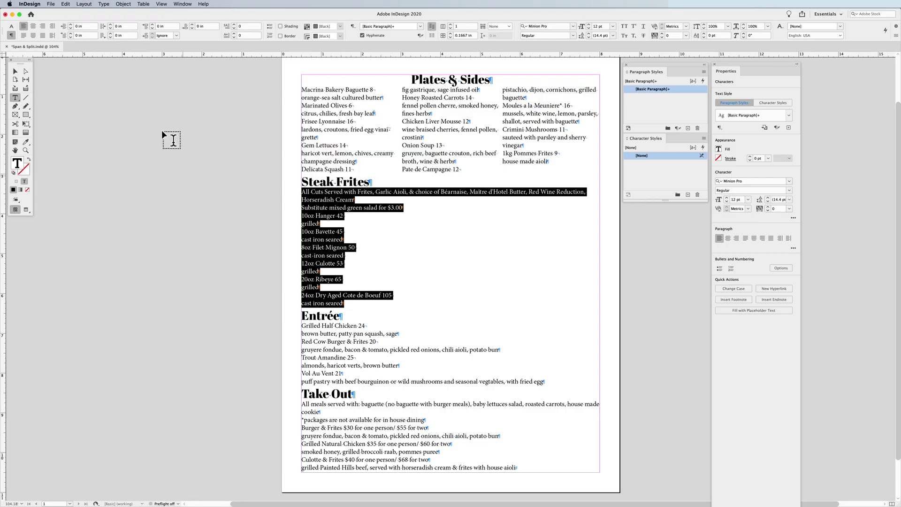
pyautogui.click(103, 4)
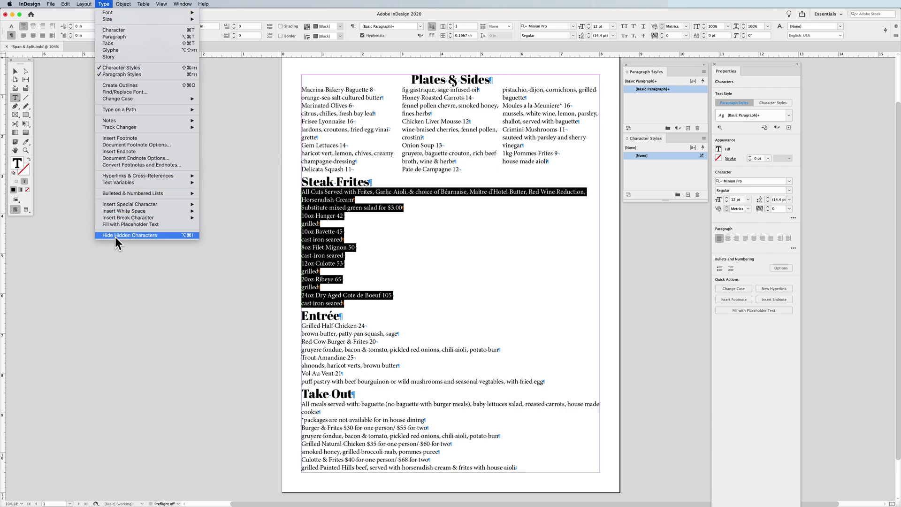
pyautogui.click(104, 4)
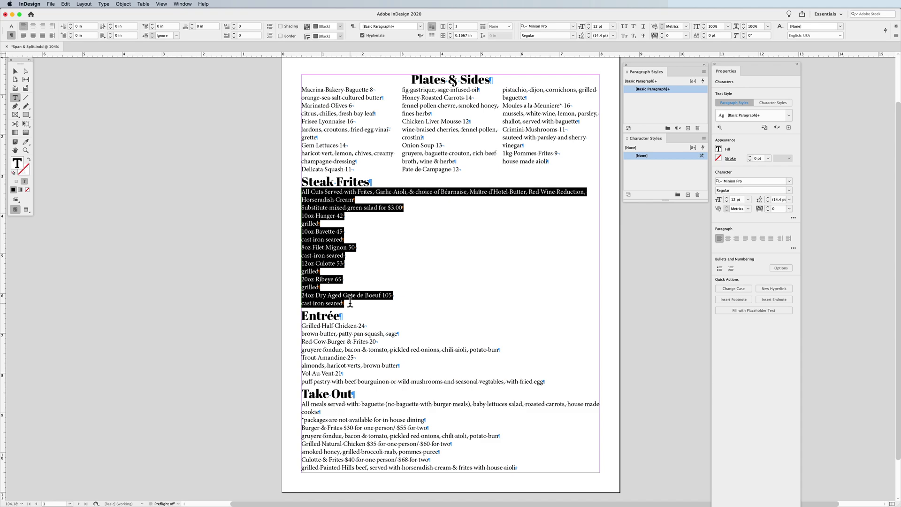
pyautogui.click(506, 25)
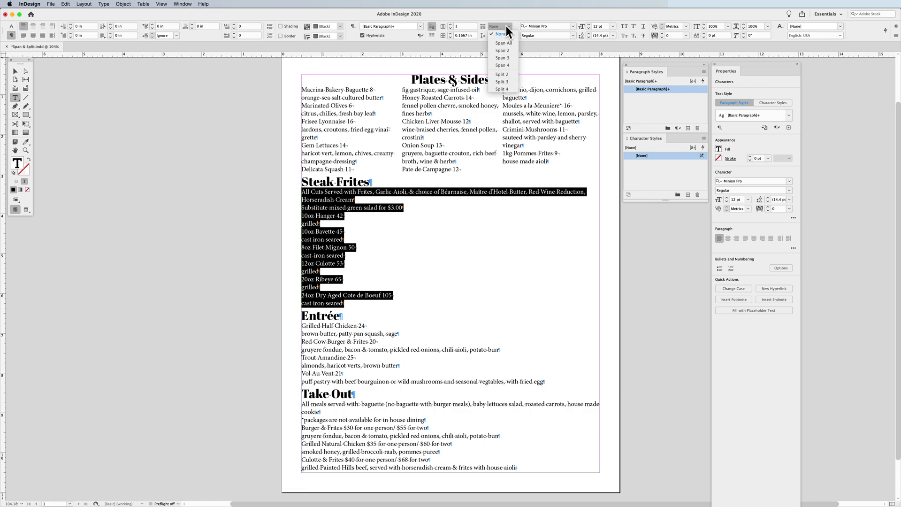
pyautogui.click(507, 74)
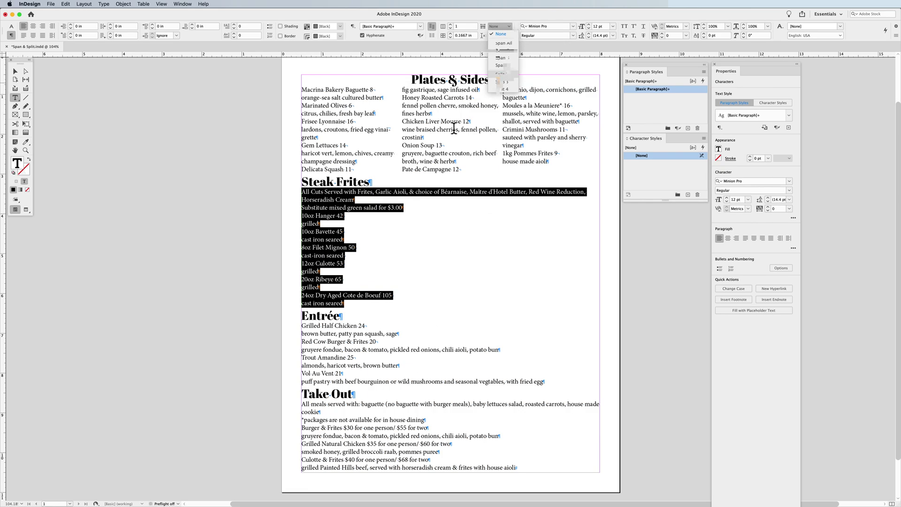
pyautogui.click(426, 212)
# - Center the Steak Frites heading above its items
pyautogui.moveTo(353, 181); pyautogui.dragTo(312, 178)
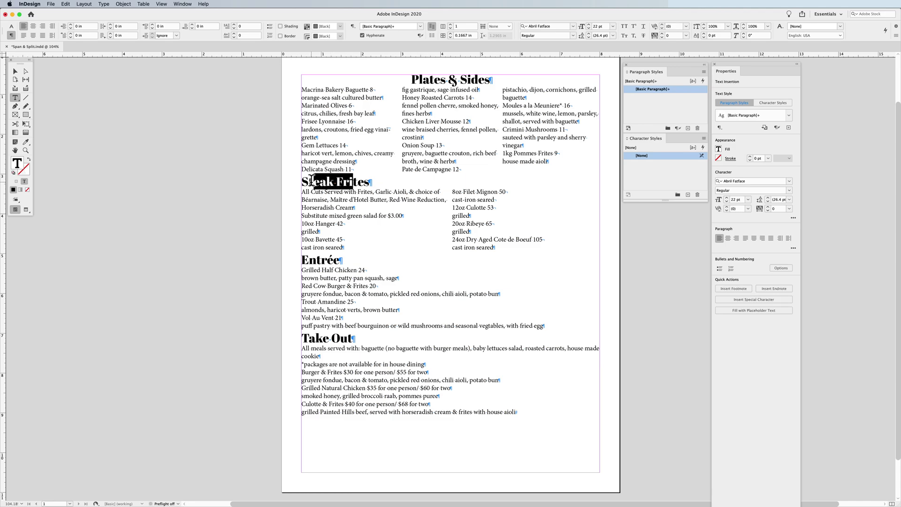
pyautogui.click(33, 26)
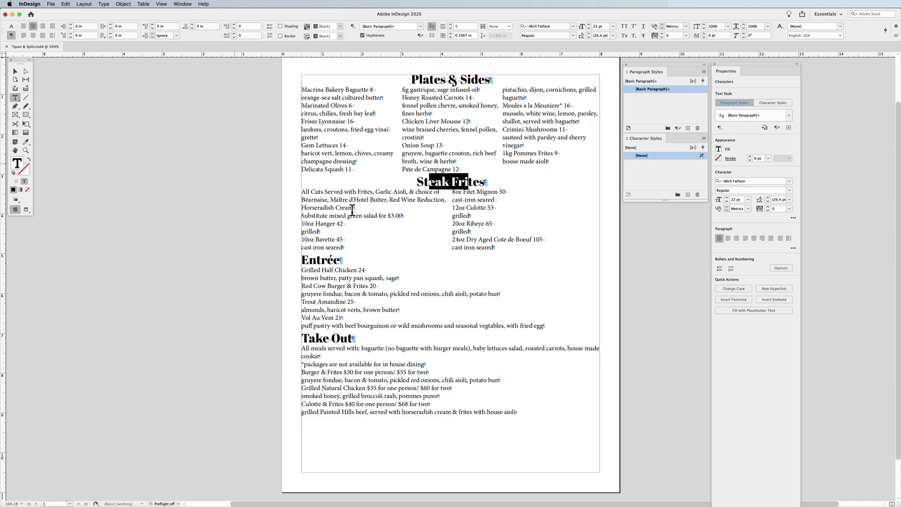
pyautogui.click(352, 209)
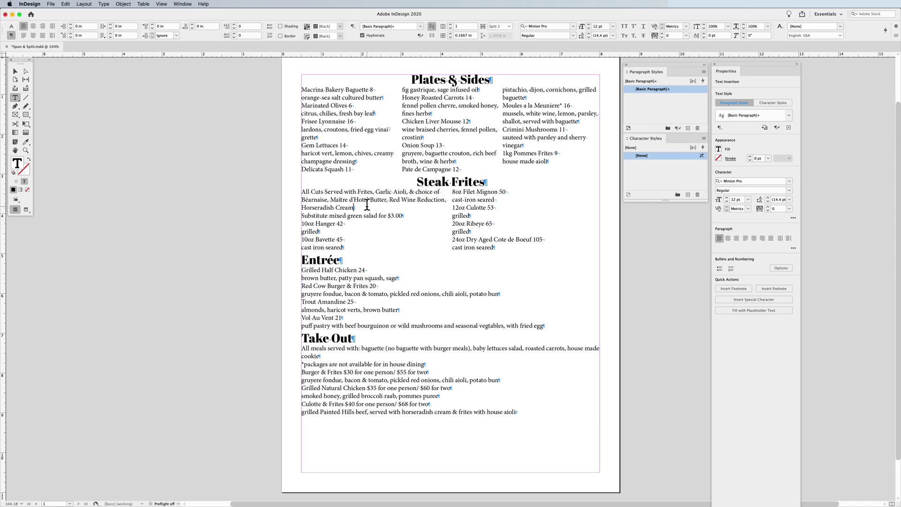
# - Try moving the whole menu text frame down about 0.36 in, and undo the move
pyautogui.click(15, 71)
pyautogui.click(511, 203)
pyautogui.moveTo(511, 203); pyautogui.dragTo(510, 217)
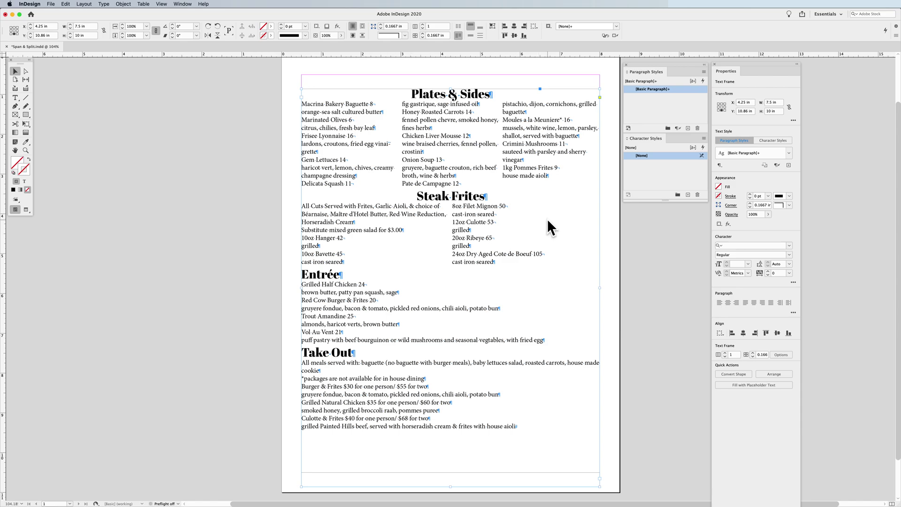
pyautogui.press('super+z')
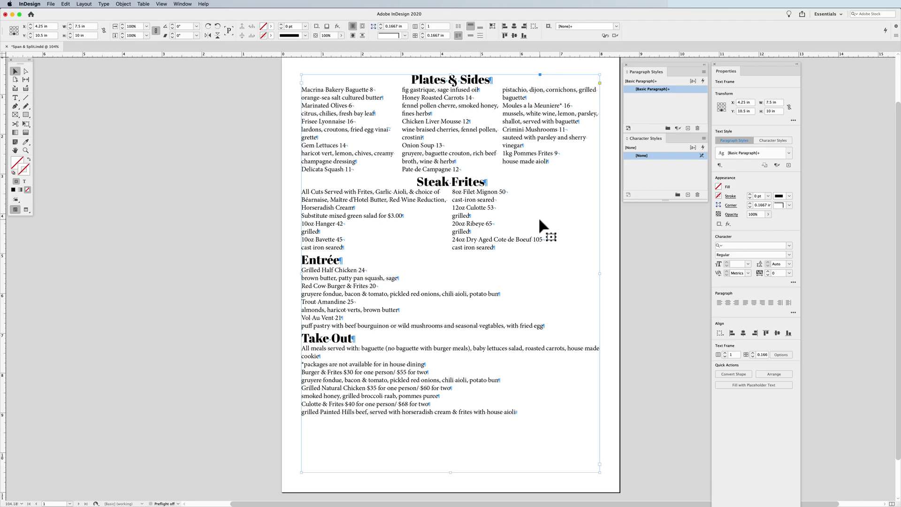
# - Place horizontal ruler guides below the Plates & Sides and Steak Frites headings, at about 0.93 in and 3.5 in
pyautogui.click(217, 130)
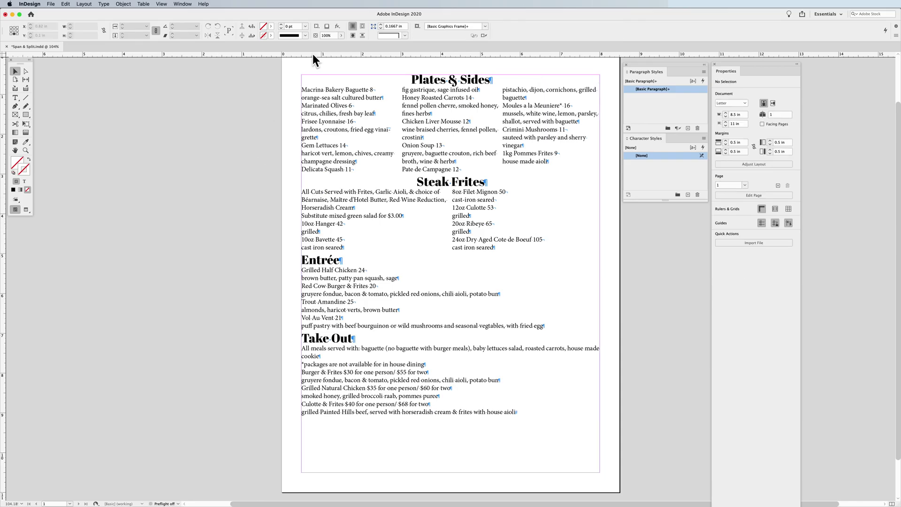
pyautogui.moveTo(312, 55); pyautogui.dragTo(328, 91)
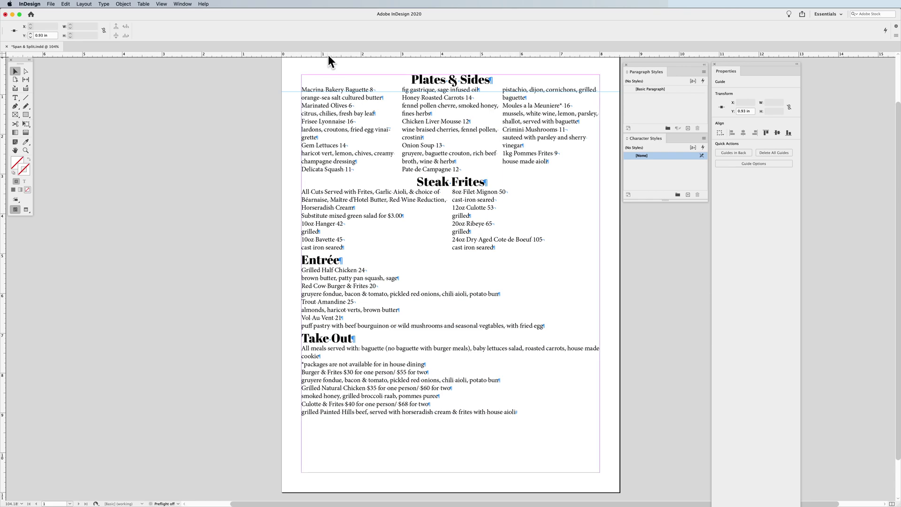
pyautogui.moveTo(328, 55); pyautogui.dragTo(347, 193)
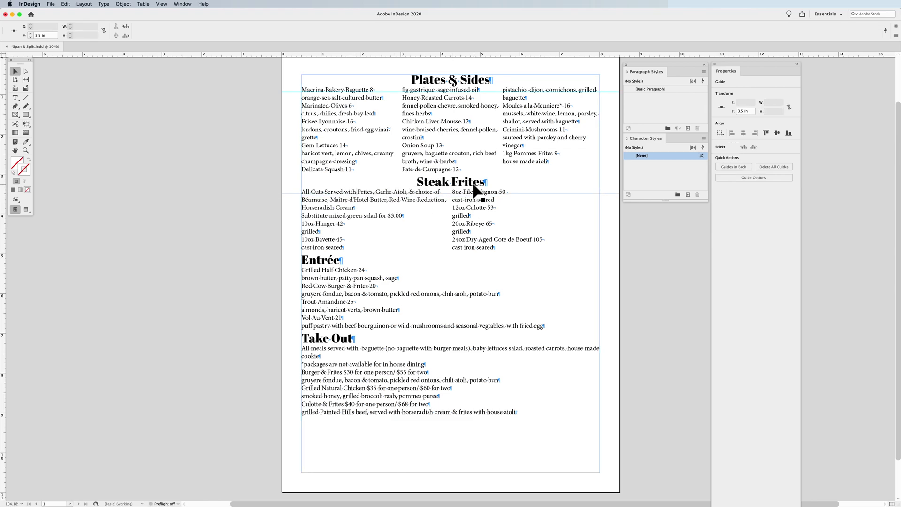
# - Select the Steak Frites and Plates & Sides item text in turn to examine how each fills its columns below the guides
pyautogui.doubleClick(356, 205)
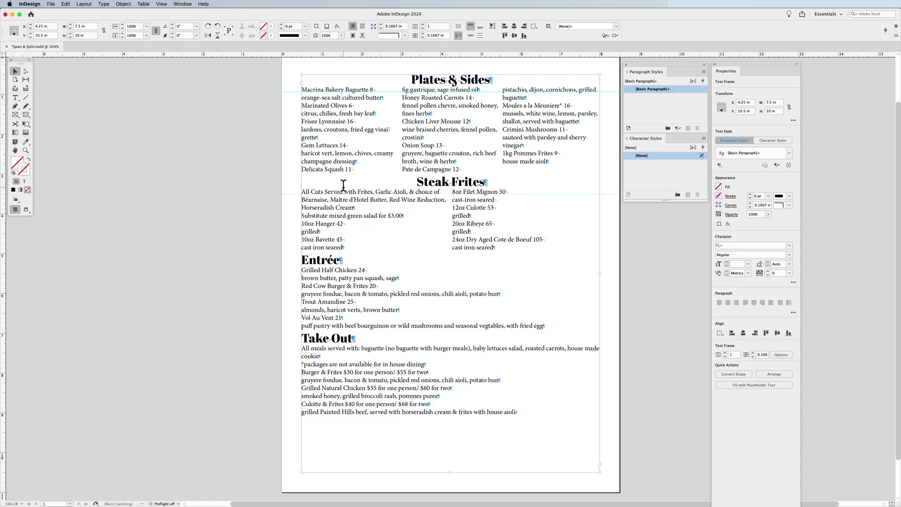
pyautogui.moveTo(343, 191); pyautogui.dragTo(498, 245)
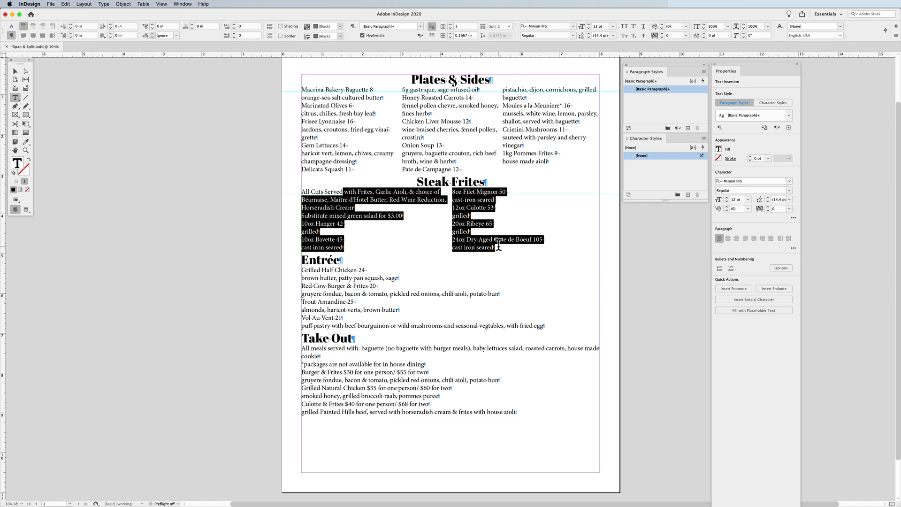
pyautogui.moveTo(333, 90); pyautogui.dragTo(522, 146)
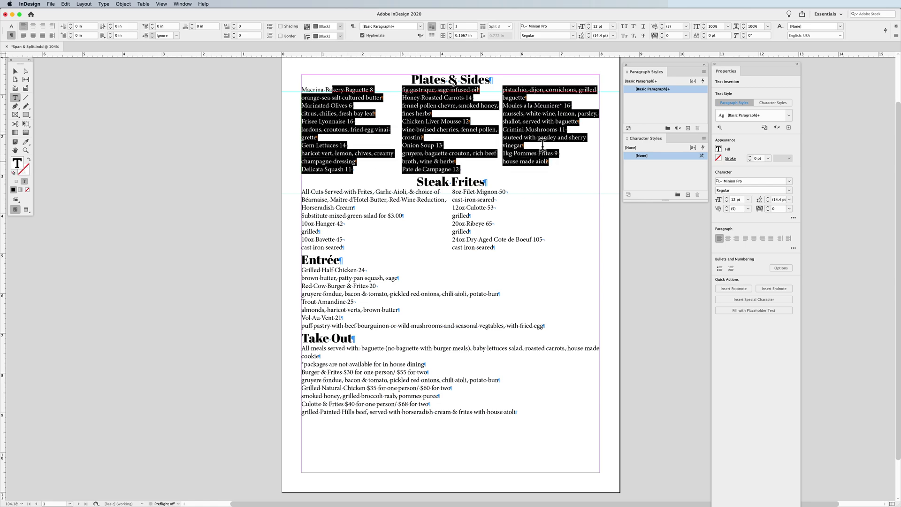
pyautogui.click(522, 146)
pyautogui.click(15, 71)
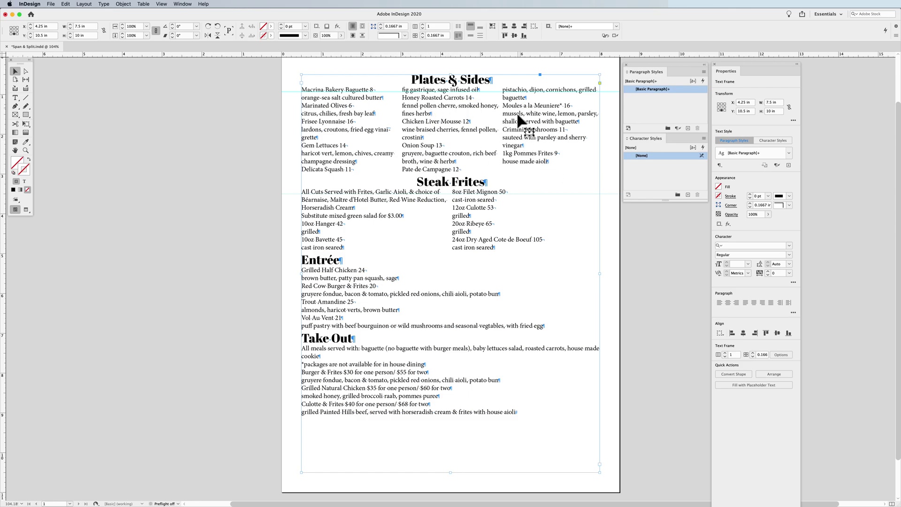
# - Cut the items from Moules a la Meuniere through house made aioli and remove the empty paragraph left behind
pyautogui.doubleClick(546, 161)
pyautogui.moveTo(546, 162); pyautogui.dragTo(504, 105)
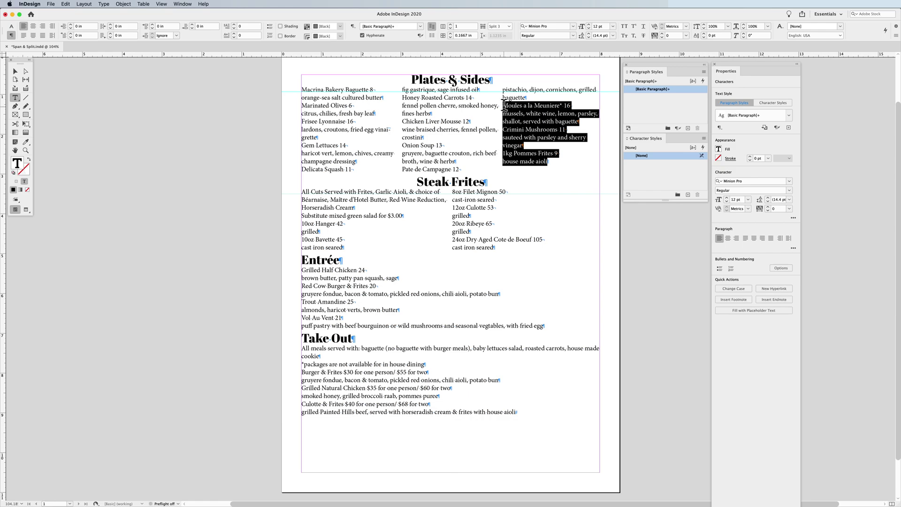
pyautogui.press('super')
pyautogui.press('super+x')
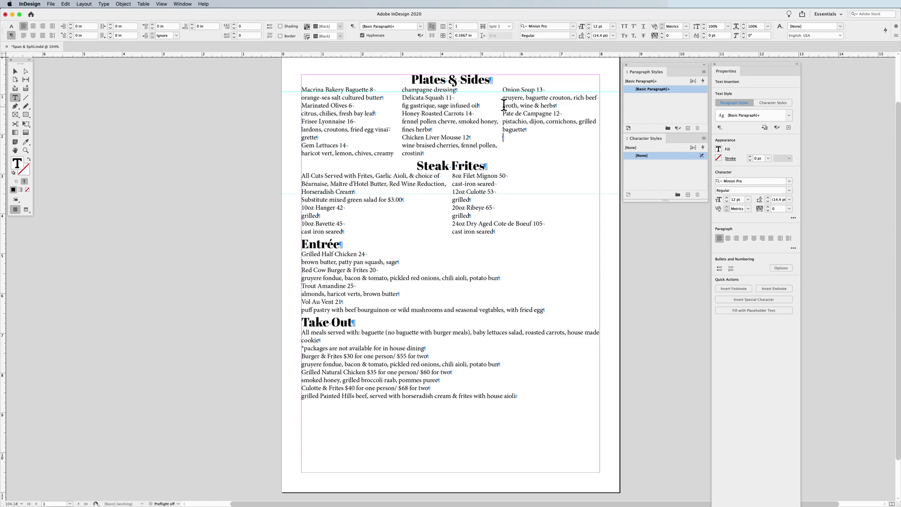
pyautogui.press('BackSpace')
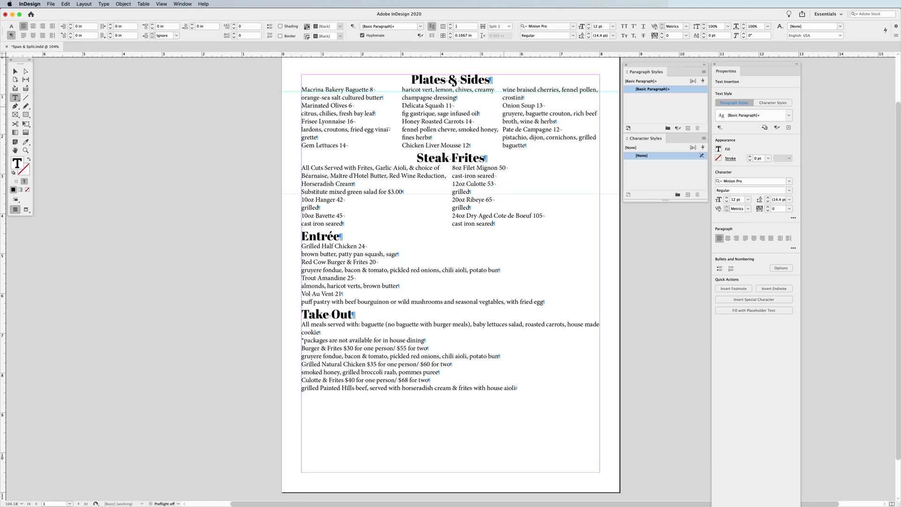
# - Restore and remove the empty paragraph below the Pate de Campagne item to compare how the three columns rebalance
pyautogui.press('super+z')
pyautogui.press('super+shift+z')
pyautogui.hotkey('shift', 'Left')
pyautogui.hotkey('shift', 'Left')
pyautogui.keyDown('shift'); pyautogui.click(324, 145); pyautogui.keyUp('shift')
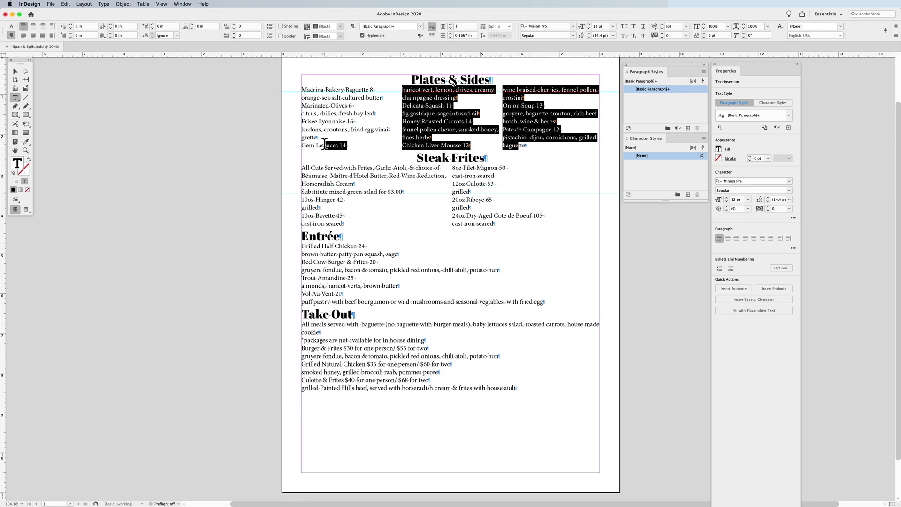
pyautogui.click(325, 145)
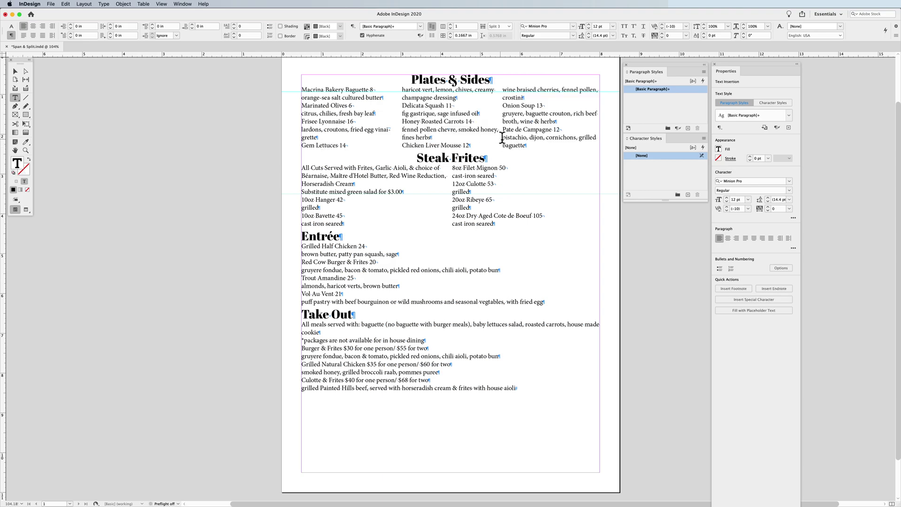
pyautogui.click(537, 142)
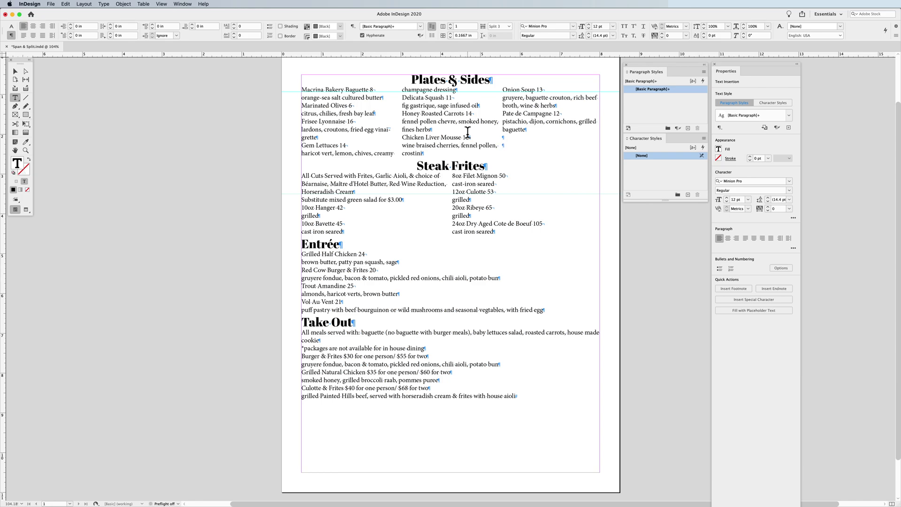
pyautogui.click(510, 145)
pyautogui.press('BackSpace')
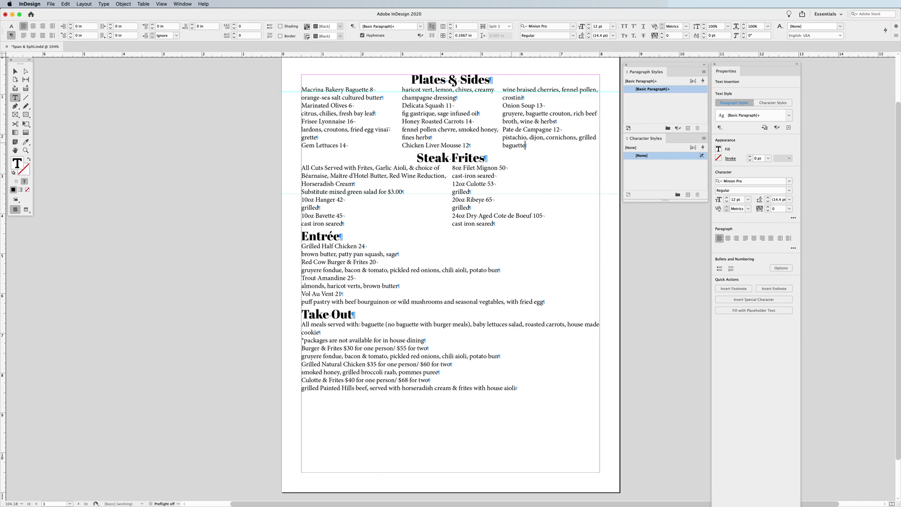
pyautogui.press('cmd+z')
pyautogui.press('cmd+shift+z')
# - Undo the text cuts, guides, heading alignment and column splits back to the unsplit one-column menu
pyautogui.press('super+z')
pyautogui.press('super+z')
pyautogui.press('super+z')
pyautogui.press('super+z')
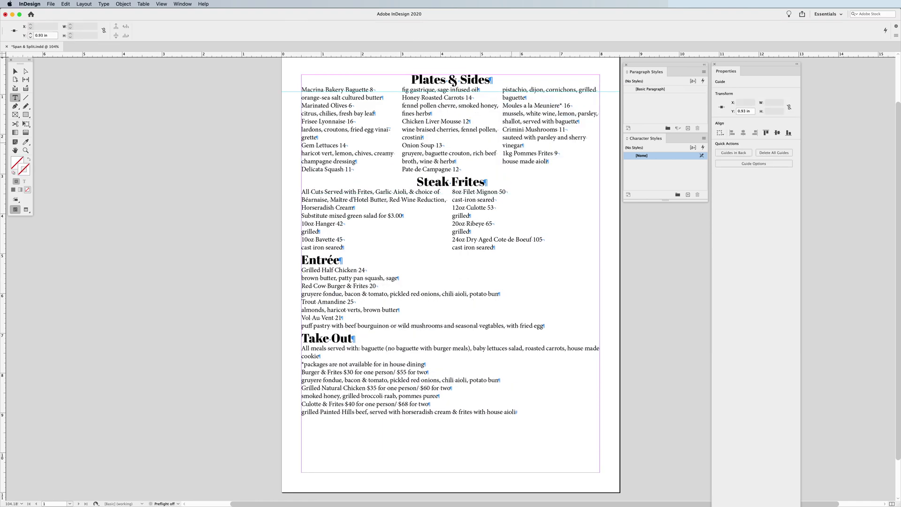
pyautogui.press('super+z')
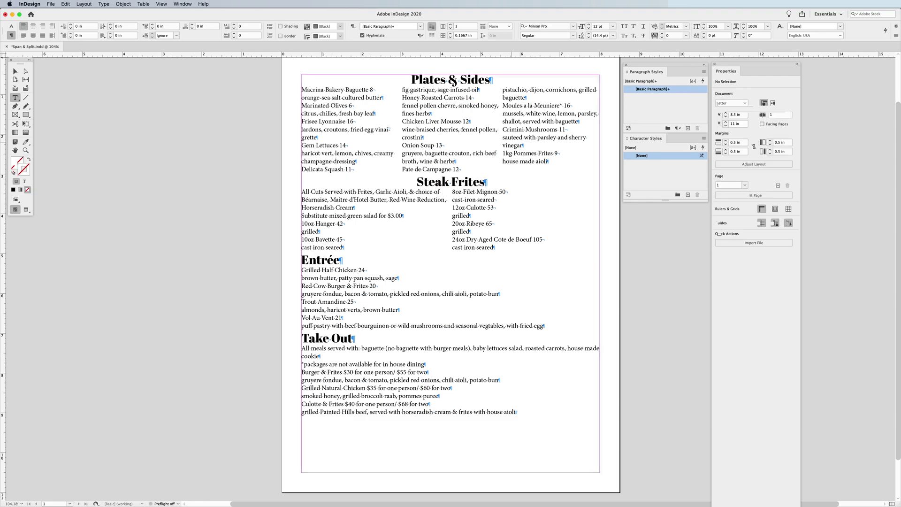
pyautogui.press('super+z')
pyautogui.press('super+z')
pyautogui.press('super+z')
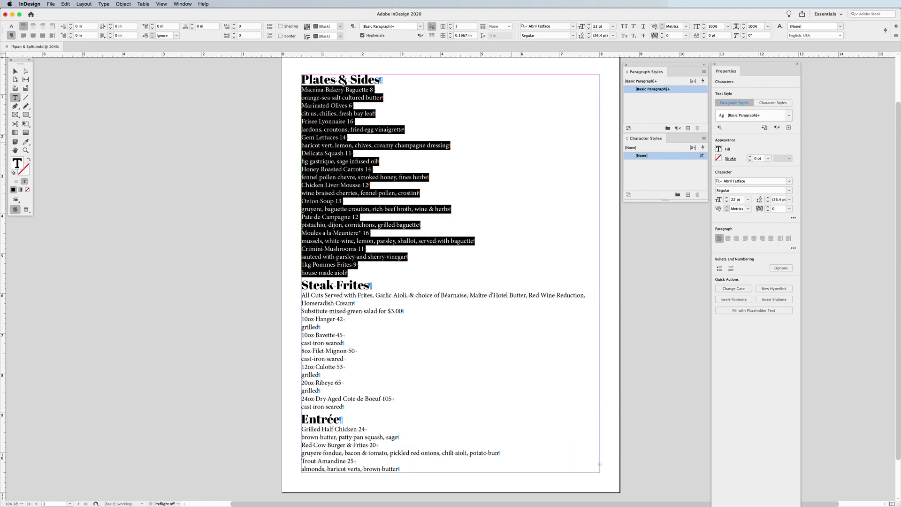
# - Set the whole menu text frame to three columns
pyautogui.click(312, 154)
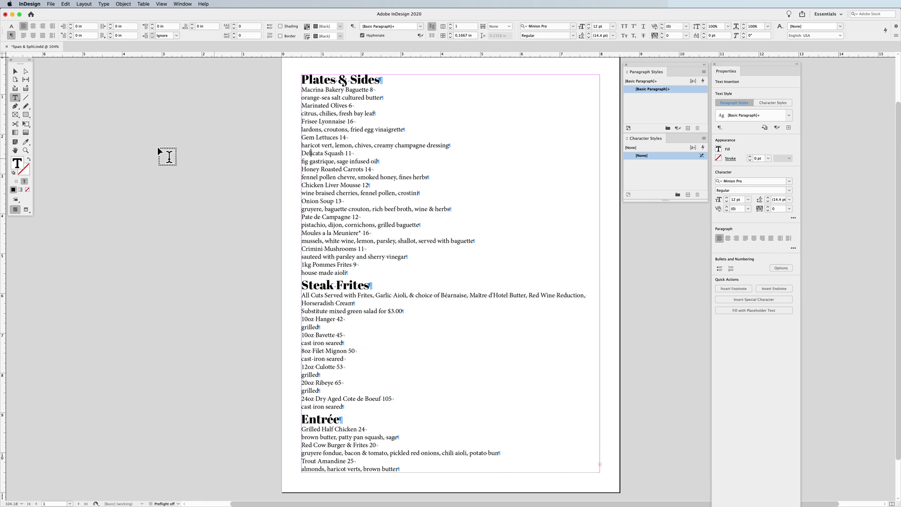
pyautogui.click(15, 72)
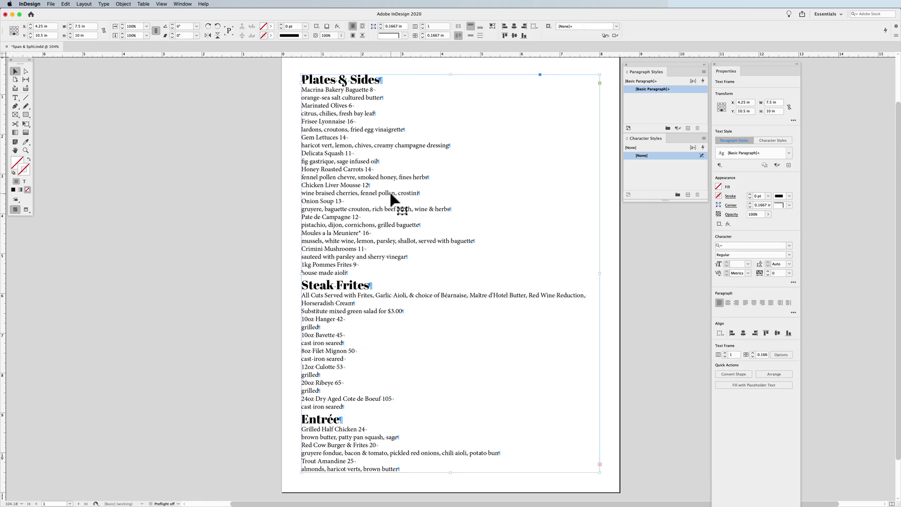
pyautogui.click(422, 25)
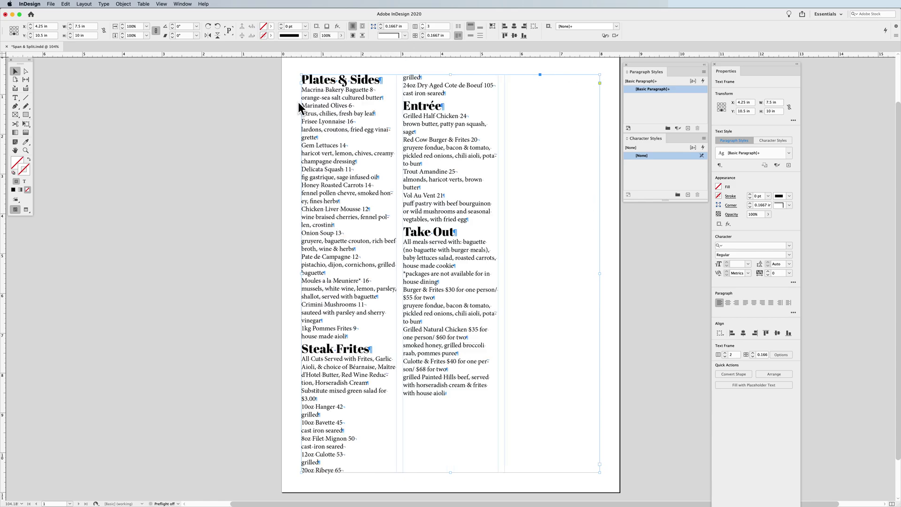
pyautogui.click(423, 24)
# - Select text down the first and second columns to examine how the menu flows through the three-column frame
pyautogui.press('t')
pyautogui.moveTo(340, 97); pyautogui.dragTo(371, 186)
pyautogui.moveTo(371, 186); pyautogui.dragTo(347, 454)
pyautogui.moveTo(416, 132); pyautogui.dragTo(427, 426)
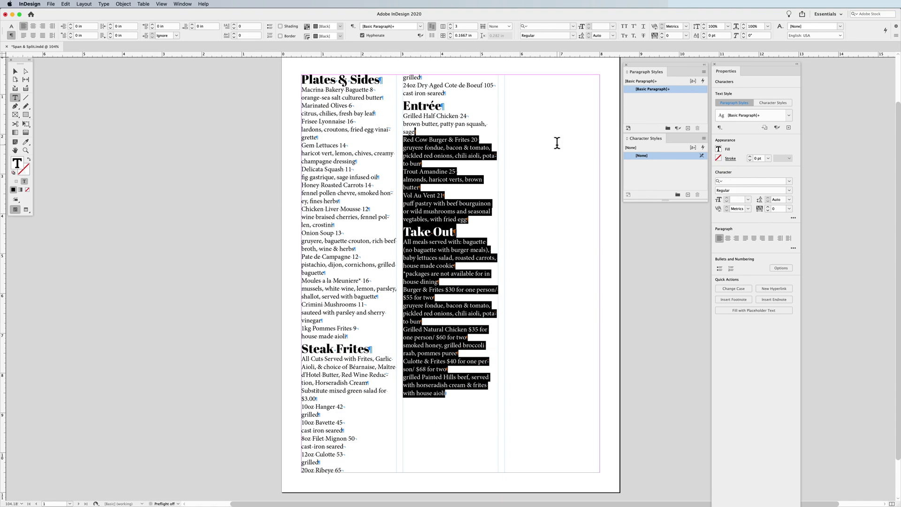
pyautogui.click(16, 71)
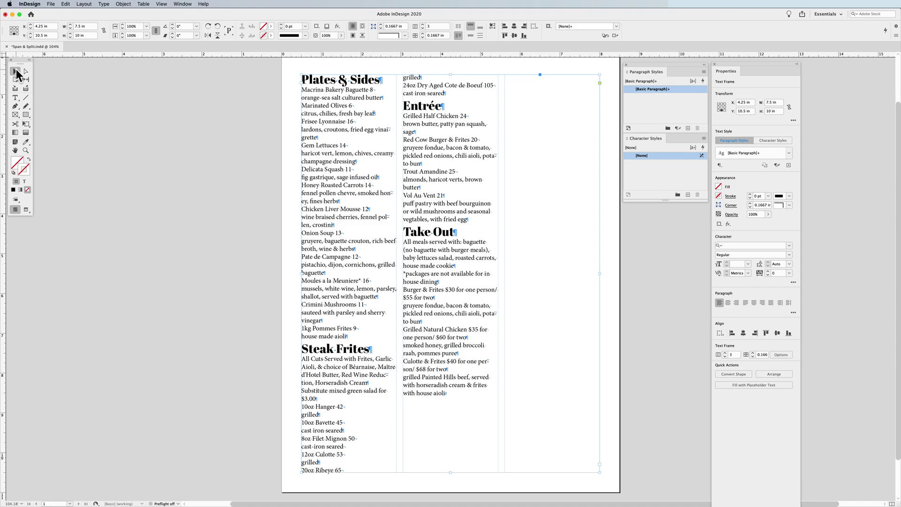
# - Make the "Plates & Sides" heading span all columns of the frame and center it
pyautogui.tripleClick(317, 75)
pyautogui.tripleClick(317, 75)
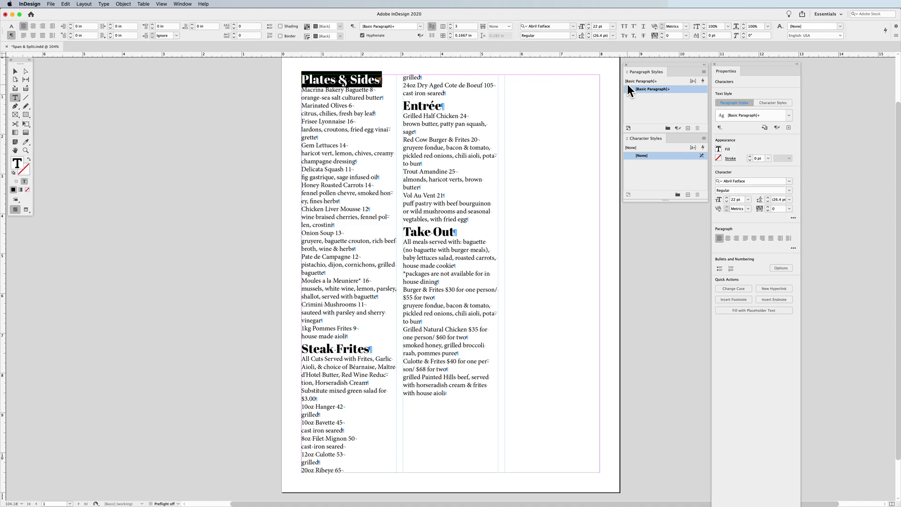
pyautogui.click(502, 27)
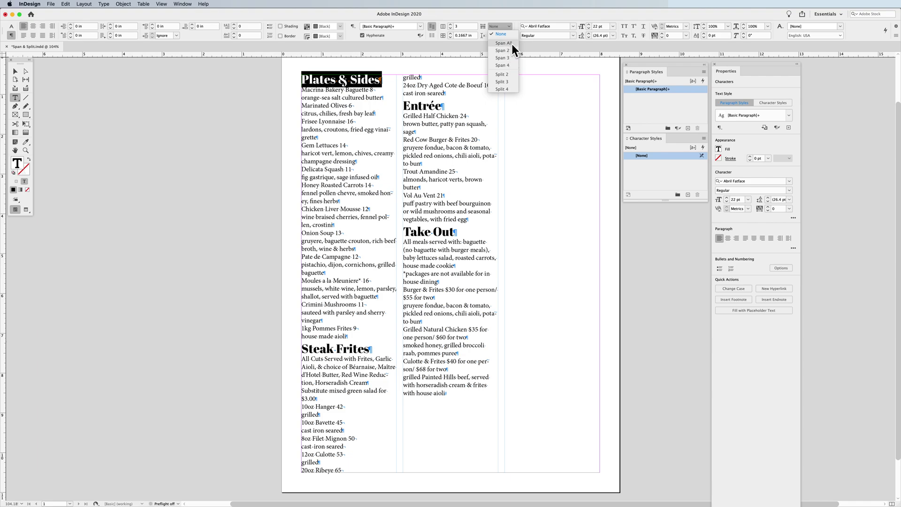
pyautogui.click(512, 44)
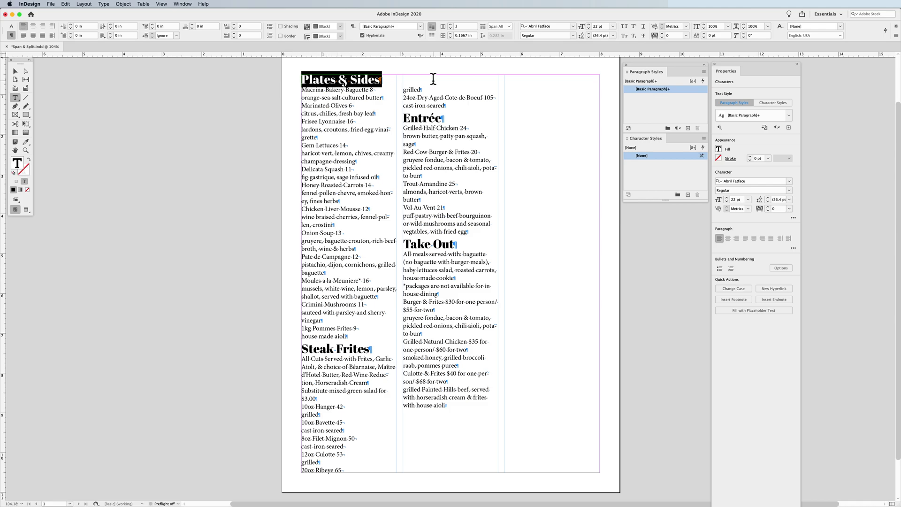
pyautogui.click(33, 26)
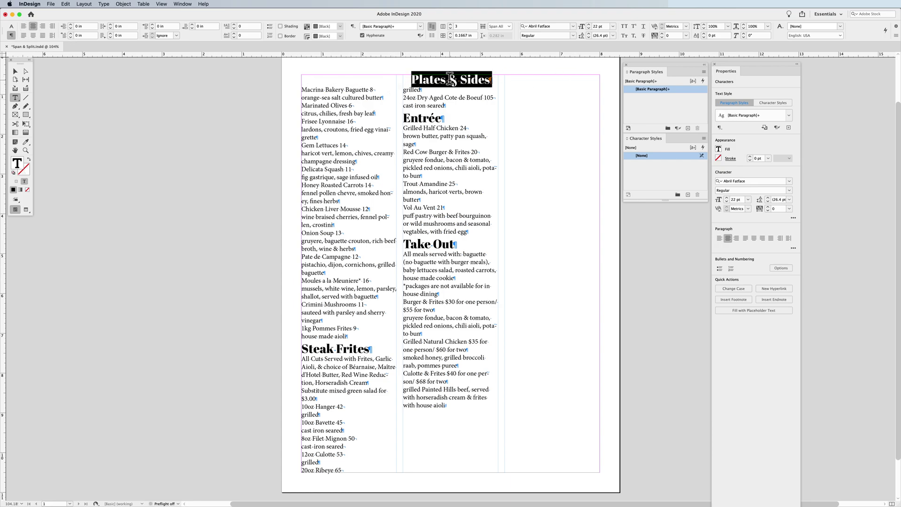
pyautogui.press('Escape')
pyautogui.moveTo(552, 177); pyautogui.dragTo(552, 179)
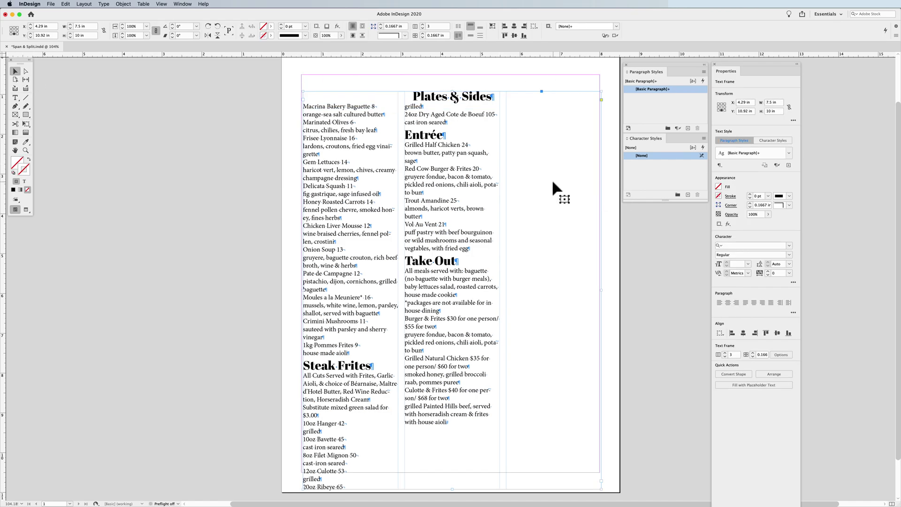
pyautogui.press('super+z')
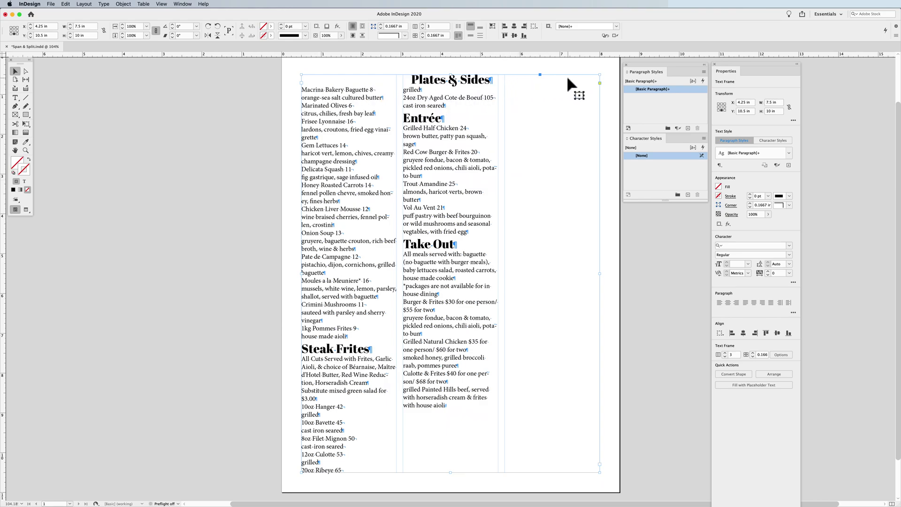
# - Try spanning all the menu items under "Plates & Sides" across all columns of the frame
pyautogui.press('t')
pyautogui.moveTo(478, 78); pyautogui.dragTo(429, 78)
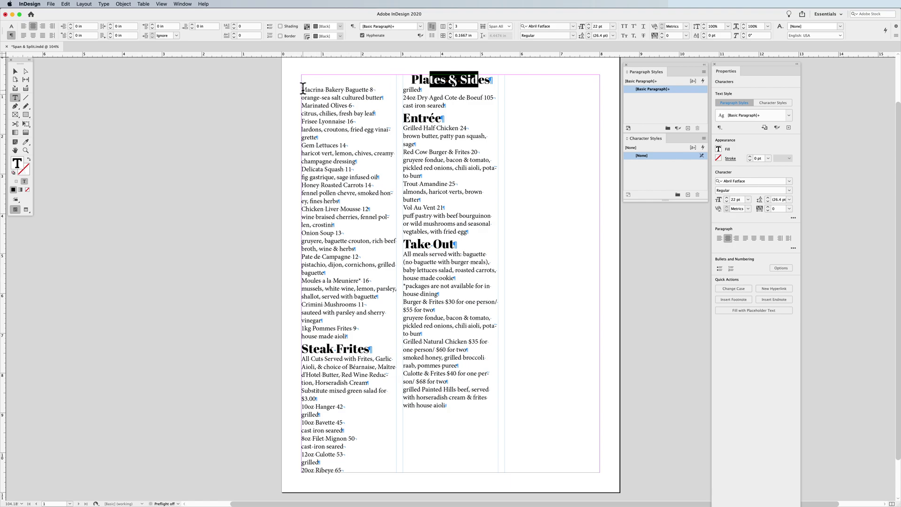
pyautogui.moveTo(303, 89); pyautogui.dragTo(371, 333)
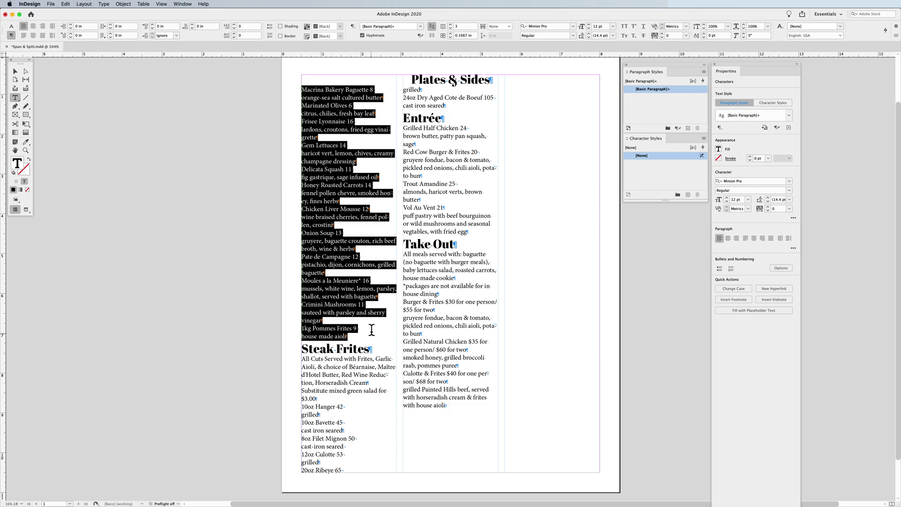
pyautogui.click(511, 25)
pyautogui.click(511, 24)
pyautogui.click(505, 26)
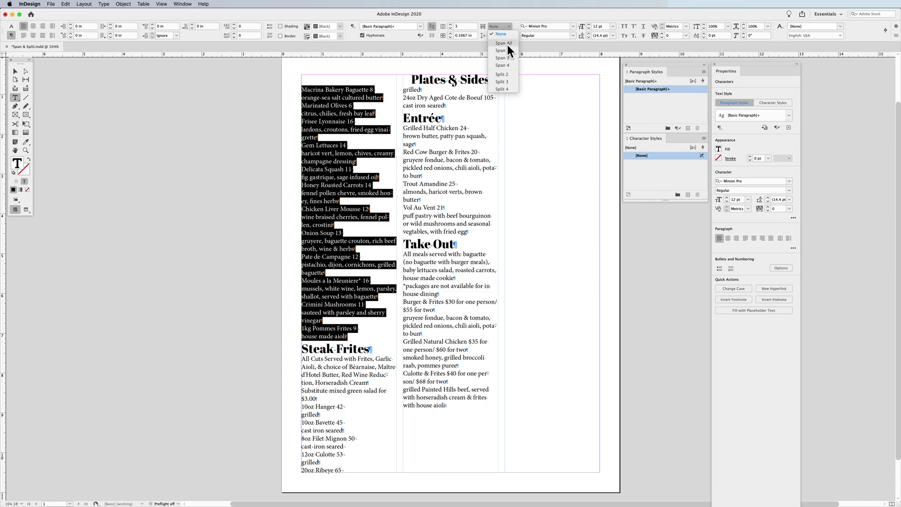
pyautogui.click(508, 43)
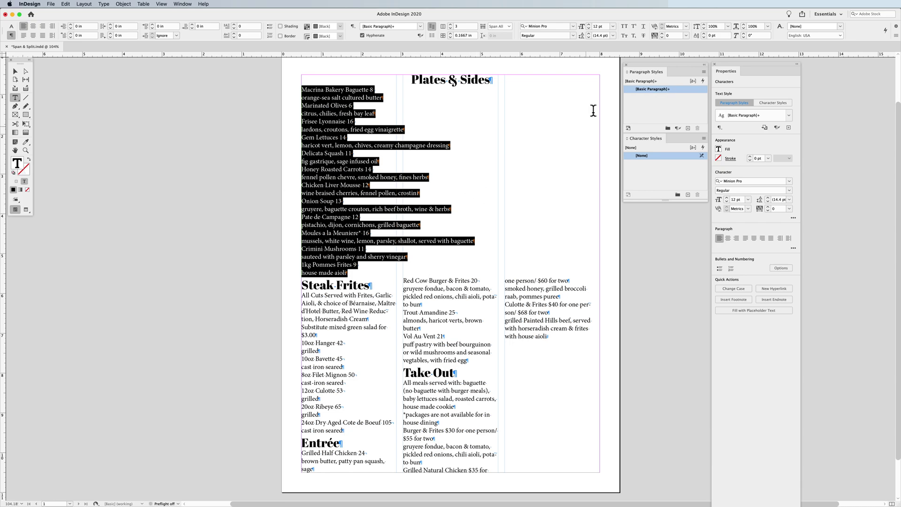
# - Set the "Plates & Sides" items to span two columns and select through the text to examine its flow into the third column
pyautogui.click(508, 26)
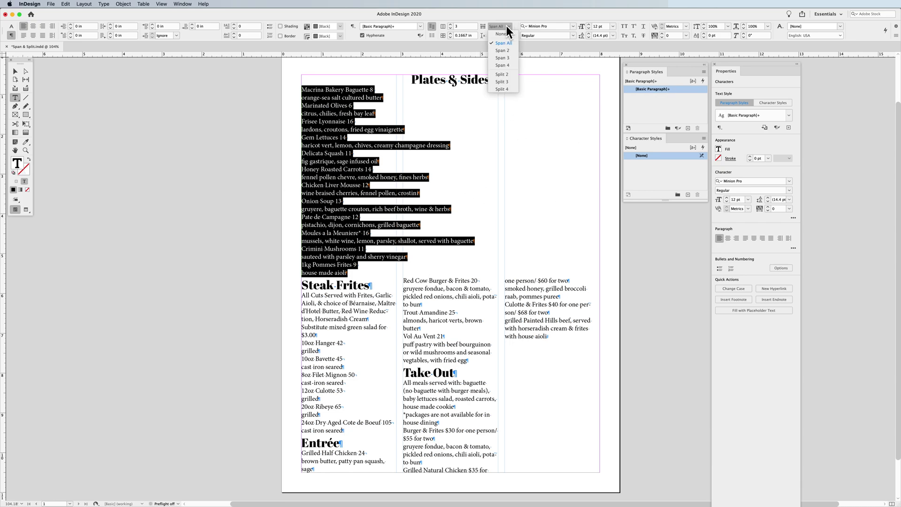
pyautogui.click(504, 50)
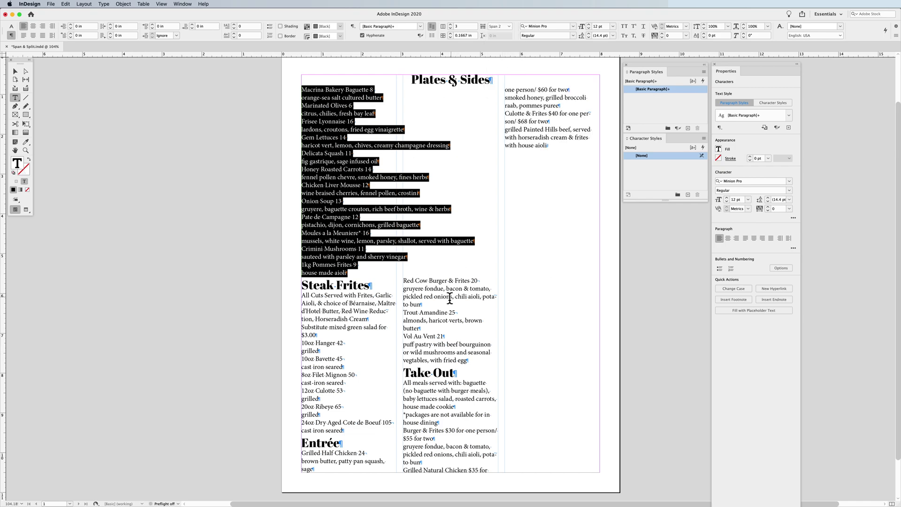
pyautogui.moveTo(449, 312); pyautogui.dragTo(563, 153)
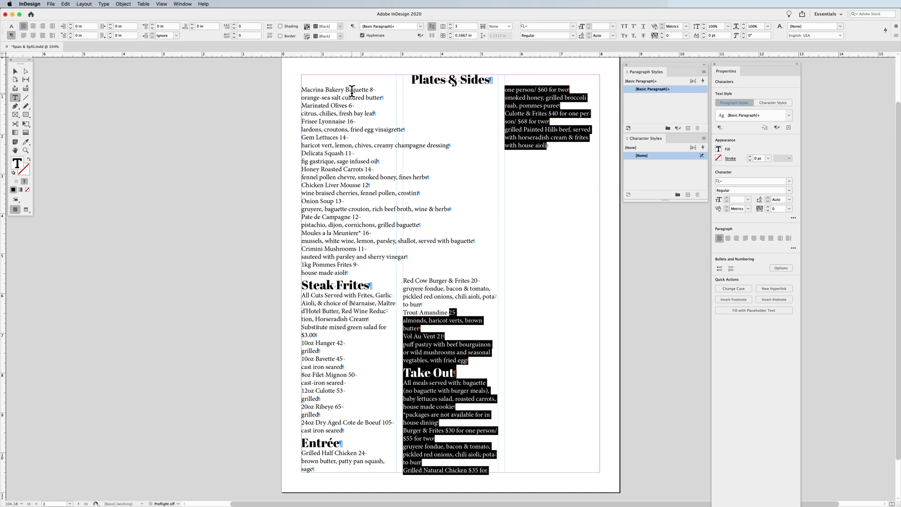
pyautogui.moveTo(353, 97); pyautogui.dragTo(574, 127)
pyautogui.scroll(2, 574, 127)
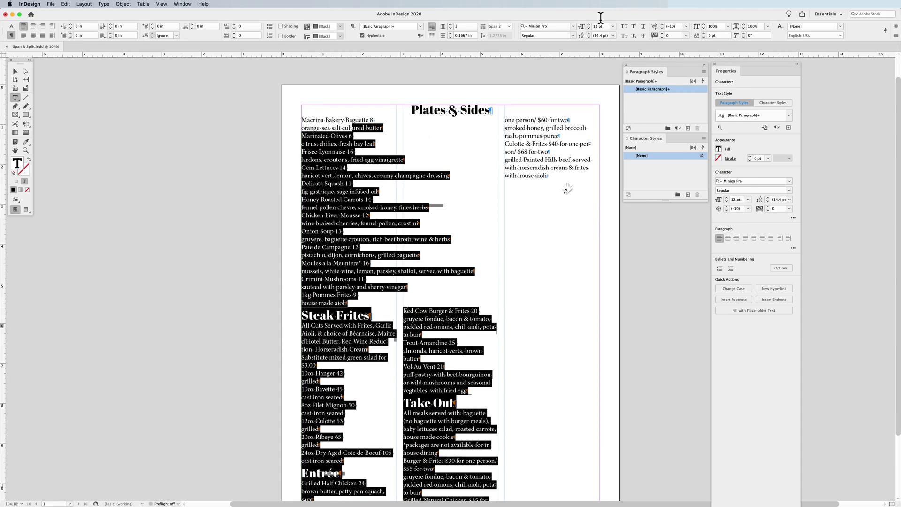
pyautogui.scroll(-1, 573, 127)
pyautogui.scroll(1, 568, 189)
pyautogui.click(322, 177)
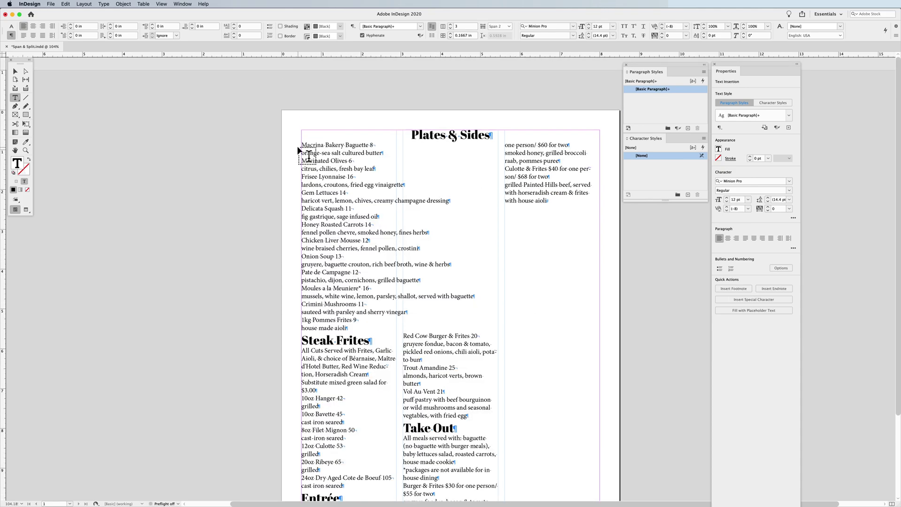
# - Try spanning the "Plates & Sides" items, from Macrina Bakery Baguette to house made aioli, across three columns
pyautogui.moveTo(301, 144); pyautogui.dragTo(435, 323)
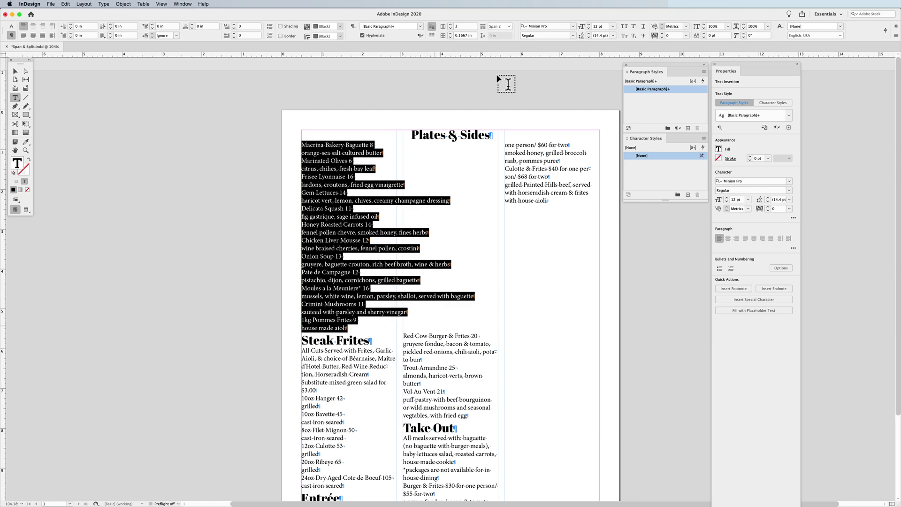
pyautogui.click(500, 25)
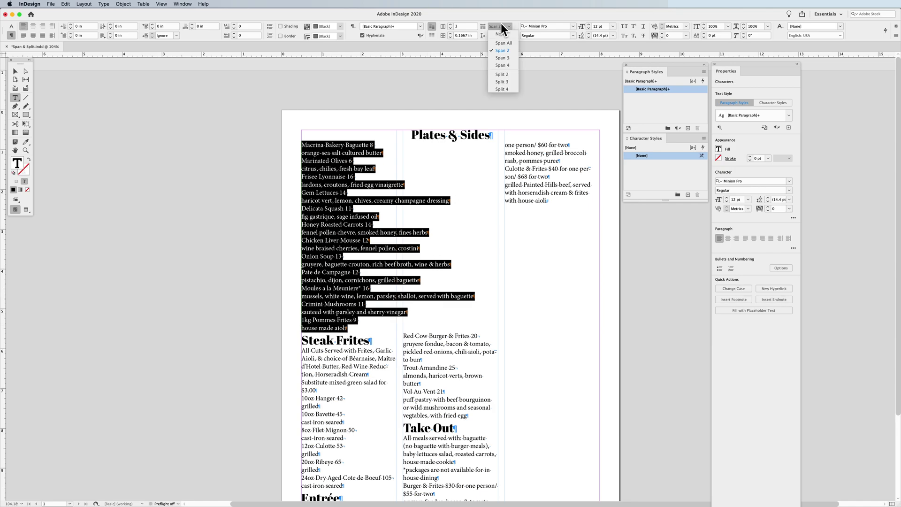
pyautogui.click(511, 57)
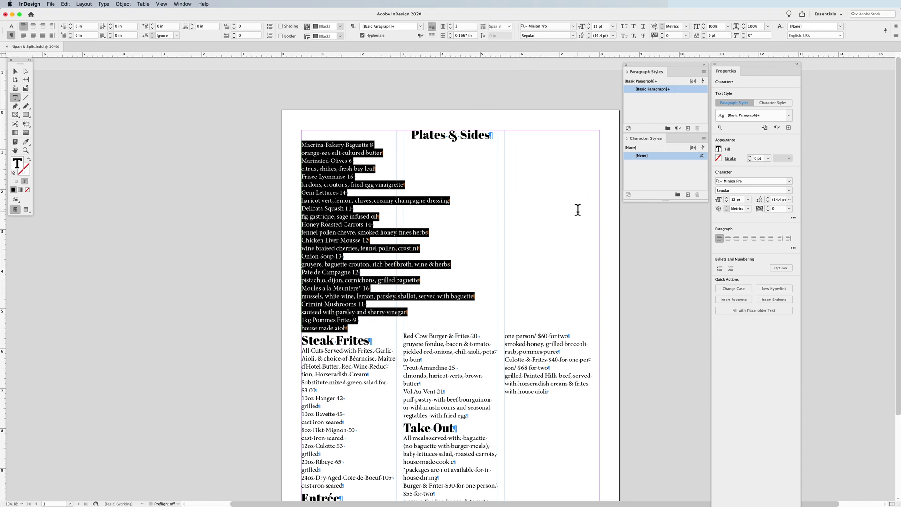
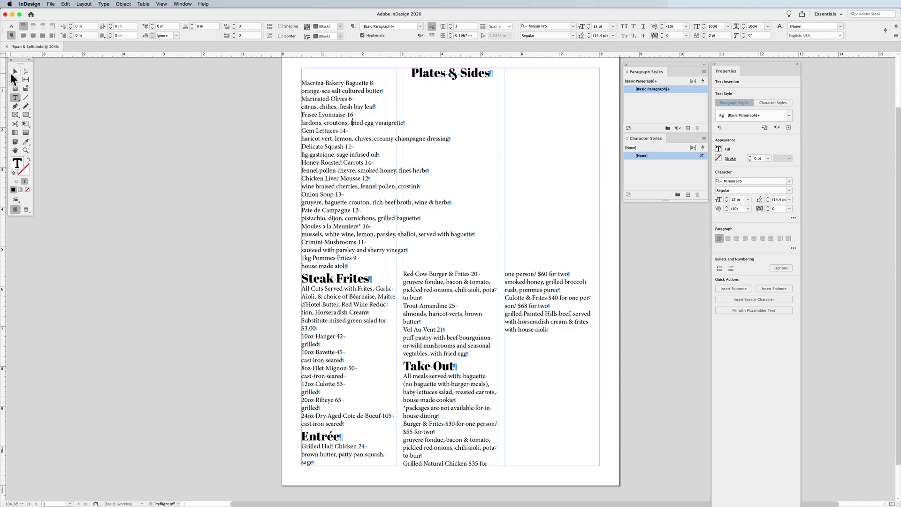
pyautogui.click(15, 71)
pyautogui.press('Escape')
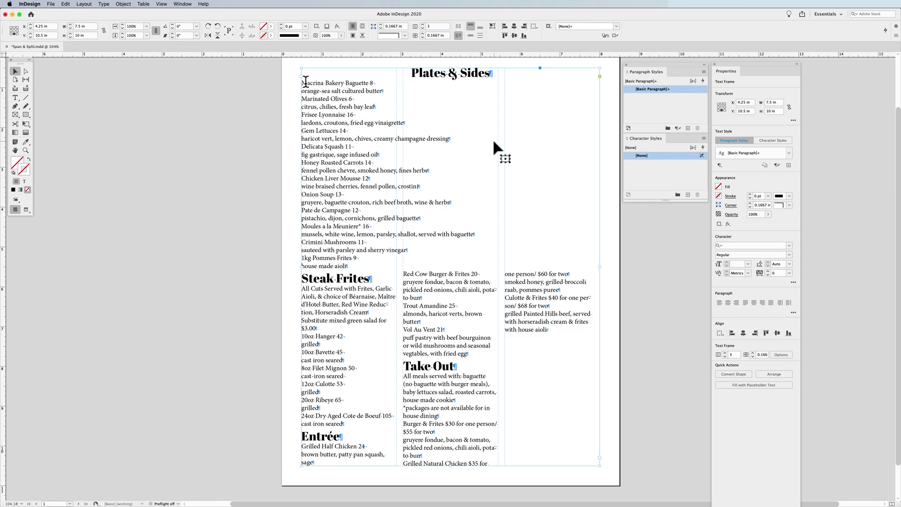
# - Reset the column span of all the "Plates & Sides" items to None
pyautogui.press('Return')
pyautogui.hotkey('shift', 'Down')
pyautogui.hotkey('shift', 'Down')
pyautogui.hotkey('shift', 'Down')
pyautogui.hotkey('shift', 'Down')
pyautogui.hotkey('shift', 'Down')
pyautogui.hotkey('shift', 'Down')
pyautogui.hotkey('shift', 'Down')
pyautogui.hotkey('shift', 'Down')
pyautogui.hotkey('shift', 'Down')
pyautogui.hotkey('shift', 'Down')
pyautogui.hotkey('shift', 'Down')
pyautogui.hotkey('shift', 'Down')
pyautogui.hotkey('shift', 'Down')
pyautogui.hotkey('shift', 'Down')
pyautogui.hotkey('shift', 'Down')
pyautogui.hotkey('shift', 'Down')
pyautogui.hotkey('shift', 'Down')
pyautogui.hotkey('shift', 'Down')
pyautogui.hotkey('shift', 'Down')
pyautogui.hotkey('shift', 'Down')
pyautogui.moveTo(375, 259); pyautogui.dragTo(375, 266)
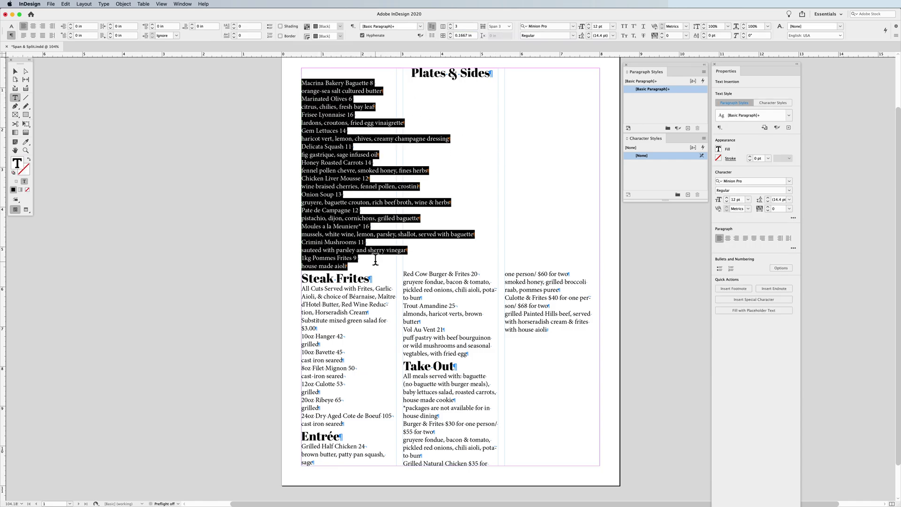
pyautogui.click(504, 24)
pyautogui.click(504, 25)
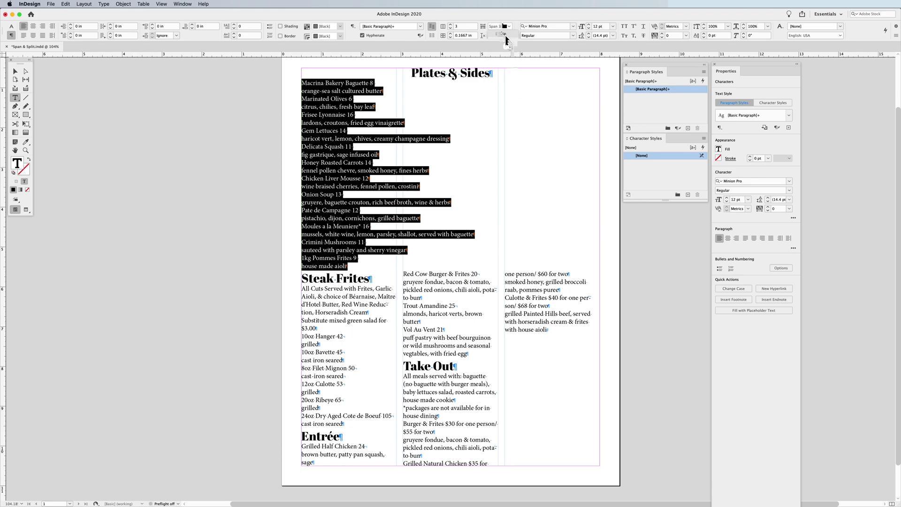
pyautogui.click(505, 26)
pyautogui.click(505, 36)
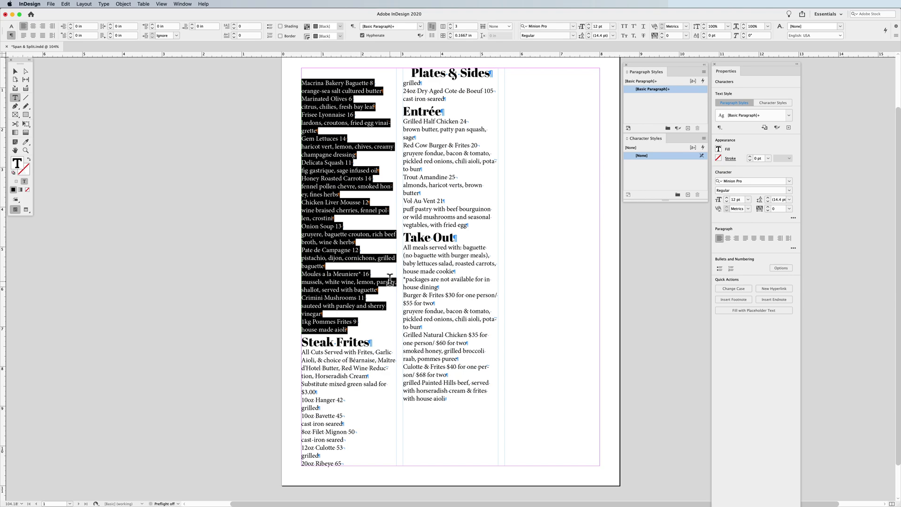
# - Select the "Plates & Sides" heading, its items and the "Steak Frites" heading in turn to compare their column span settings
pyautogui.click(308, 93)
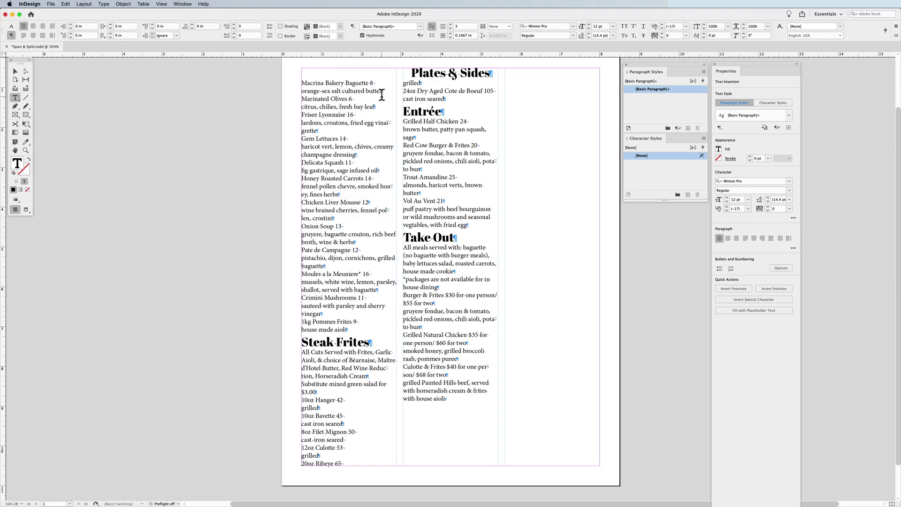
pyautogui.moveTo(412, 75); pyautogui.dragTo(420, 75)
pyautogui.keyDown('shift'); pyautogui.click(473, 81); pyautogui.keyUp('shift')
pyautogui.click(327, 93)
pyautogui.tripleClick(325, 341)
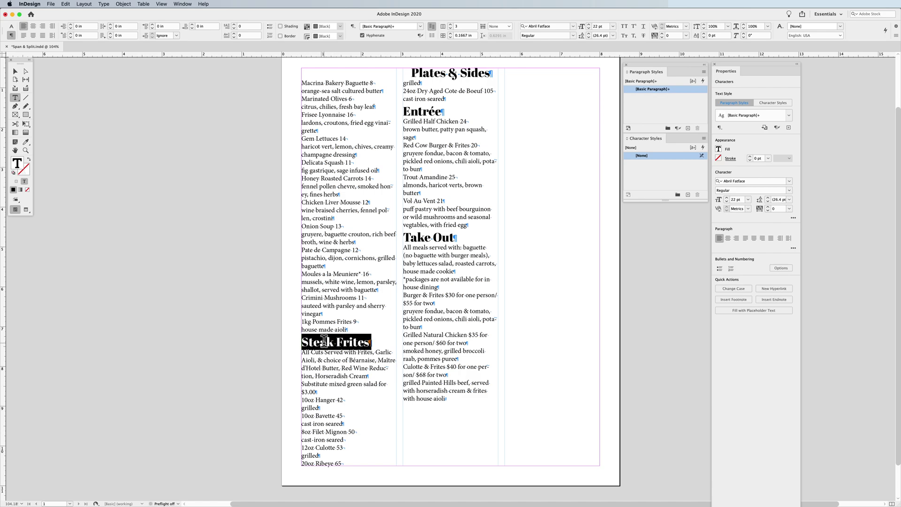
pyautogui.click(301, 87)
pyautogui.moveTo(302, 84); pyautogui.dragTo(363, 322)
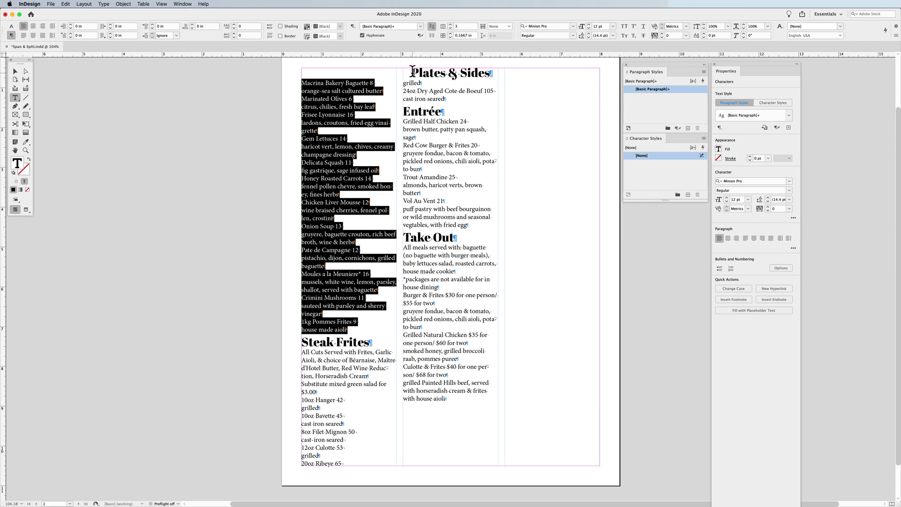
pyautogui.moveTo(411, 71); pyautogui.dragTo(494, 72)
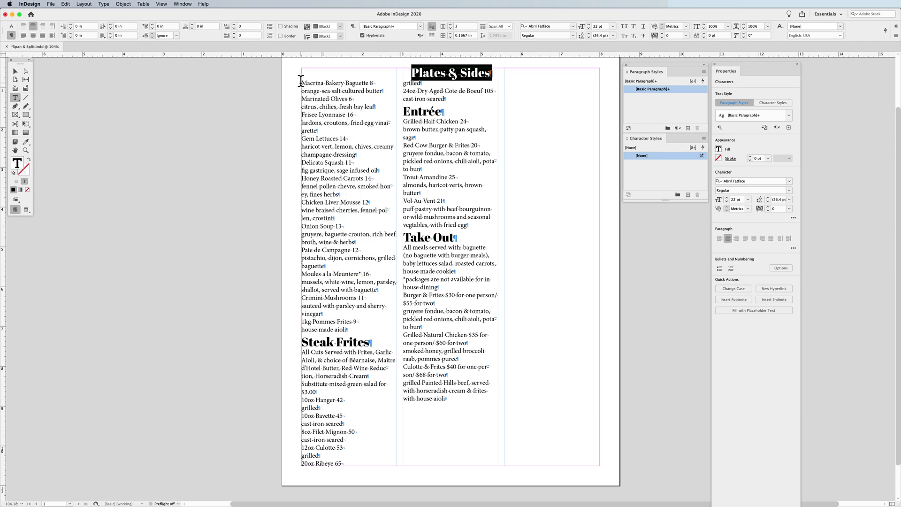
pyautogui.moveTo(302, 83); pyautogui.dragTo(381, 328)
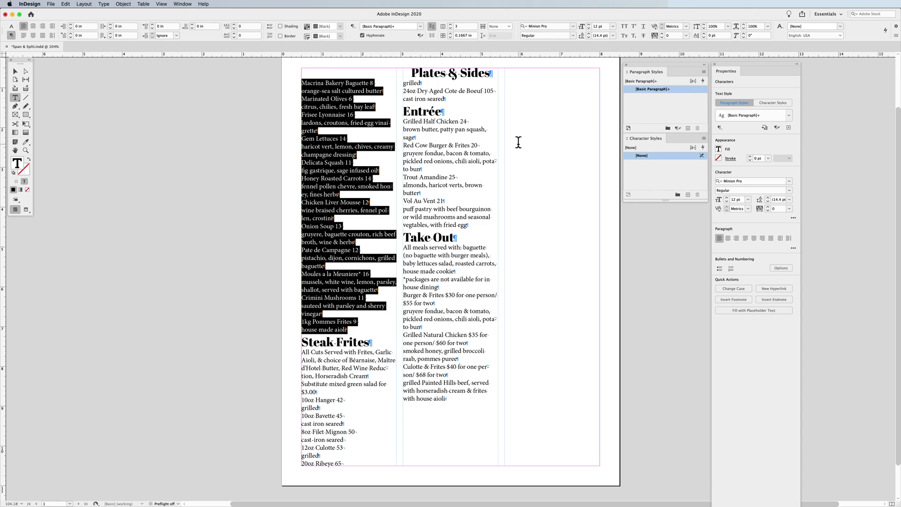
# - Make the "Steak Frites" heading span all columns of the frame and center it
pyautogui.doubleClick(354, 342)
pyautogui.click(354, 342)
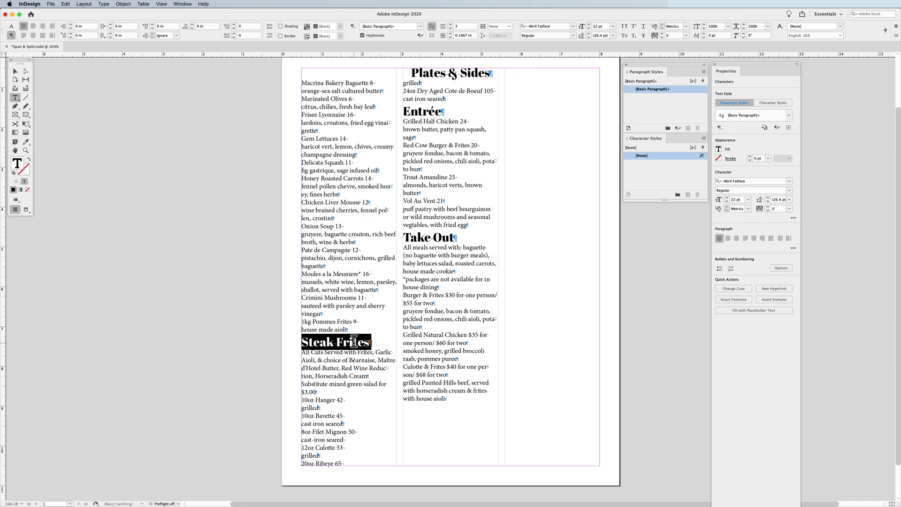
pyautogui.click(507, 26)
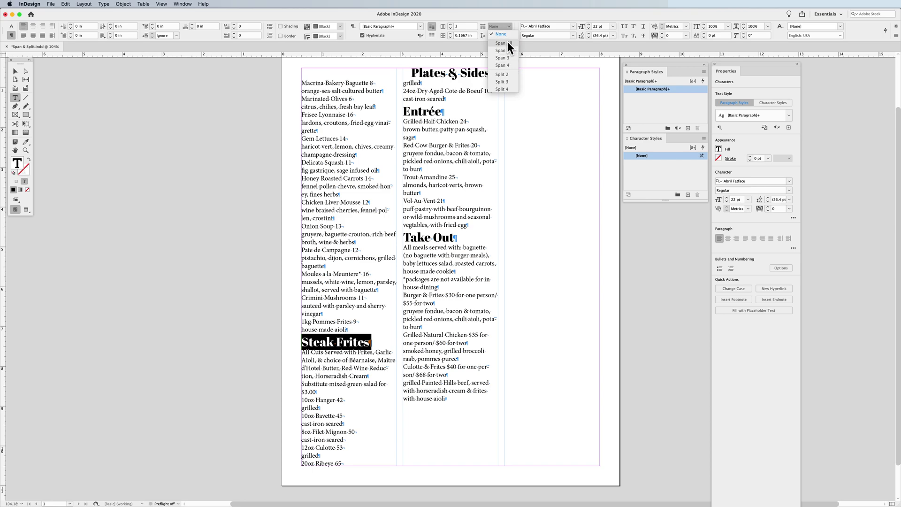
pyautogui.click(508, 42)
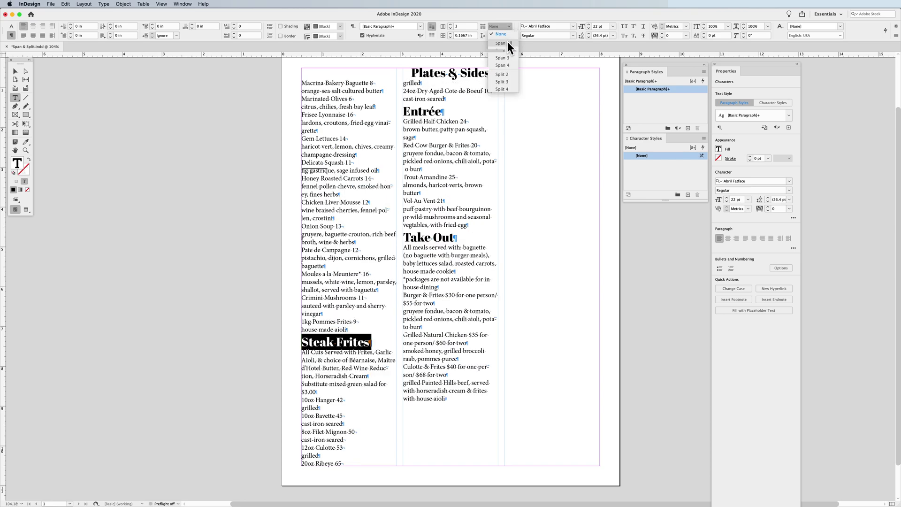
pyautogui.click(508, 41)
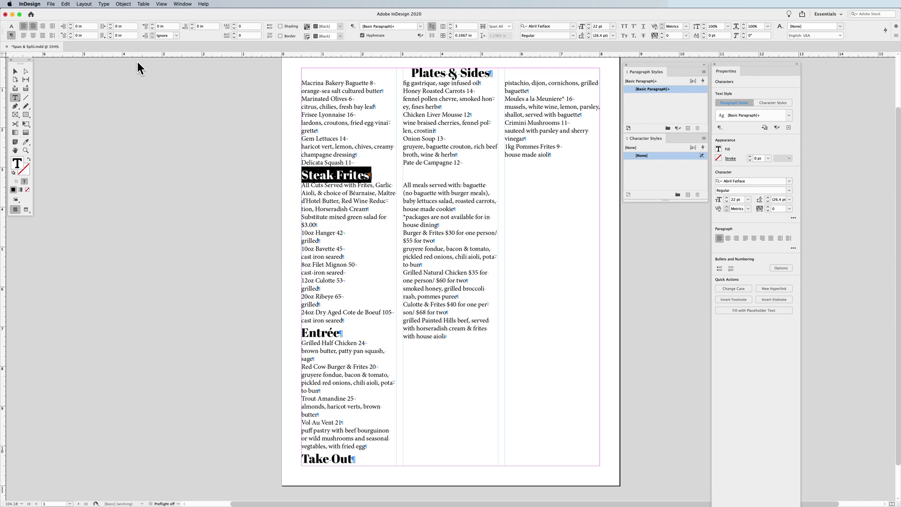
pyautogui.press('super+shift+c')
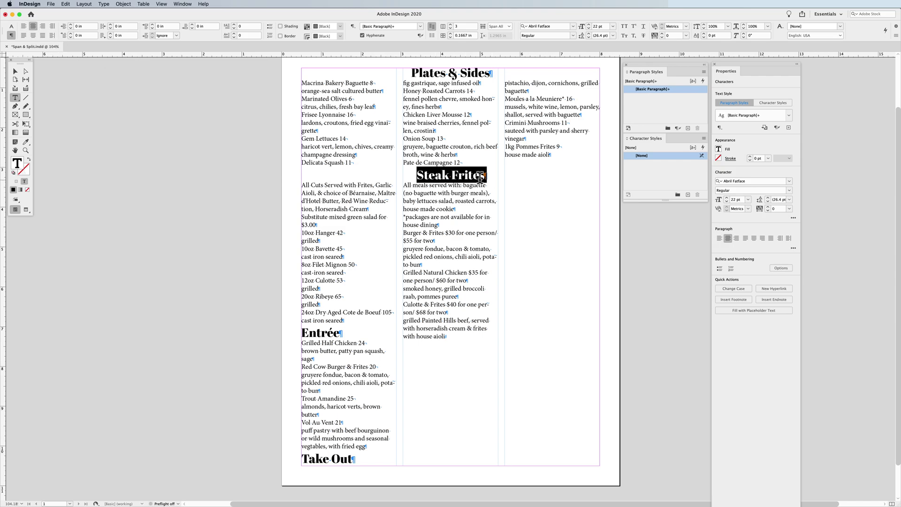
# - Select text in each of the three columns under "Plates & Sides" to examine how the items are distributed
pyautogui.click(336, 99)
pyautogui.moveTo(336, 99); pyautogui.dragTo(343, 155)
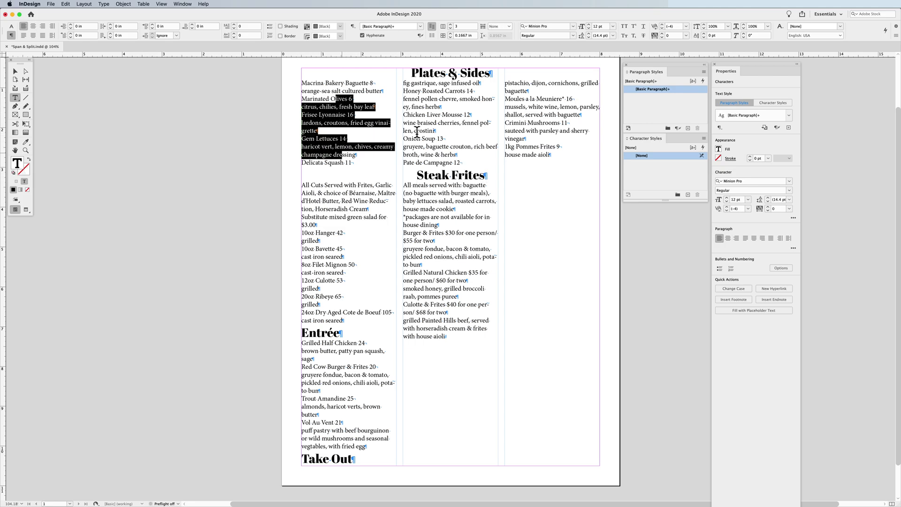
pyautogui.moveTo(440, 107); pyautogui.dragTo(451, 144)
pyautogui.moveTo(538, 107); pyautogui.dragTo(554, 146)
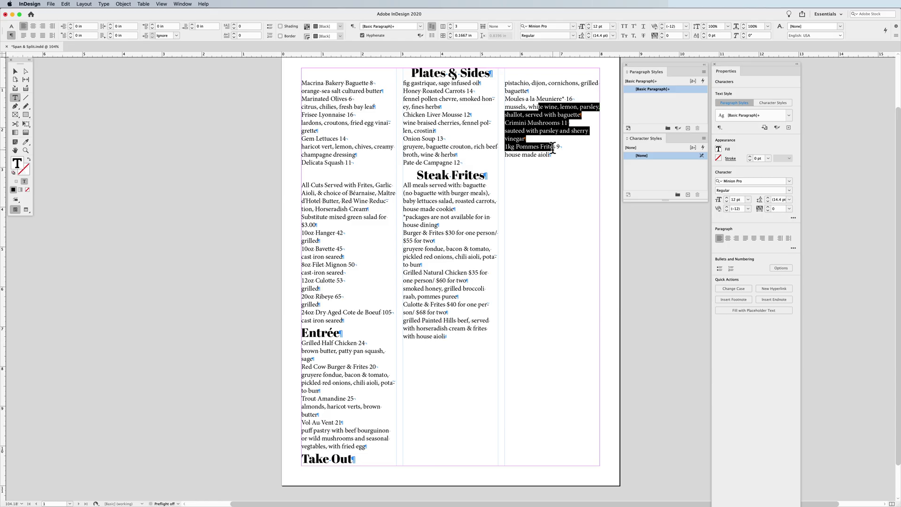
# - Select the first-column items under "Plates & Sides" and the "Steak Frites" heading to examine how the text flows around the spanning heading
pyautogui.moveTo(305, 83); pyautogui.dragTo(338, 147)
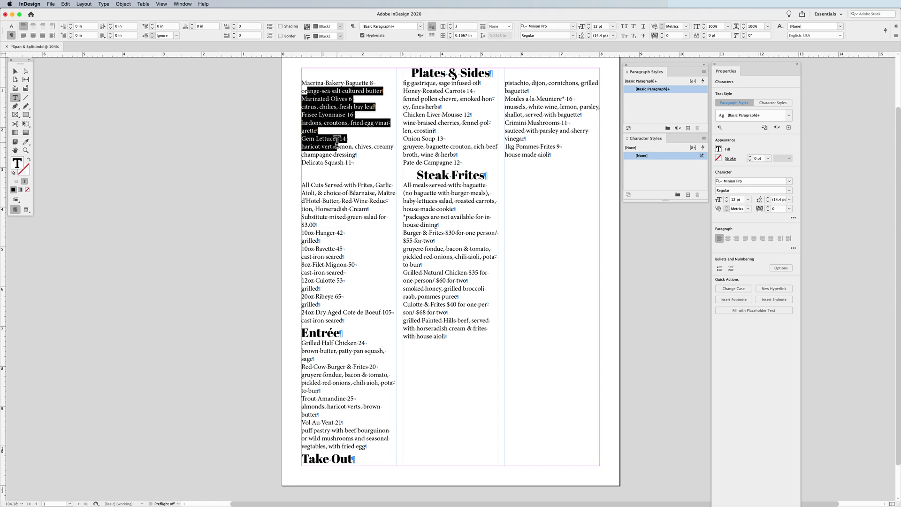
pyautogui.doubleClick(452, 171)
pyautogui.tripleClick(452, 169)
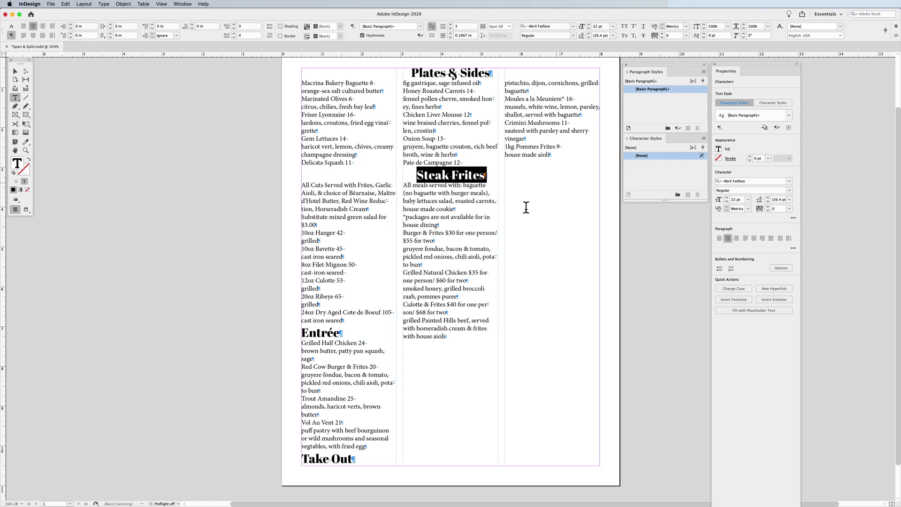
# - Try the Split 2 and Span All column settings on the "Steak Frites" items, and reset them to None
pyautogui.moveTo(299, 181); pyautogui.dragTo(345, 319)
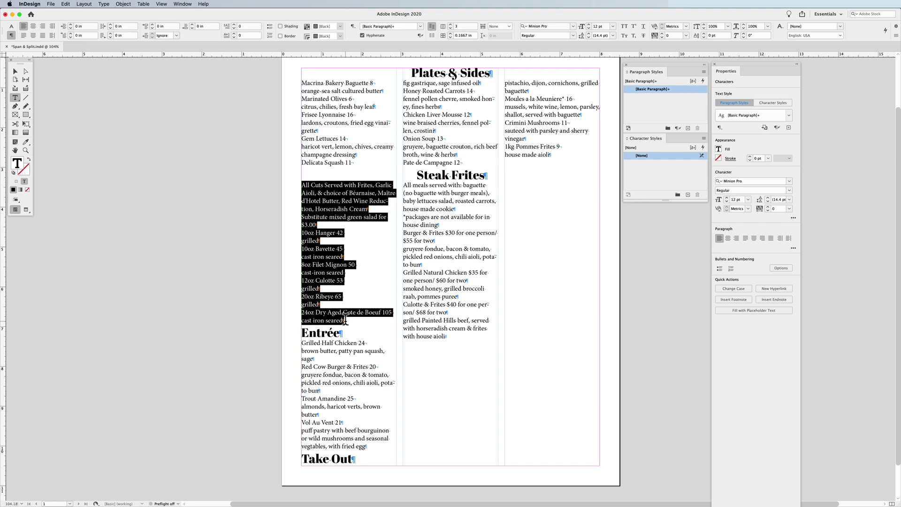
pyautogui.click(498, 26)
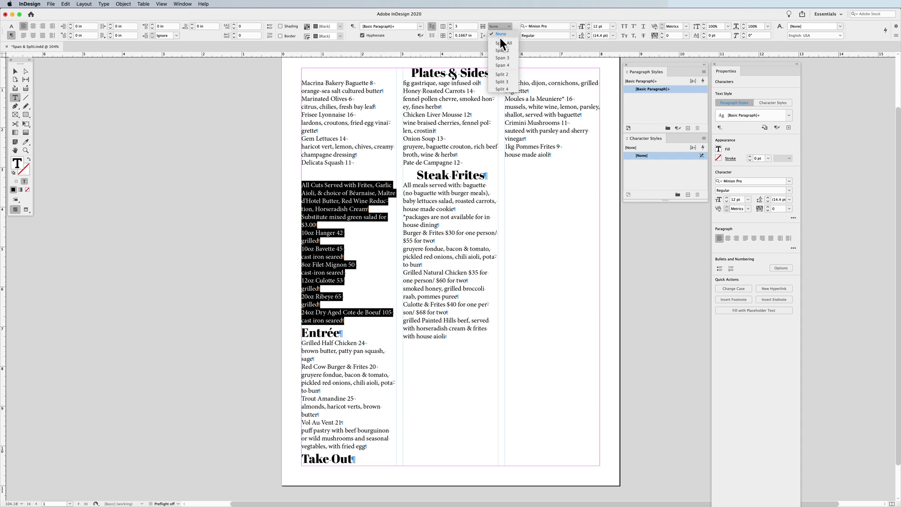
pyautogui.click(502, 74)
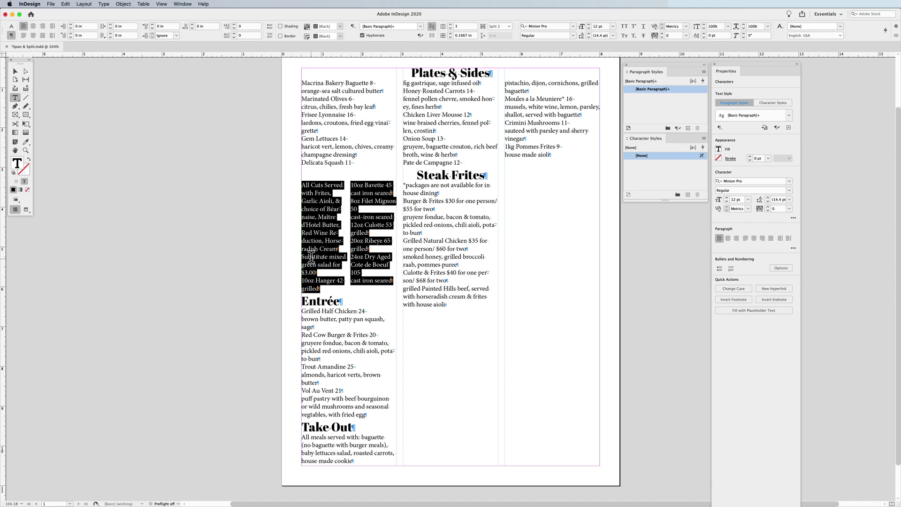
pyautogui.press('cmd+z')
pyautogui.press('cmd+shift+z')
pyautogui.click(499, 26)
pyautogui.click(504, 43)
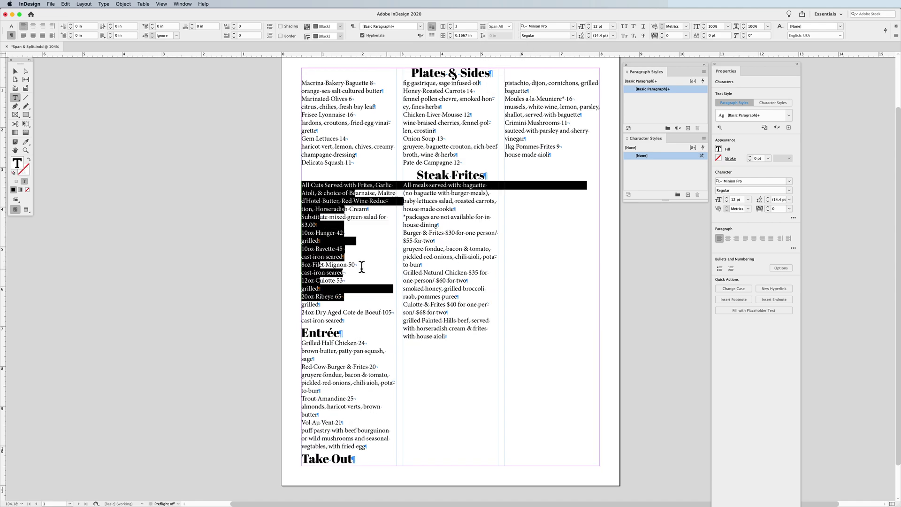
pyautogui.click(505, 23)
pyautogui.click(507, 32)
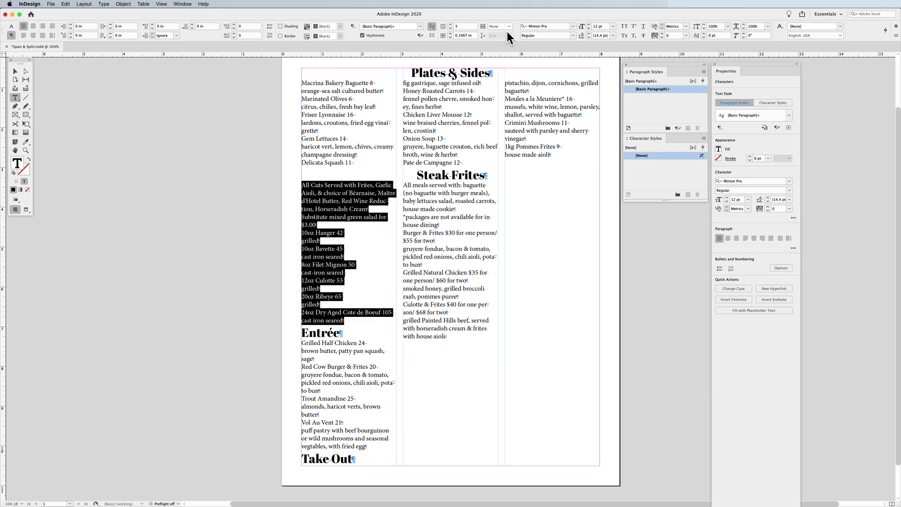
# - Make the "Entrée" heading span all columns of the frame and center it
pyautogui.click(330, 332)
pyautogui.tripleClick(330, 332)
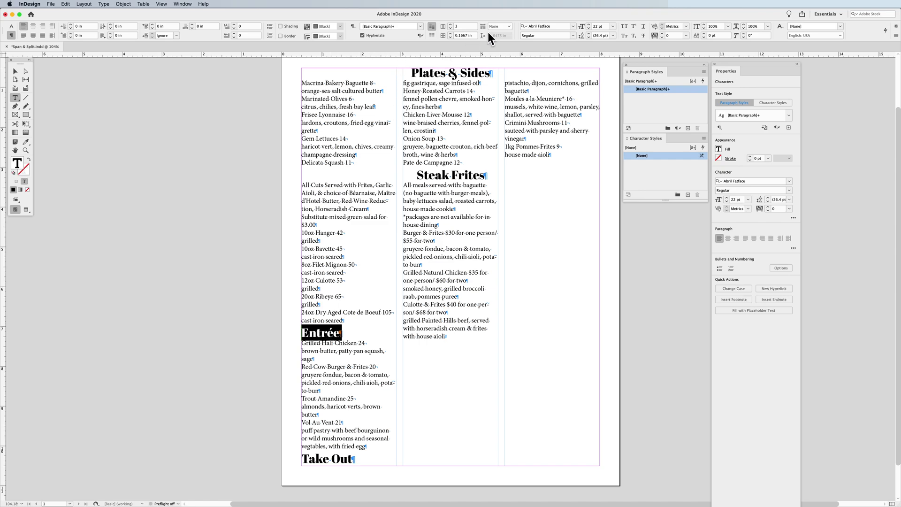
pyautogui.click(501, 25)
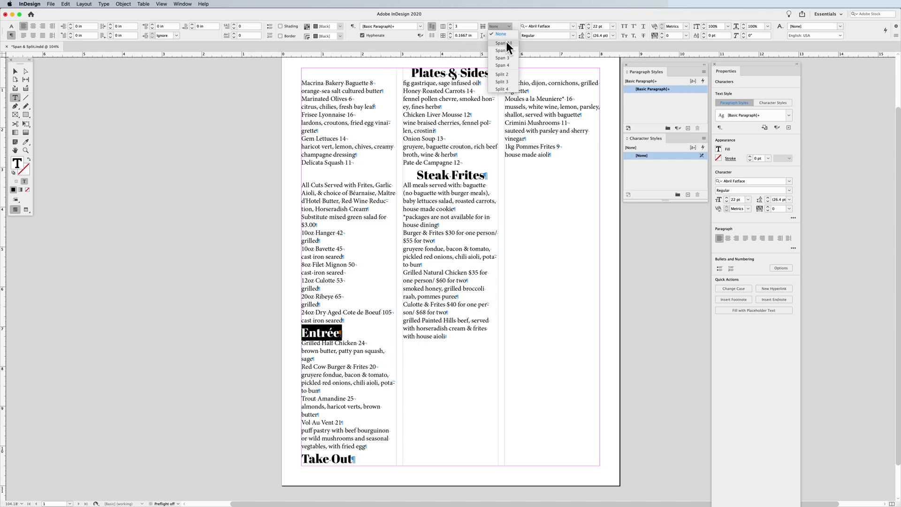
pyautogui.click(506, 41)
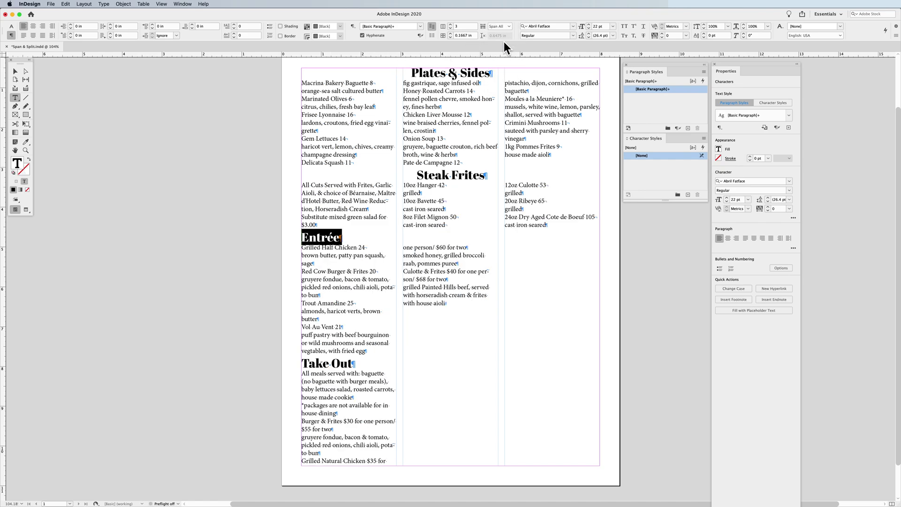
pyautogui.click(33, 26)
# - Select the "Steak Frites" items across the three columns to examine how they are distributed between the headings
pyautogui.moveTo(336, 192); pyautogui.dragTo(550, 222)
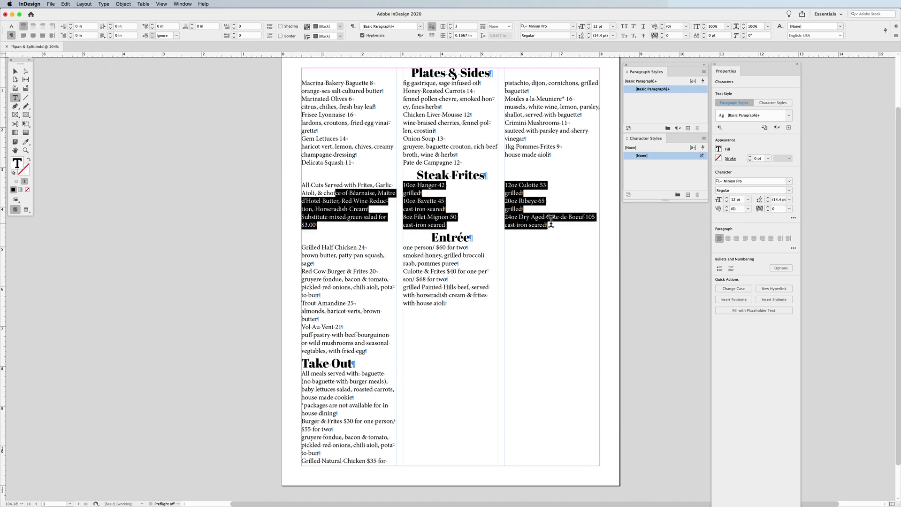
pyautogui.click(342, 207)
pyautogui.click(535, 209)
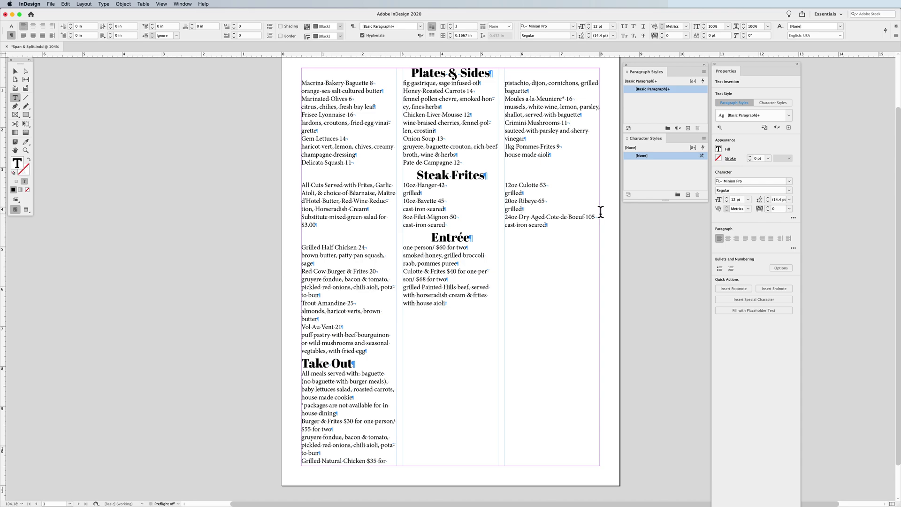
# - Undo all the heading span, alignment and frame column changes back to the original single-column layout, and save the document
pyautogui.press('super+z')
pyautogui.press('super+z')
pyautogui.press('super+z')
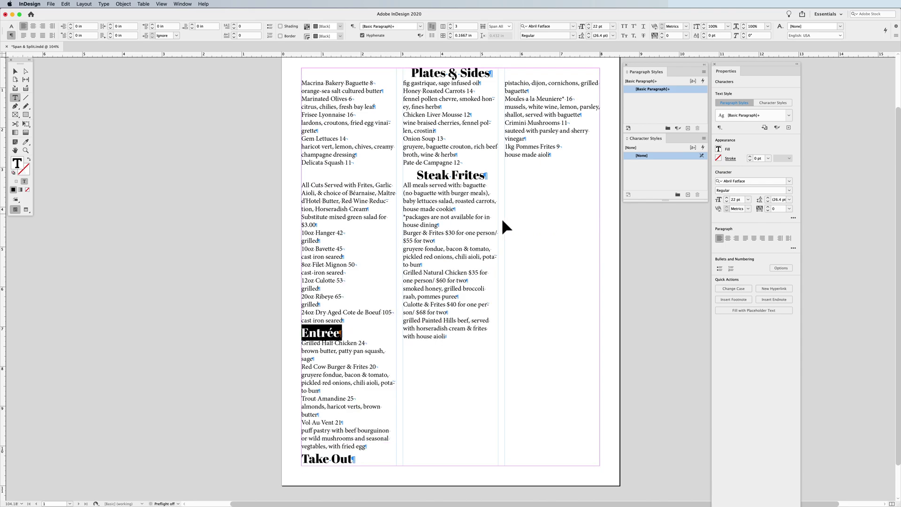
pyautogui.press('super+z')
pyautogui.press('super+z')
pyautogui.press('super+z')
pyautogui.press('super+z')
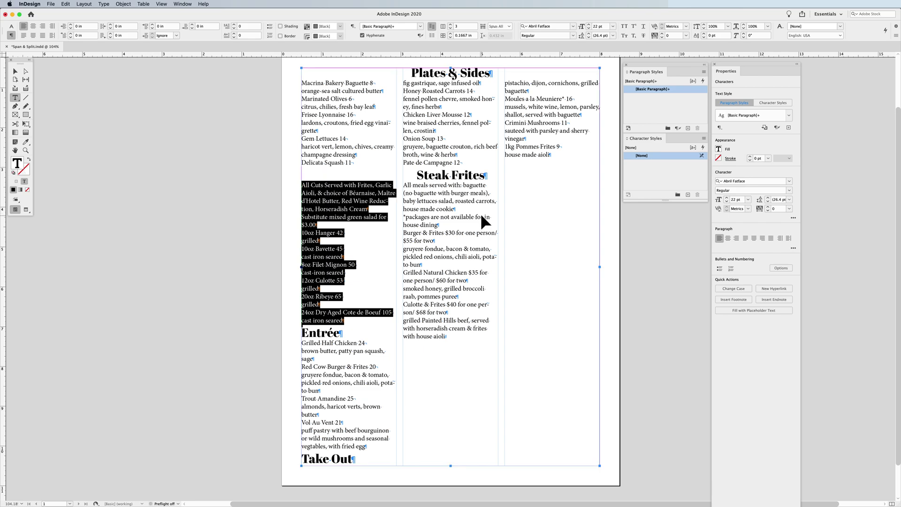
pyautogui.press('super+z')
pyautogui.press('super+z')
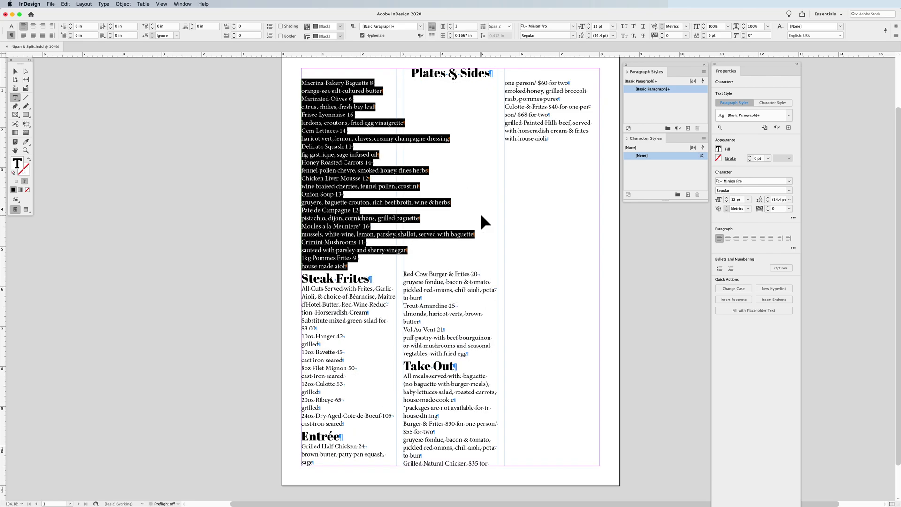
pyautogui.press('super+shift+z')
pyautogui.press('super+z')
pyautogui.press('super+z')
pyautogui.press('super+z')
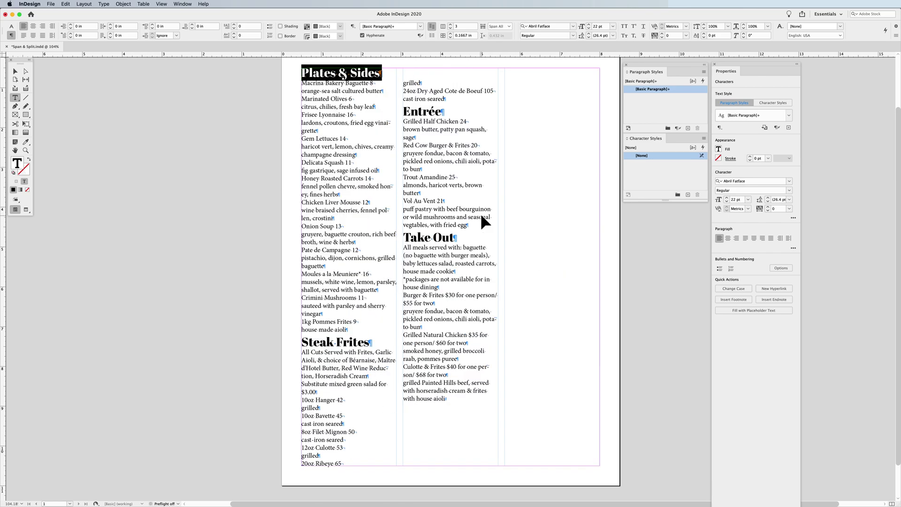
pyautogui.press('super+z')
pyautogui.press('super+z')
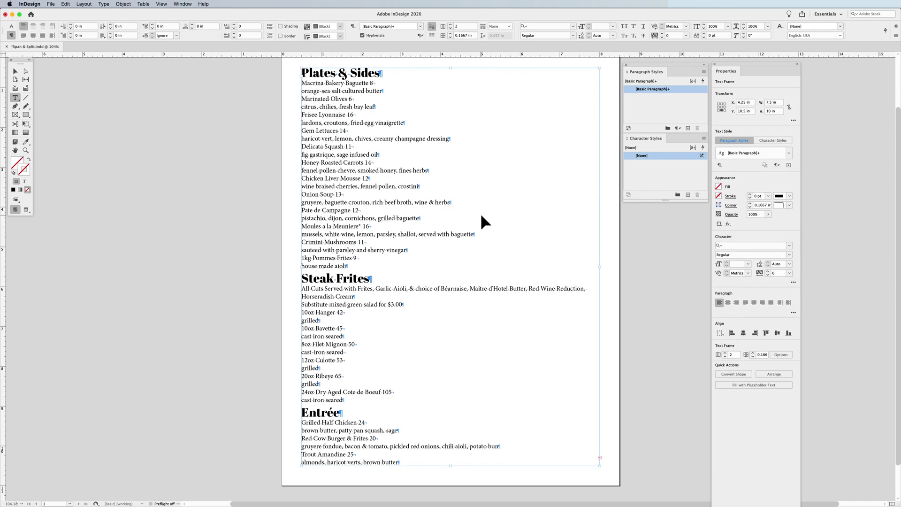
pyautogui.press('super+shift+z')
pyautogui.press('super+shift+z')
pyautogui.press('super+z')
pyautogui.press('super+z')
pyautogui.click(15, 71)
pyautogui.press('super+s')
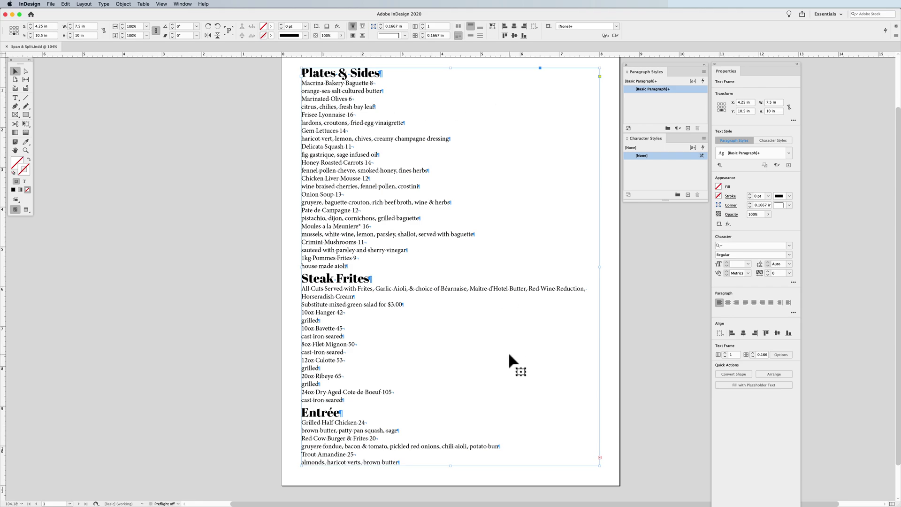
# - Split all the "Plates & Sides" items into three columns within the single-column frame using Split 3
pyautogui.doubleClick(367, 245)
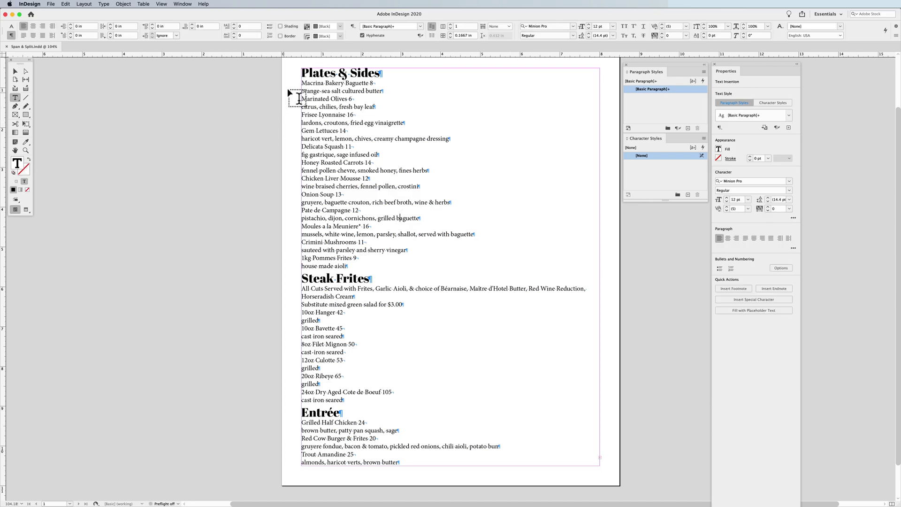
pyautogui.moveTo(302, 82); pyautogui.dragTo(383, 260)
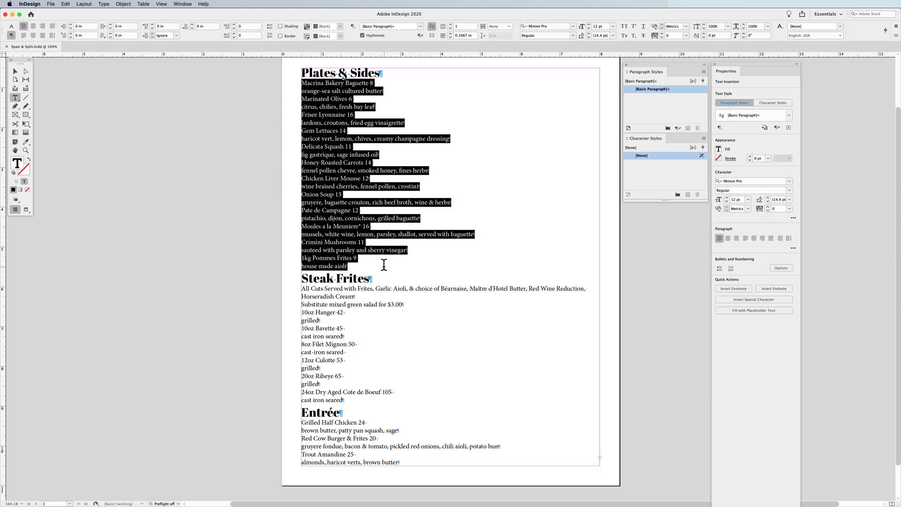
pyautogui.click(508, 27)
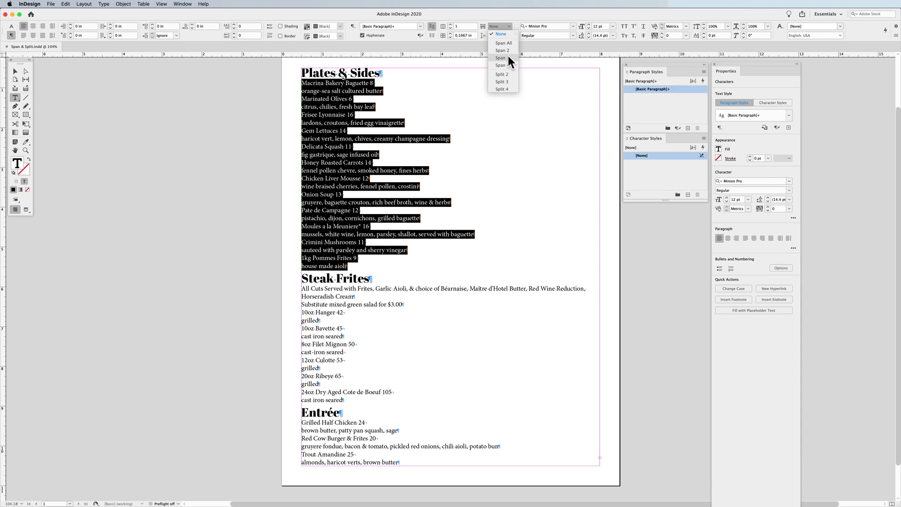
pyautogui.click(508, 83)
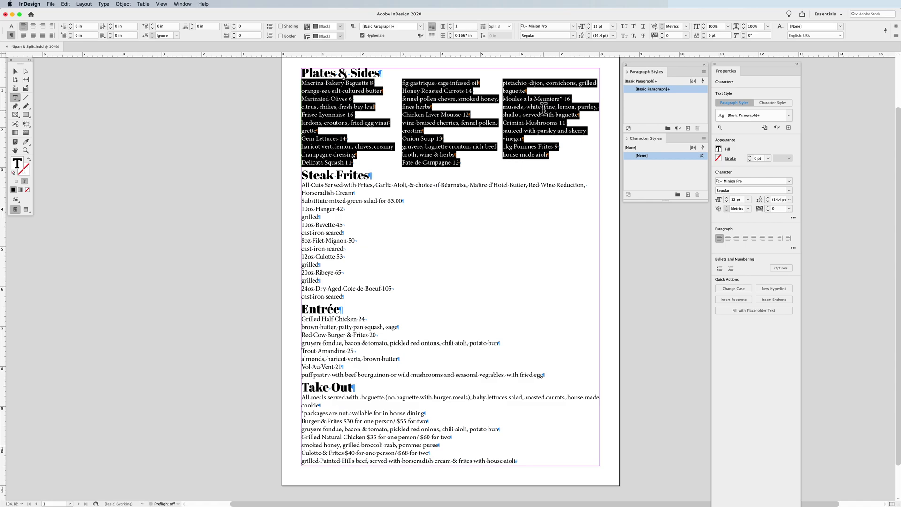
# - Center the "Plates & Sides" heading above its split items
pyautogui.click(330, 71)
pyautogui.tripleClick(330, 72)
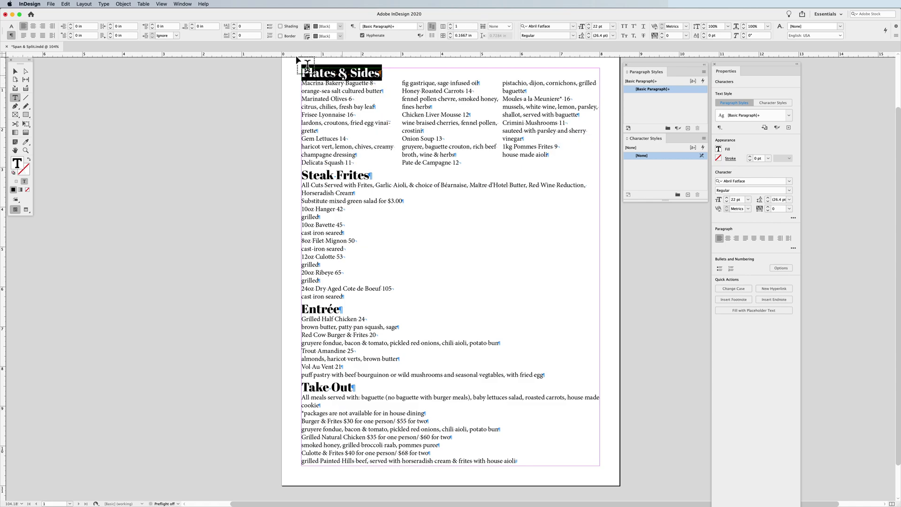
pyautogui.click(33, 26)
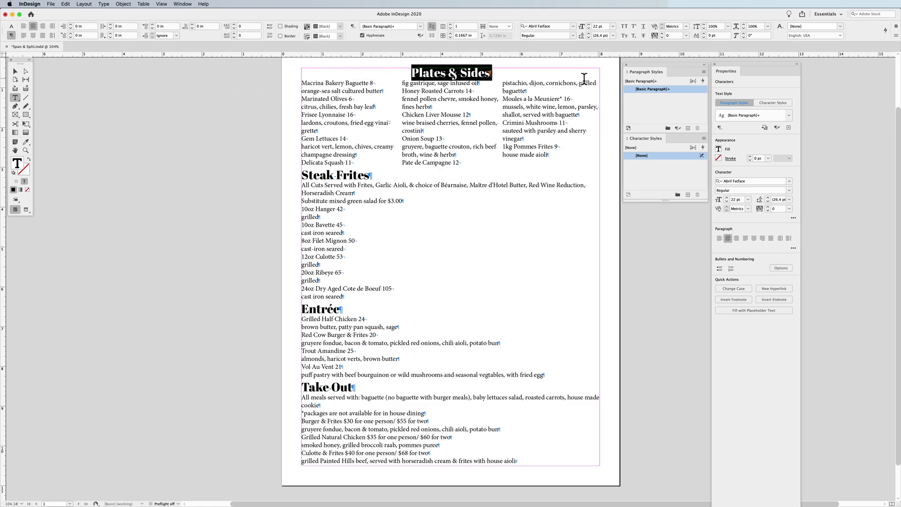
# - Select the split "Plates & Sides" items and review the span and split options available for them
pyautogui.moveTo(348, 99); pyautogui.dragTo(577, 150)
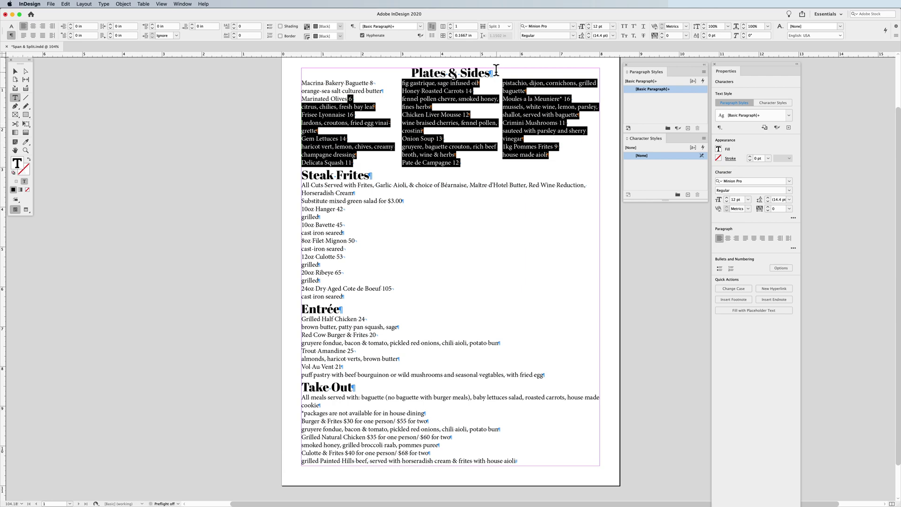
pyautogui.click(501, 27)
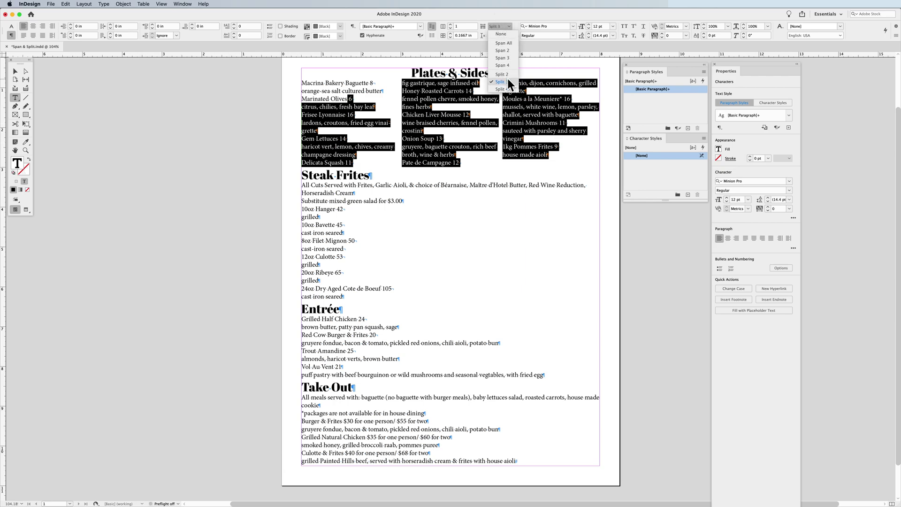
pyautogui.click(497, 24)
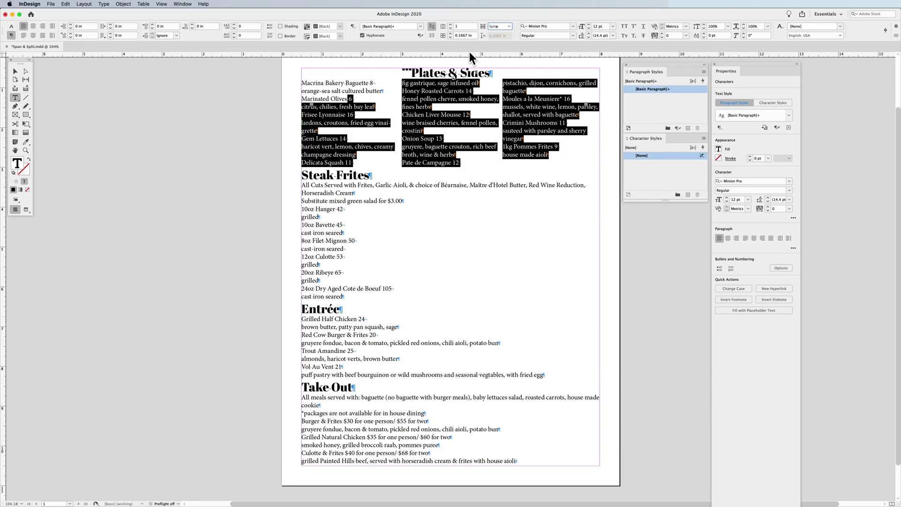
pyautogui.press('Escape')
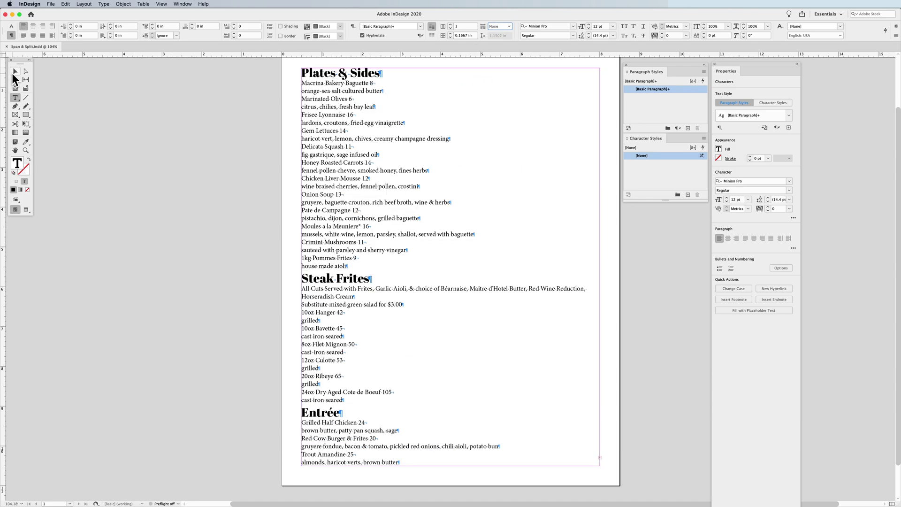
# - Set the menu's text frame to three columns
pyautogui.click(423, 24)
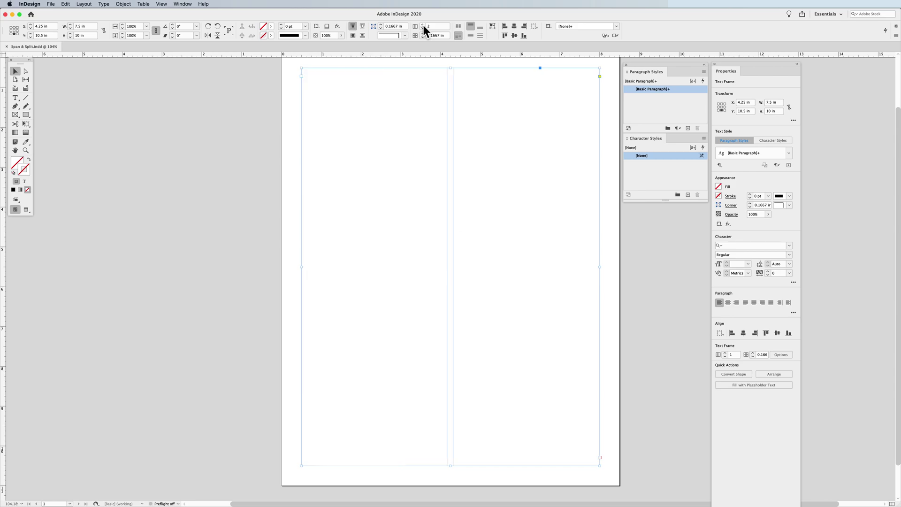
pyautogui.click(422, 24)
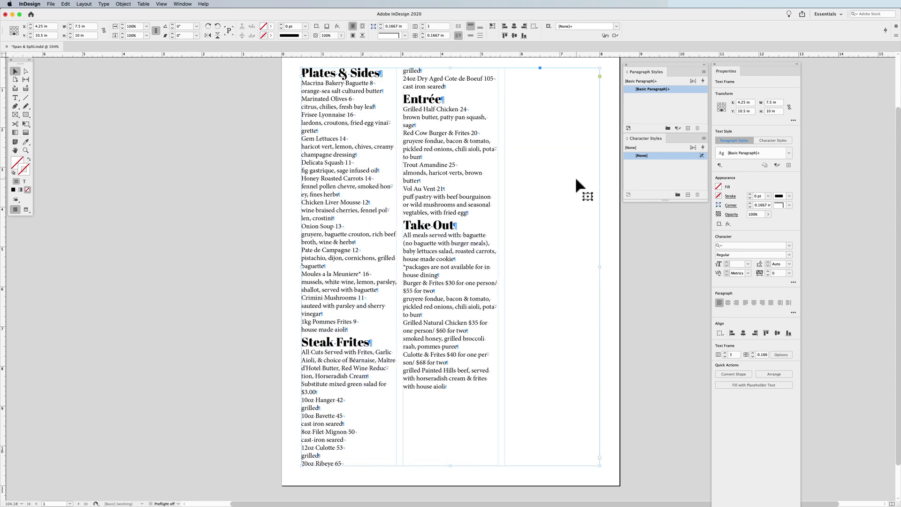
# - Make the "Plates & Sides" heading span all columns of the frame and center it
pyautogui.tripleClick(367, 73)
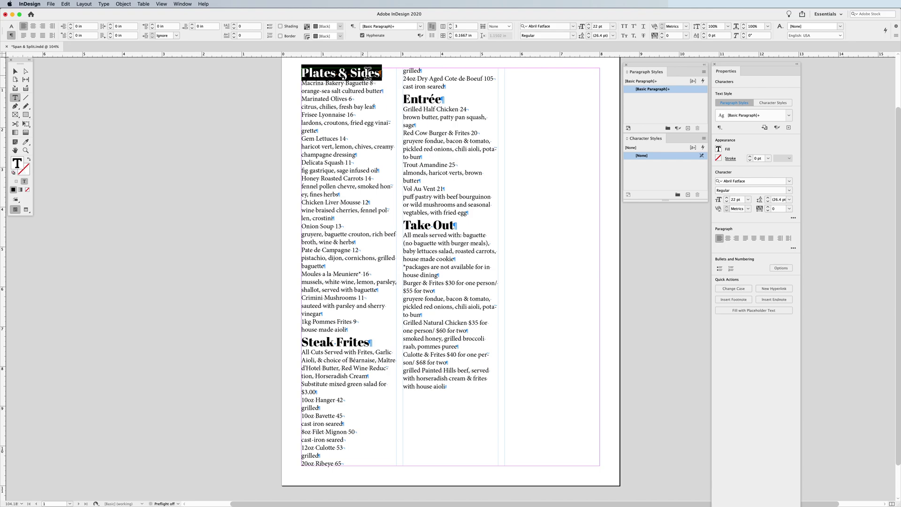
pyautogui.click(506, 29)
pyautogui.click(509, 43)
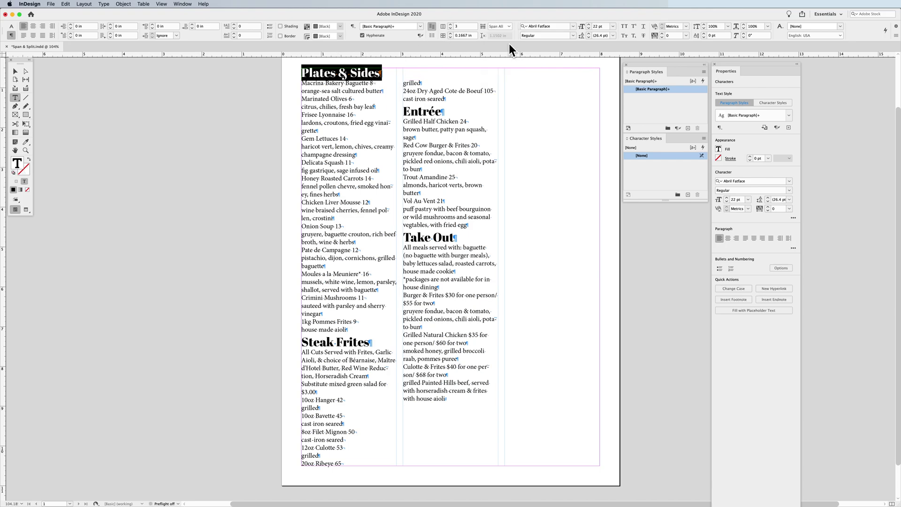
pyautogui.click(33, 27)
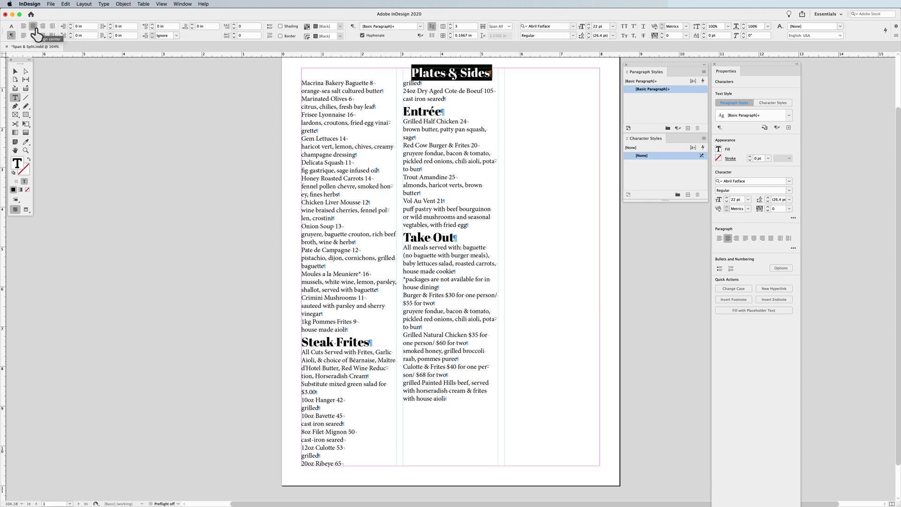
# - Make the "Steak Frites" heading span all columns of the frame and center it
pyautogui.click(349, 341)
pyautogui.doubleClick(350, 341)
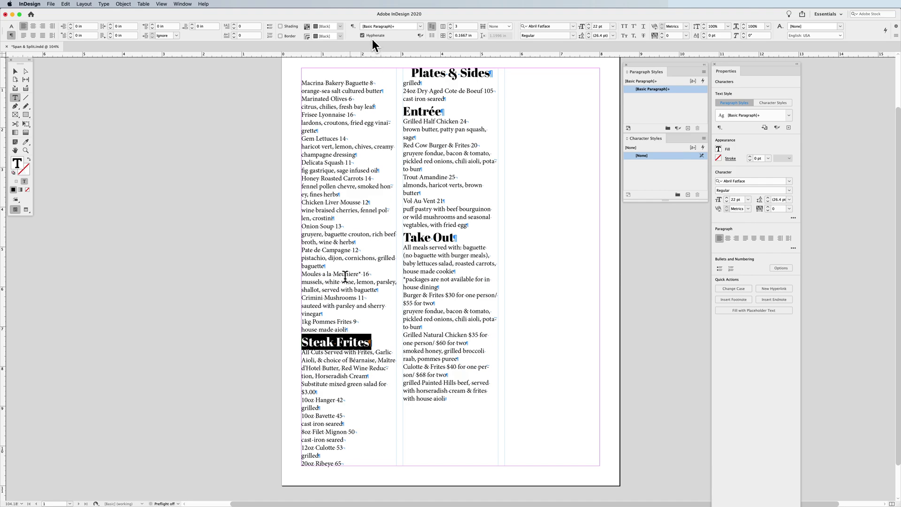
pyautogui.click(500, 26)
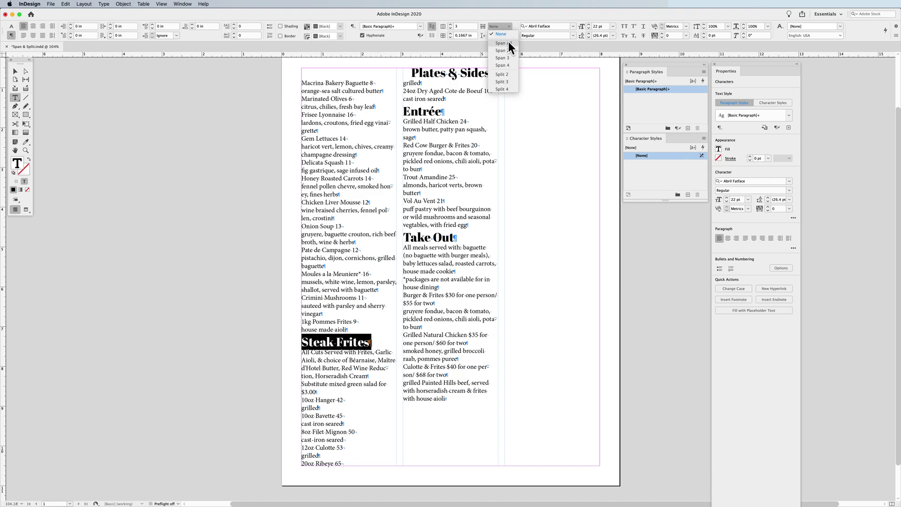
pyautogui.click(508, 42)
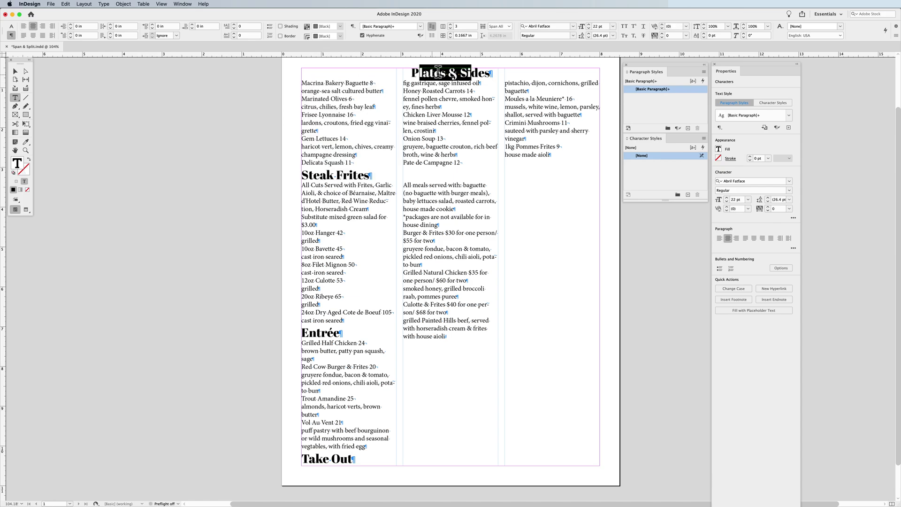
pyautogui.click(440, 73)
pyautogui.tripleClick(359, 171)
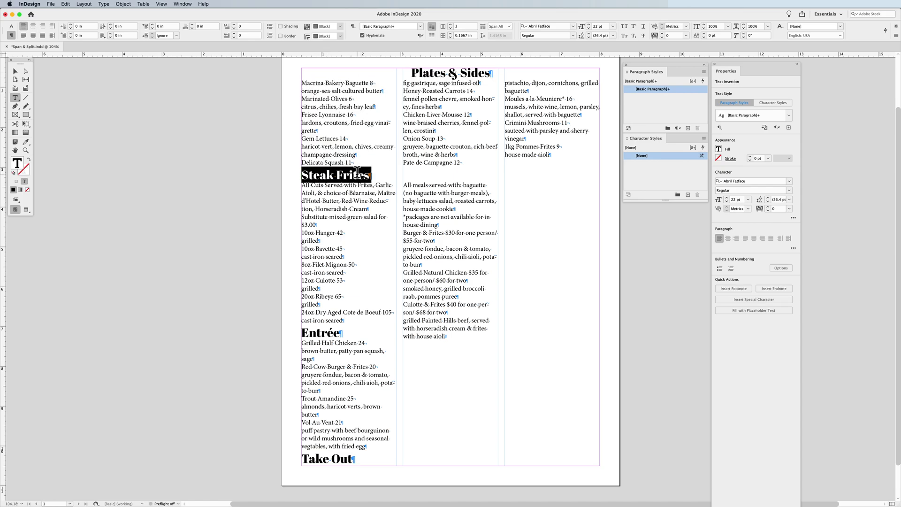
pyautogui.click(33, 26)
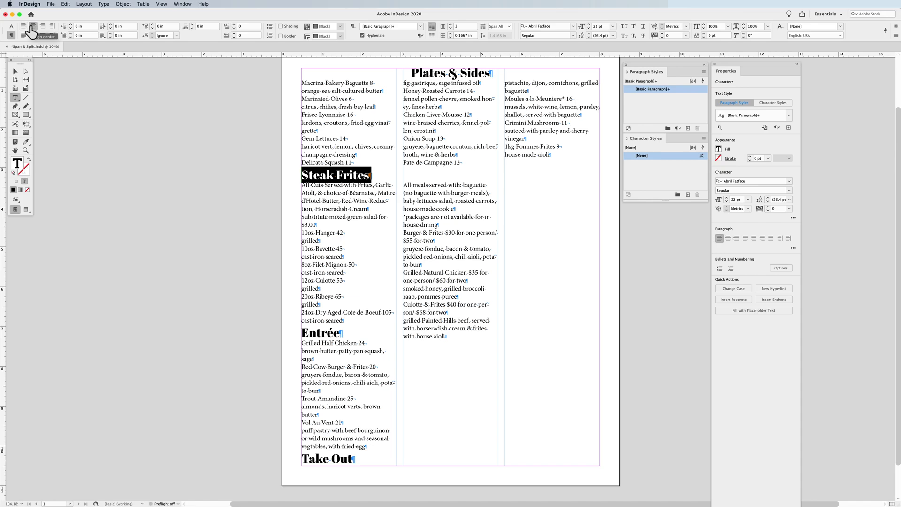
pyautogui.moveTo(324, 90); pyautogui.dragTo(543, 151)
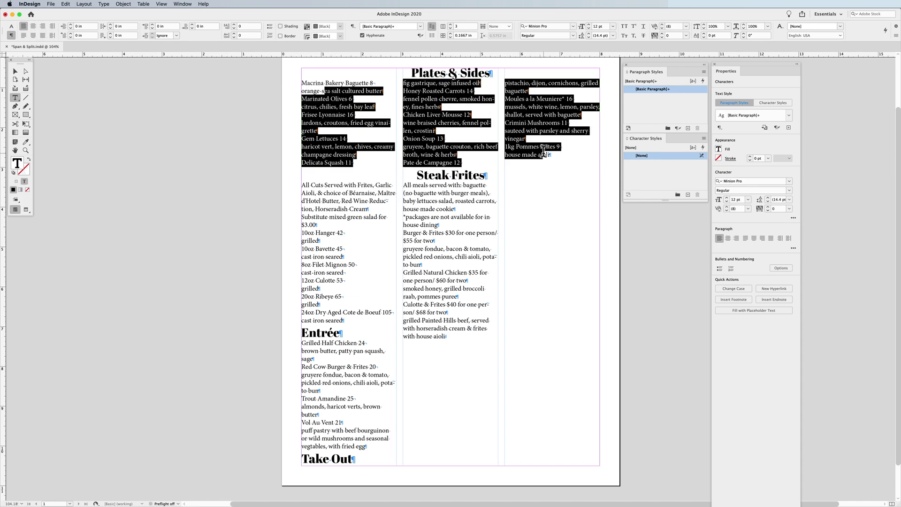
pyautogui.tripleClick(413, 176)
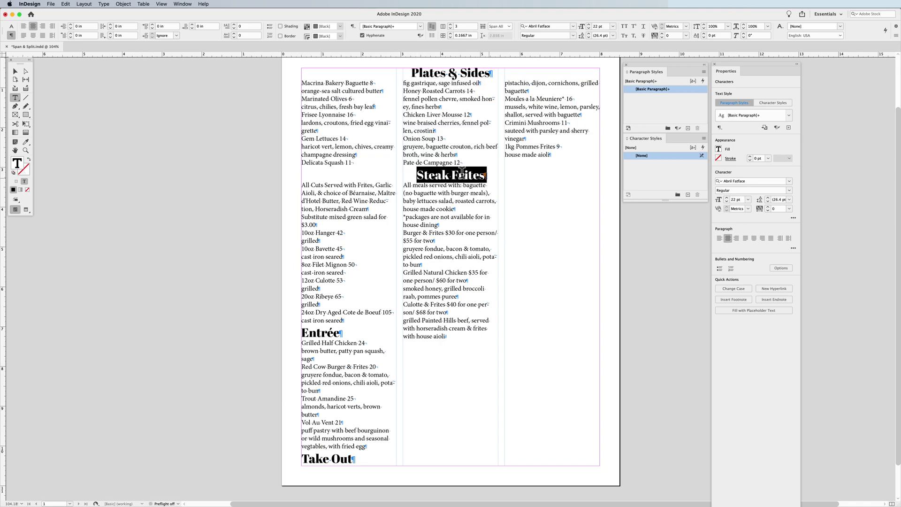
pyautogui.click(464, 172)
pyautogui.tripleClick(464, 172)
pyautogui.click(464, 171)
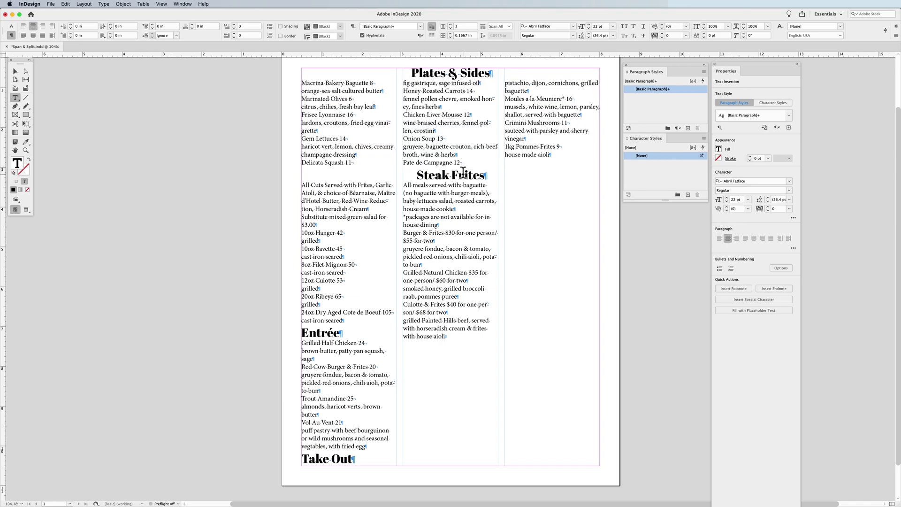
# - Make the "Entrée" heading span all columns of the frame
pyautogui.doubleClick(328, 332)
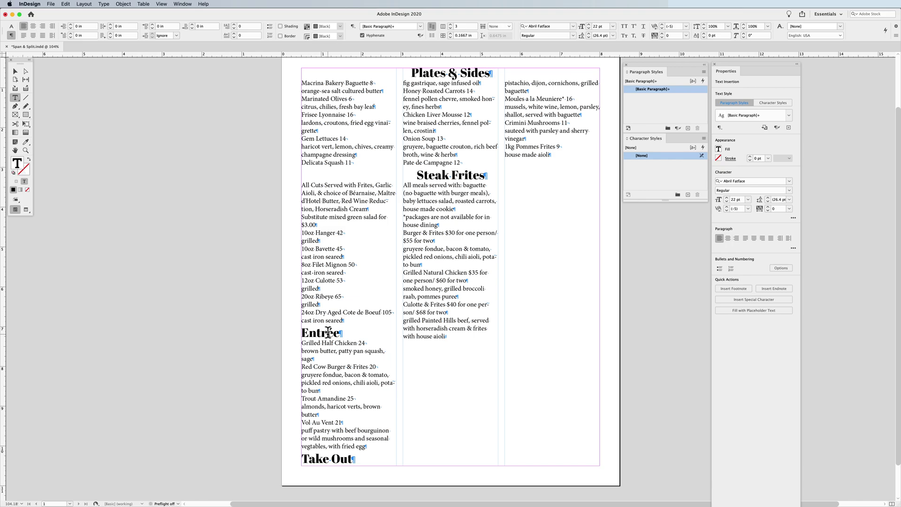
pyautogui.click(500, 27)
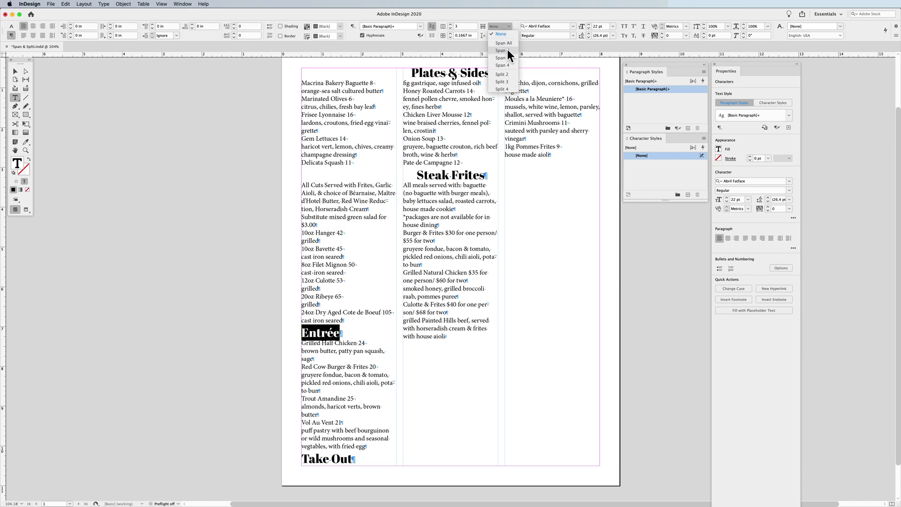
pyautogui.click(506, 42)
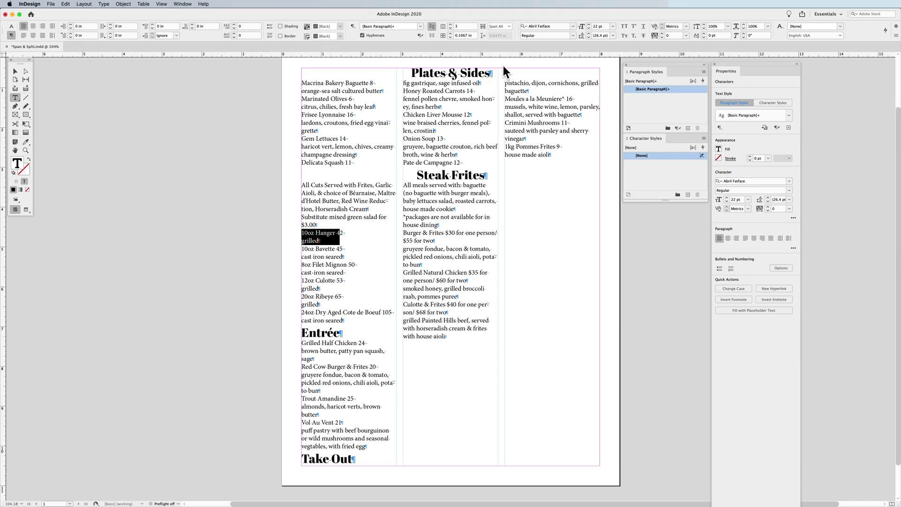
# - Make the "Take Out" heading span all columns, and center both the "Take Out" and "Entrée" headings
pyautogui.tripleClick(328, 367)
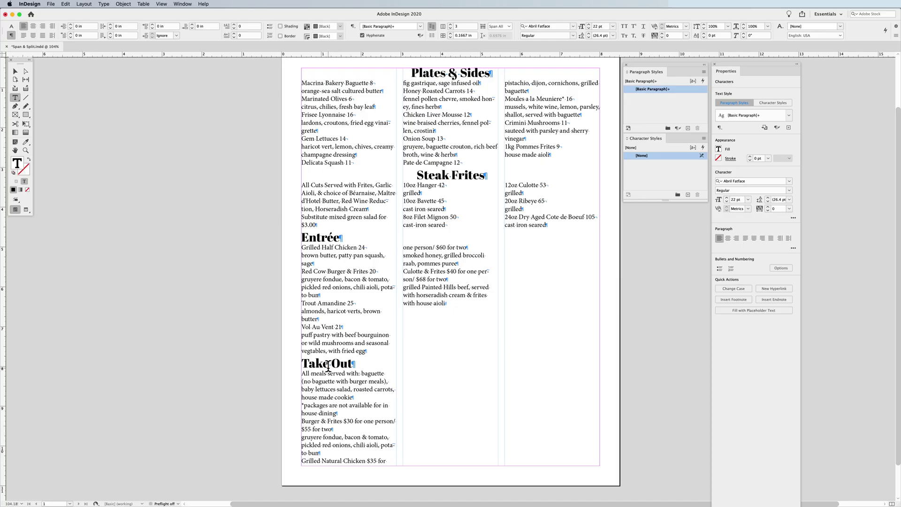
pyautogui.click(506, 26)
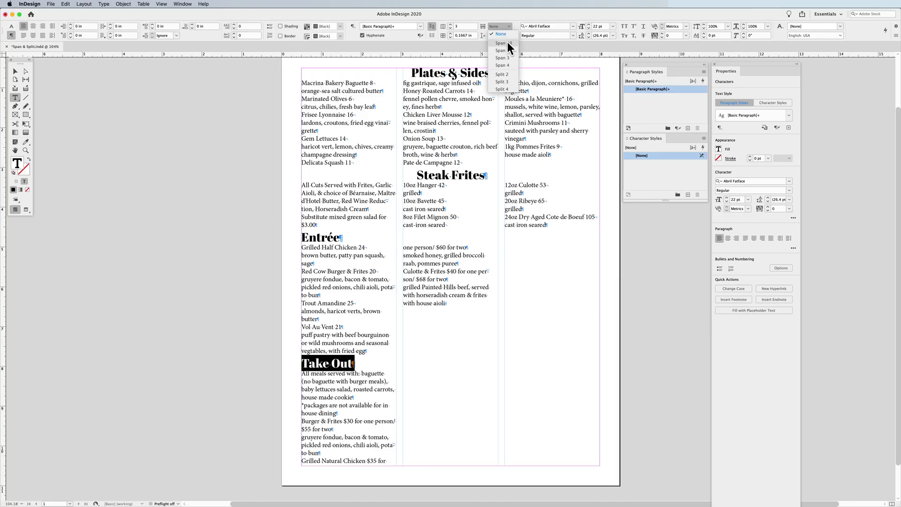
pyautogui.click(508, 42)
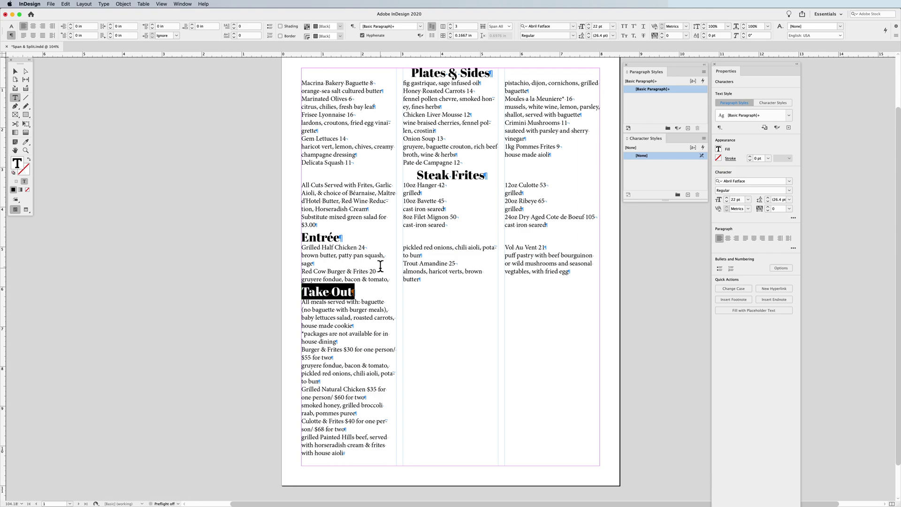
pyautogui.press('super+shift+c')
pyautogui.click(316, 238)
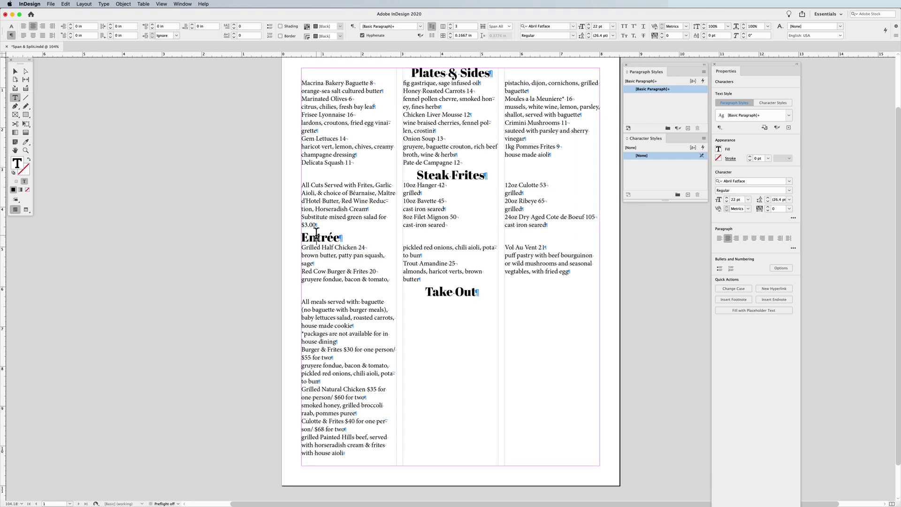
pyautogui.press('super+shift+z')
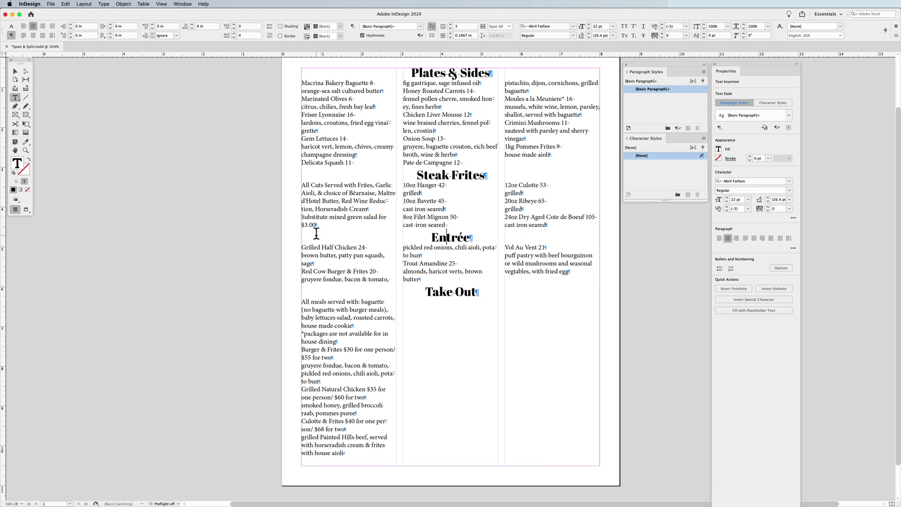
# - Shorten the menu's text frame from its bottom edge to about 7.26 in high so the "Take Out" text fills all three columns
pyautogui.moveTo(353, 325); pyautogui.dragTo(363, 434)
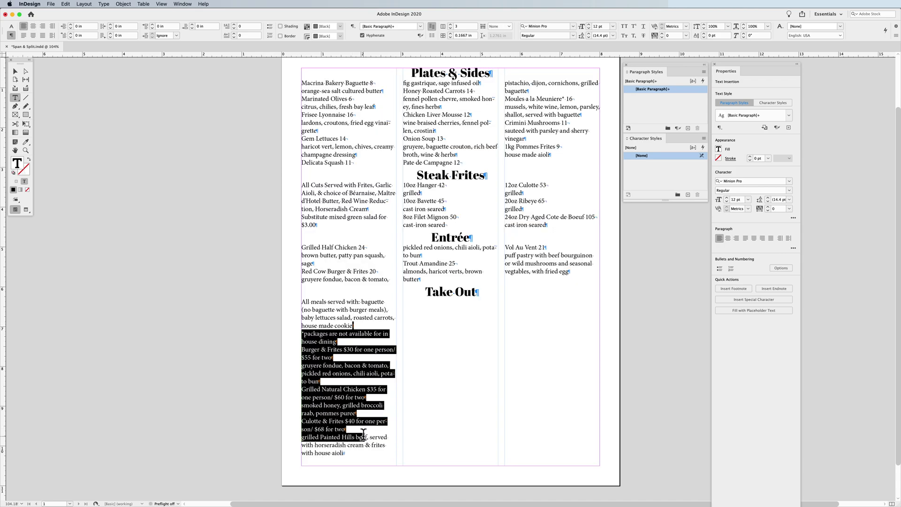
pyautogui.click(15, 71)
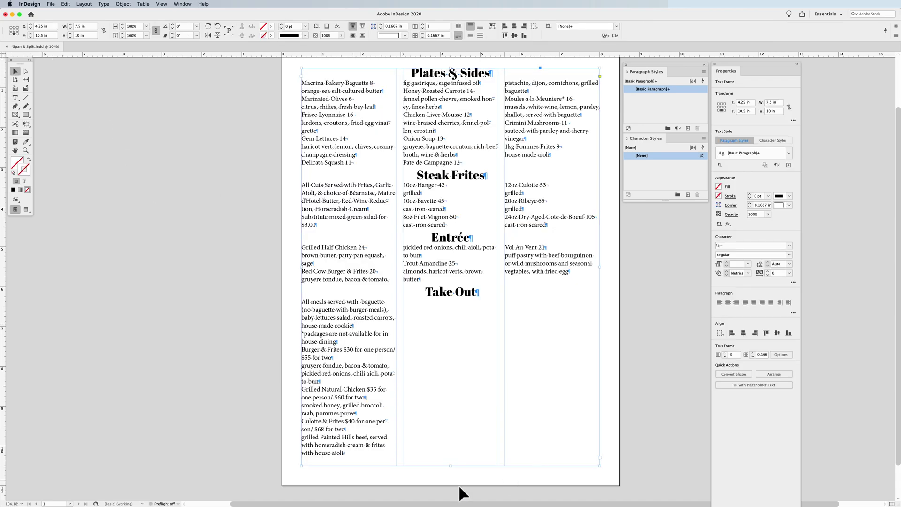
pyautogui.moveTo(450, 465); pyautogui.dragTo(459, 368)
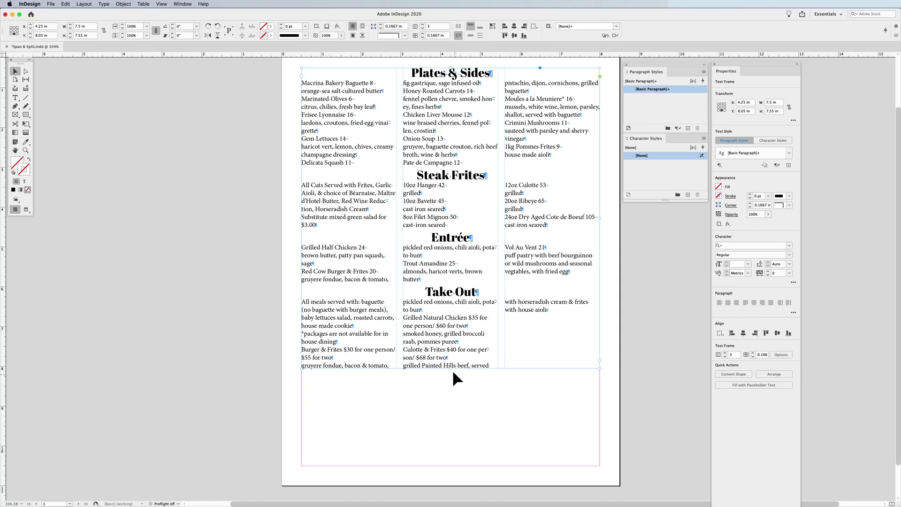
pyautogui.moveTo(451, 370); pyautogui.dragTo(452, 357)
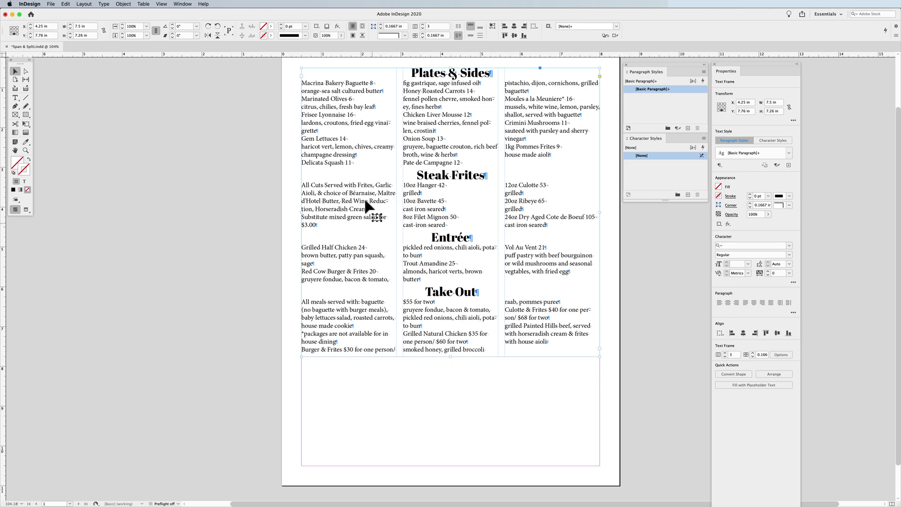
# - Format all the items under "Plates & Sides" in Acumin Pro Thin at 11 pt
pyautogui.press('t')
pyautogui.moveTo(319, 106); pyautogui.dragTo(531, 131)
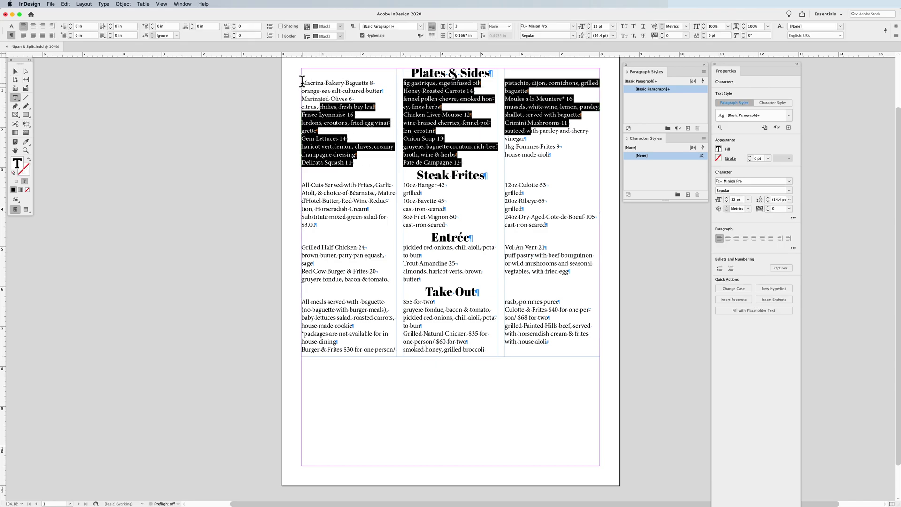
pyautogui.moveTo(303, 81); pyautogui.dragTo(552, 155)
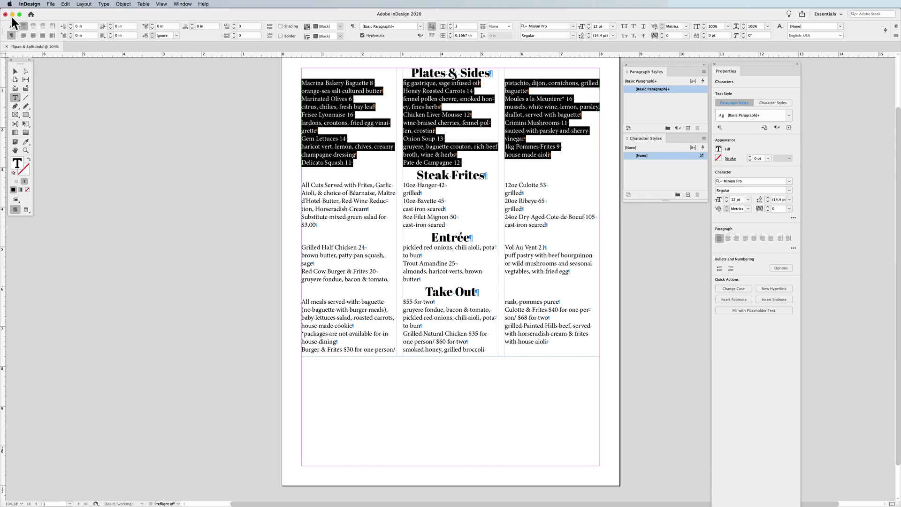
pyautogui.click(72, 27)
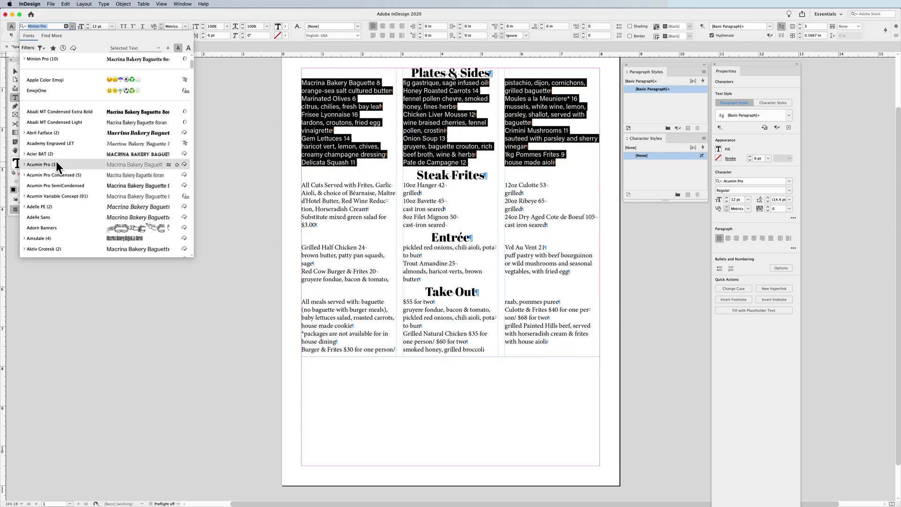
pyautogui.click(56, 165)
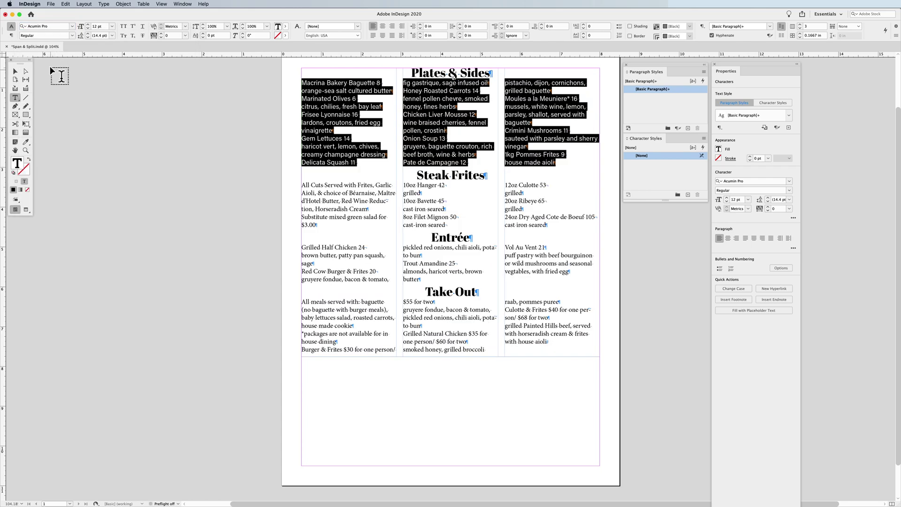
pyautogui.click(72, 35)
pyautogui.click(48, 43)
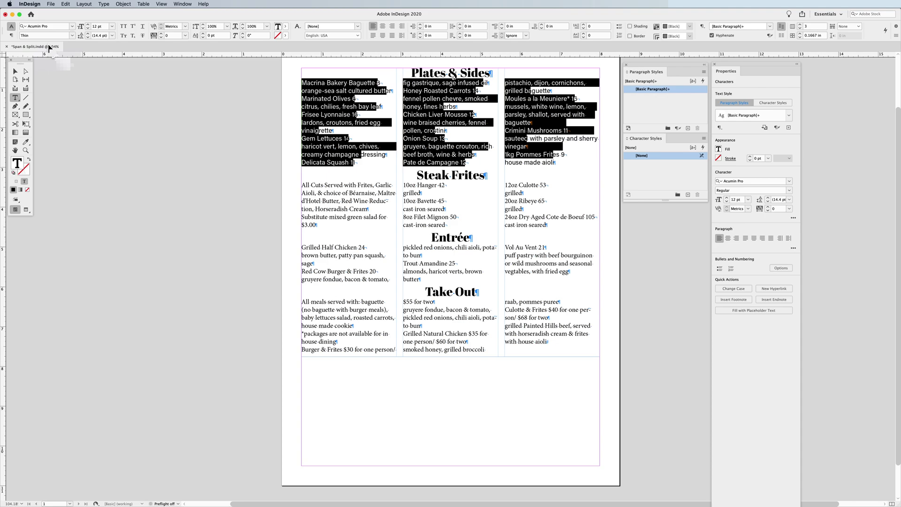
pyautogui.click(89, 28)
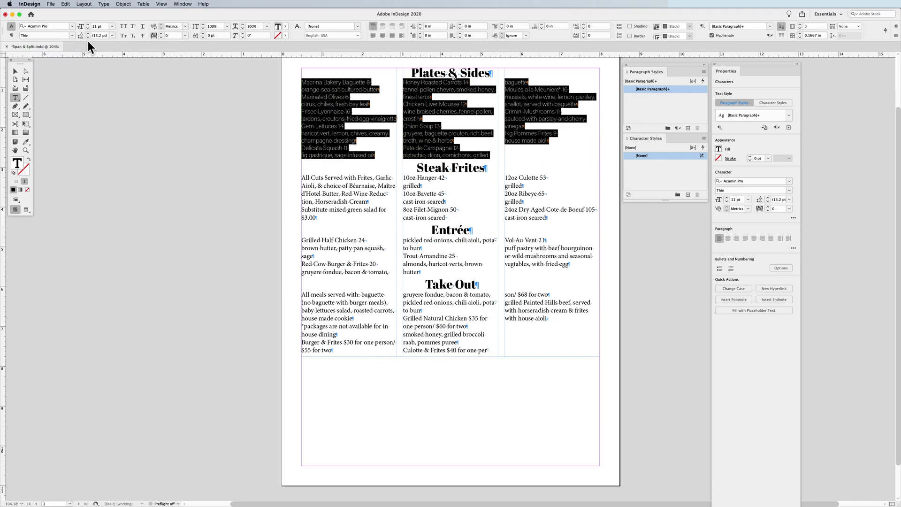
# - Set the space after each "Plates & Sides" item paragraph to 0.125 in
pyautogui.click(12, 35)
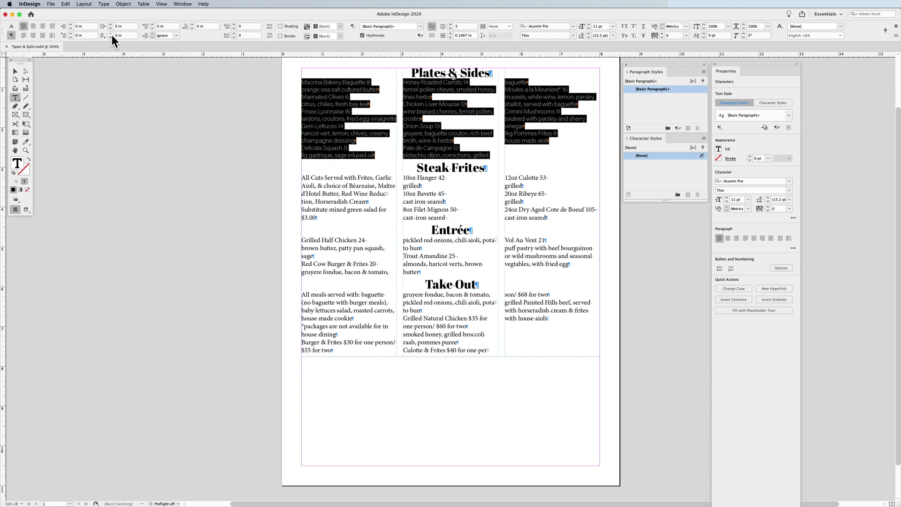
pyautogui.click(192, 24)
pyautogui.click(192, 25)
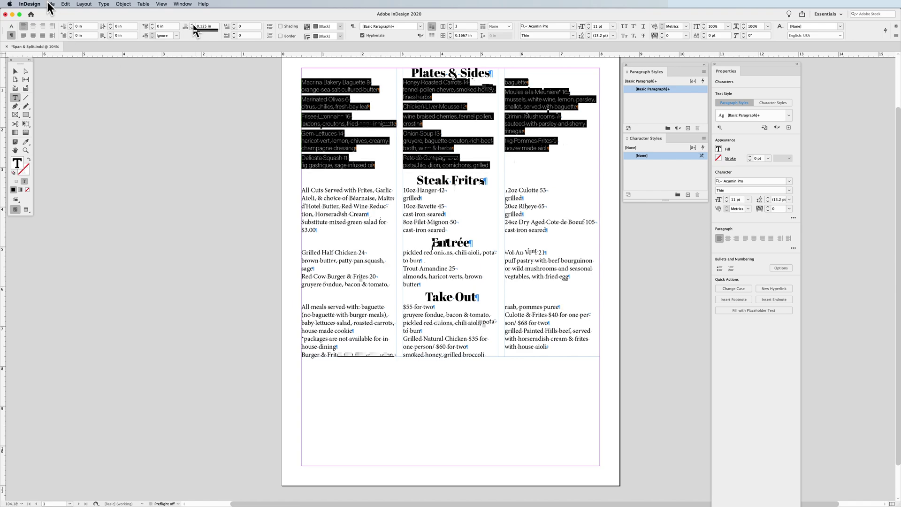
pyautogui.click(11, 27)
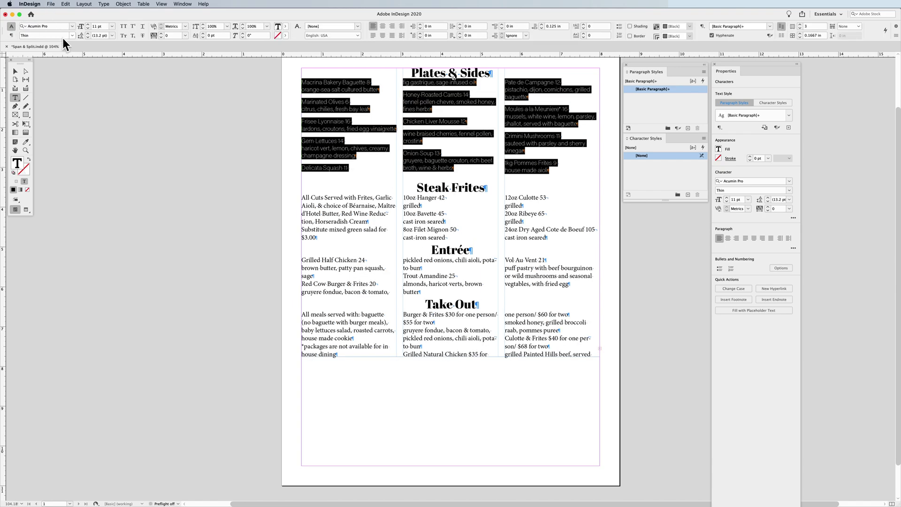
# - Create a paragraph style named "Menu Copy" from the selected items, keeping its paragraph layout at Single Column
pyautogui.click(703, 71)
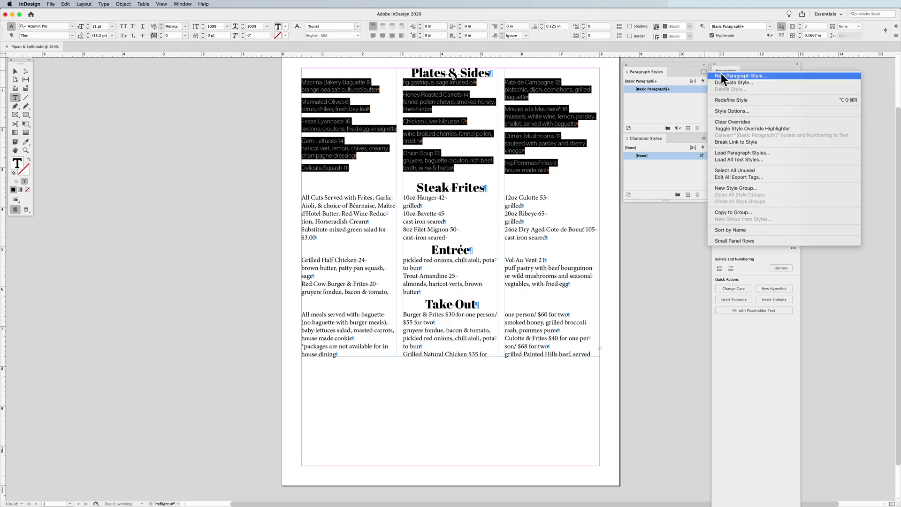
pyautogui.click(721, 77)
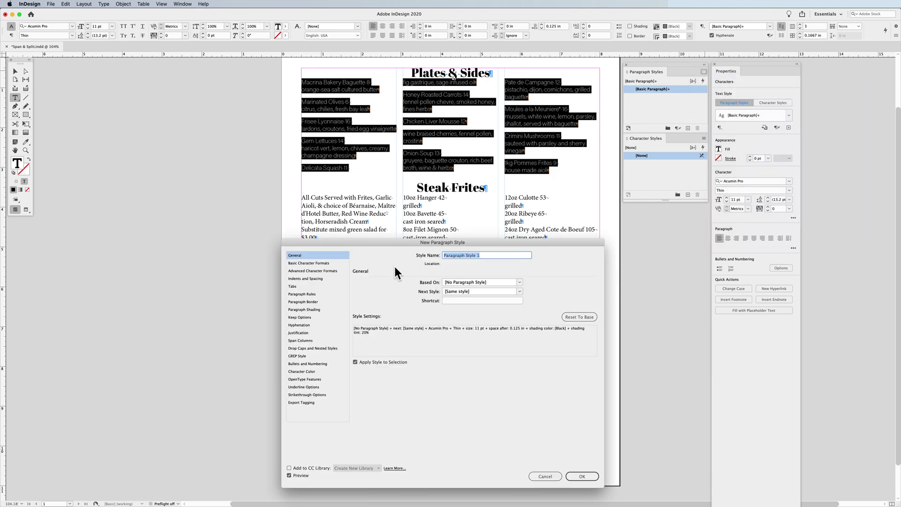
pyautogui.write('Menu Copy')
pyautogui.click(301, 338)
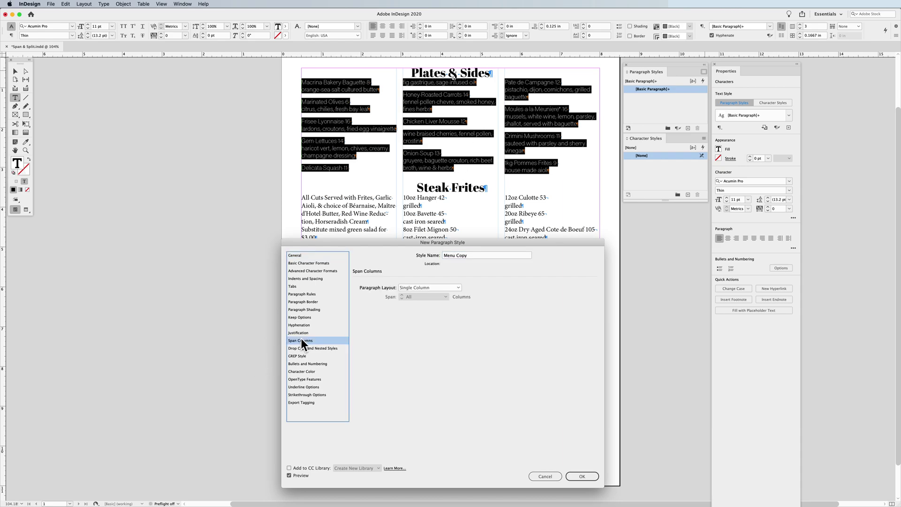
pyautogui.click(425, 288)
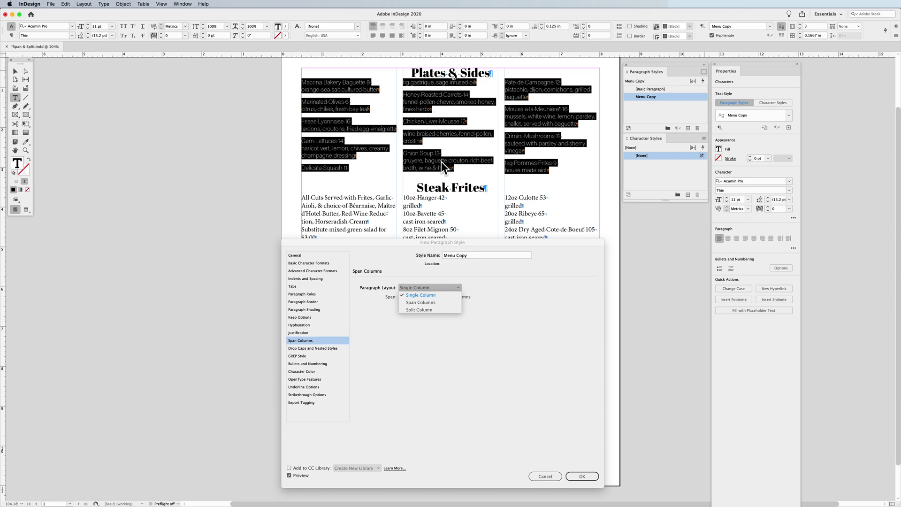
pyautogui.click(430, 286)
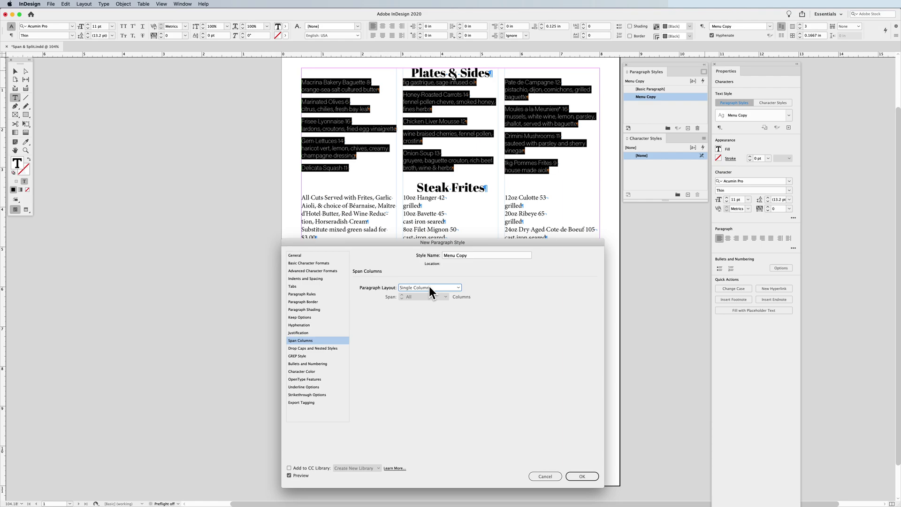
pyautogui.click(595, 477)
# - Apply the "Menu Copy" paragraph style to all the text under the "Steak Frites" heading
pyautogui.moveTo(300, 197); pyautogui.dragTo(547, 238)
pyautogui.click(663, 96)
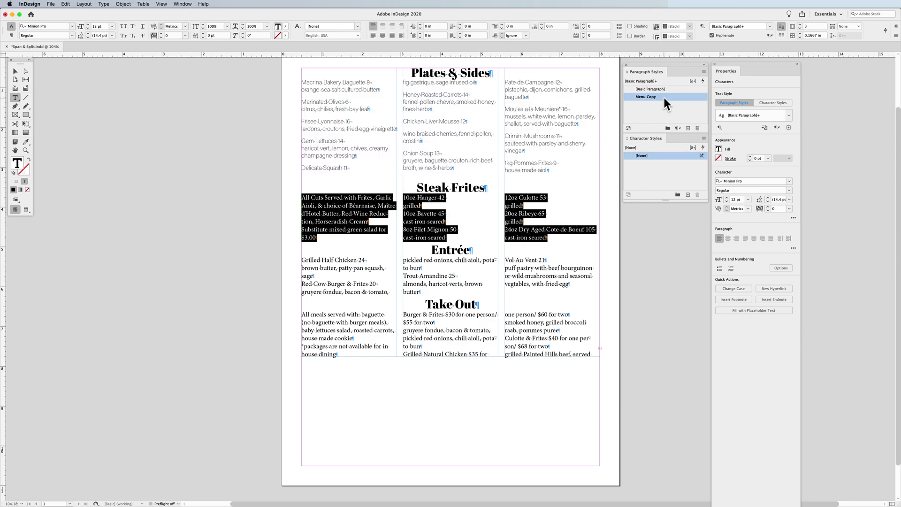
# - Apply the "Menu Copy" paragraph style to all the item text under the "Entrée" heading
pyautogui.moveTo(302, 271); pyautogui.dragTo(570, 297)
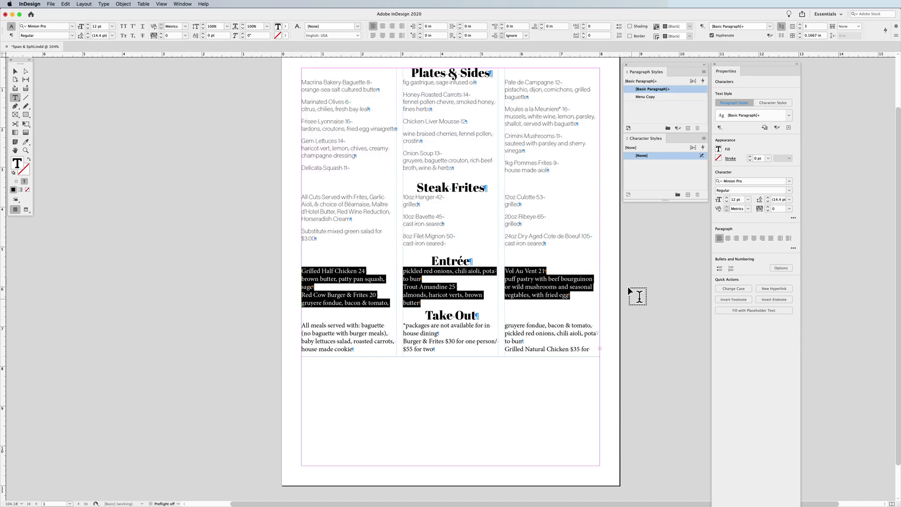
pyautogui.click(671, 97)
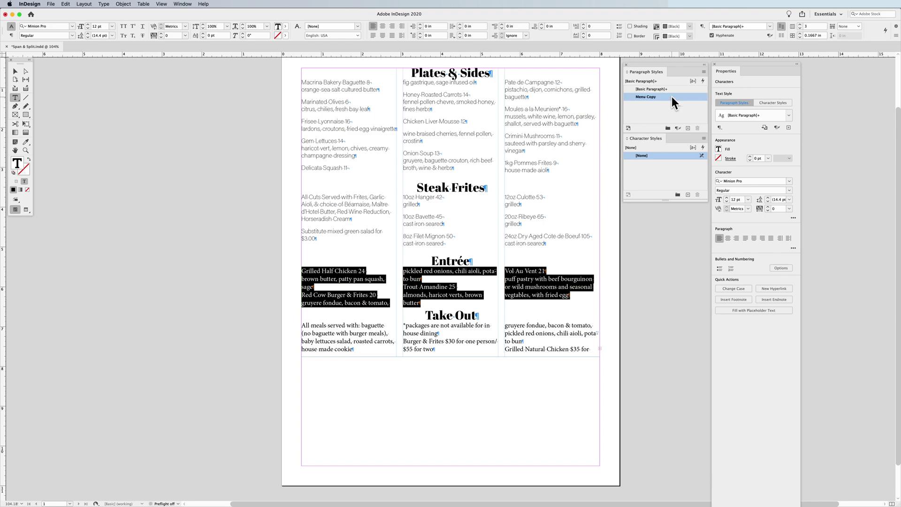
# - Set the space after the "Plates & Sides" heading paragraph to 0.1875 in
pyautogui.tripleClick(467, 72)
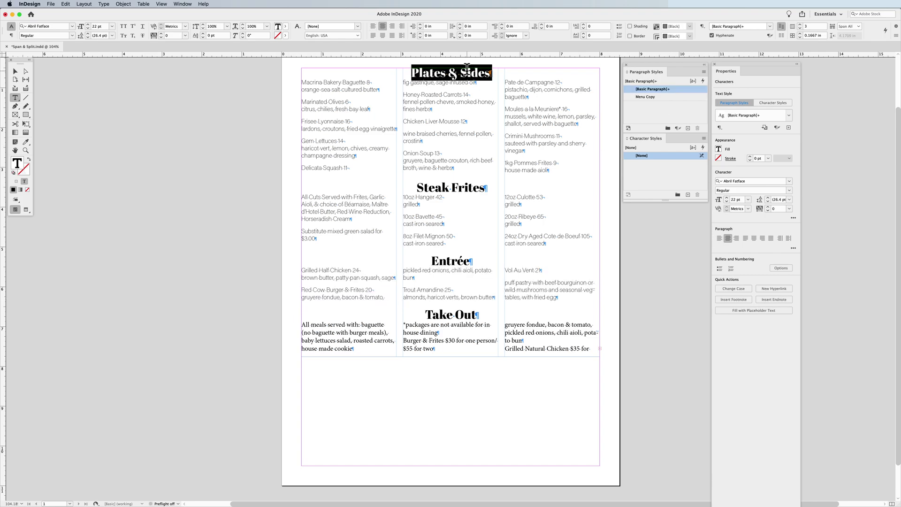
pyautogui.click(11, 36)
pyautogui.click(192, 24)
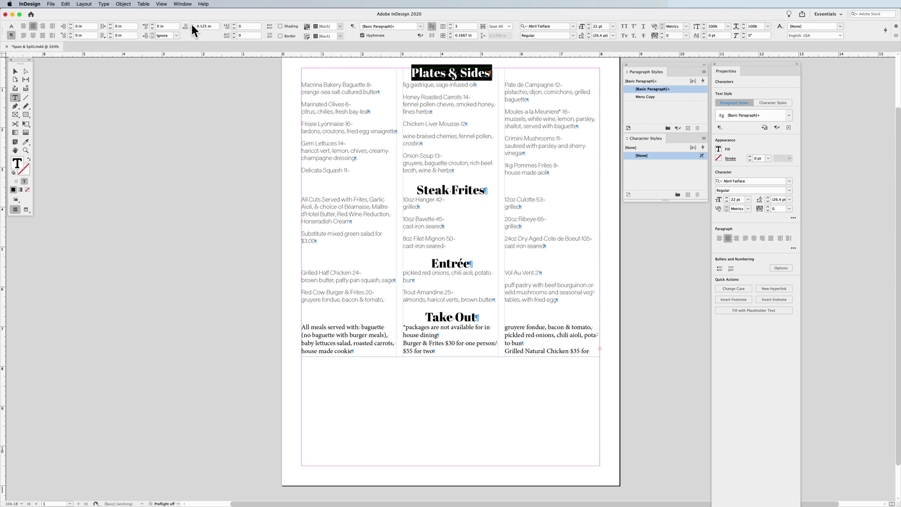
pyautogui.click(192, 24)
pyautogui.click(192, 24)
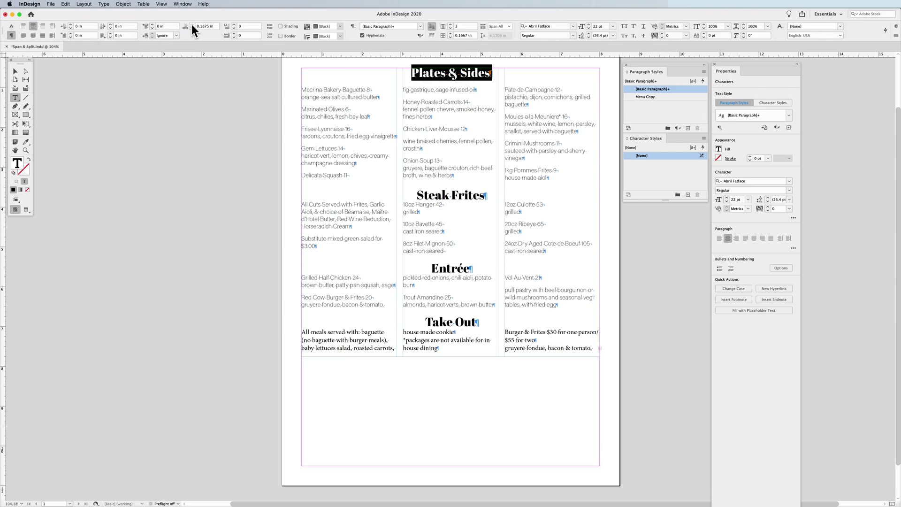
# - Create a paragraph style named "Header" from the "Plates & Sides" heading, keeping its paragraph layout at Span Columns across all columns
pyautogui.click(703, 72)
pyautogui.click(720, 77)
pyautogui.write('Header')
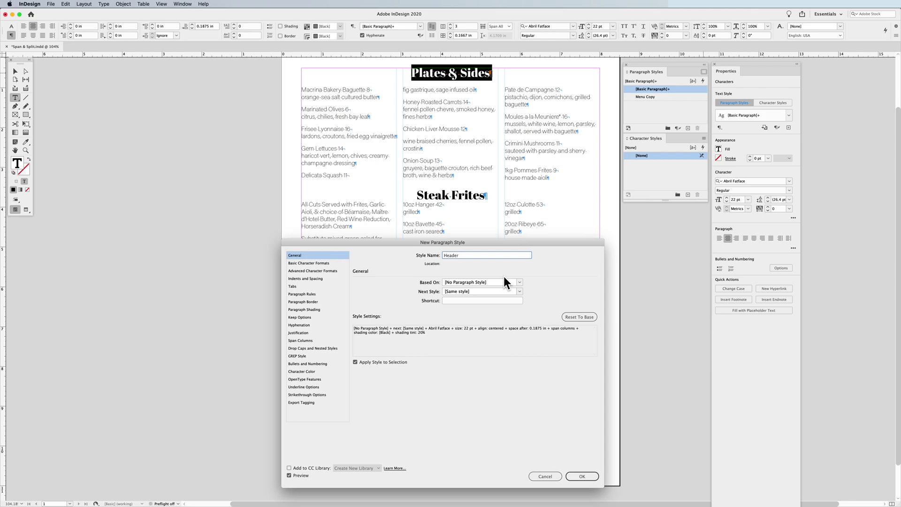
pyautogui.click(311, 340)
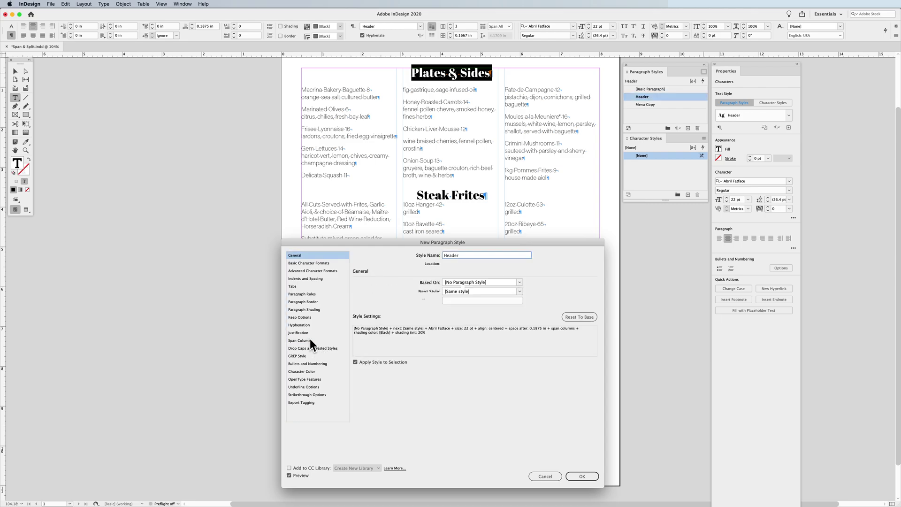
pyautogui.moveTo(371, 242); pyautogui.dragTo(372, 265)
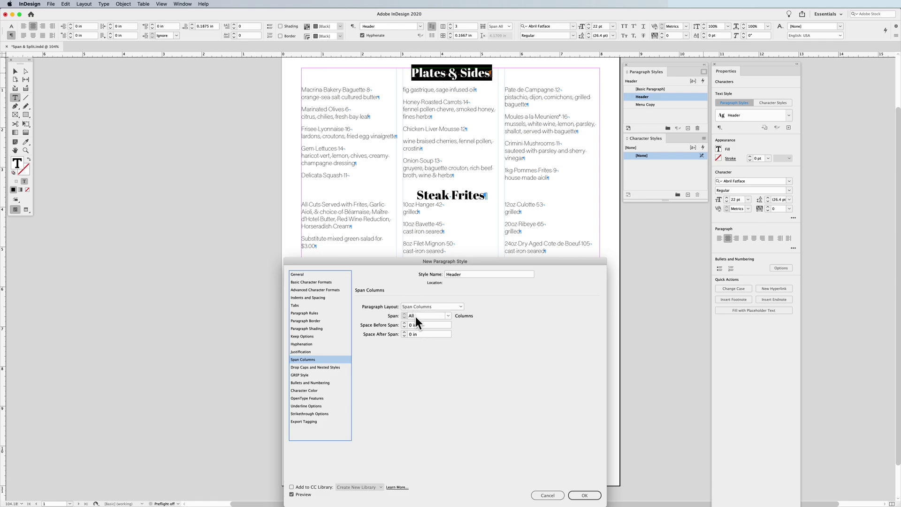
pyautogui.click(584, 495)
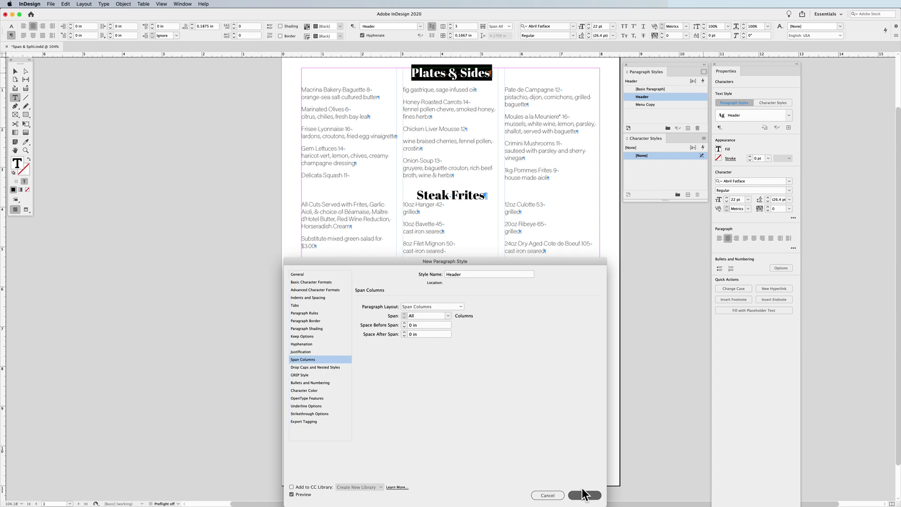
# - Apply the "Header" paragraph style to the "Steak Frites", "Entrée" and "Take Out" headings
pyautogui.moveTo(468, 195); pyautogui.dragTo(442, 195)
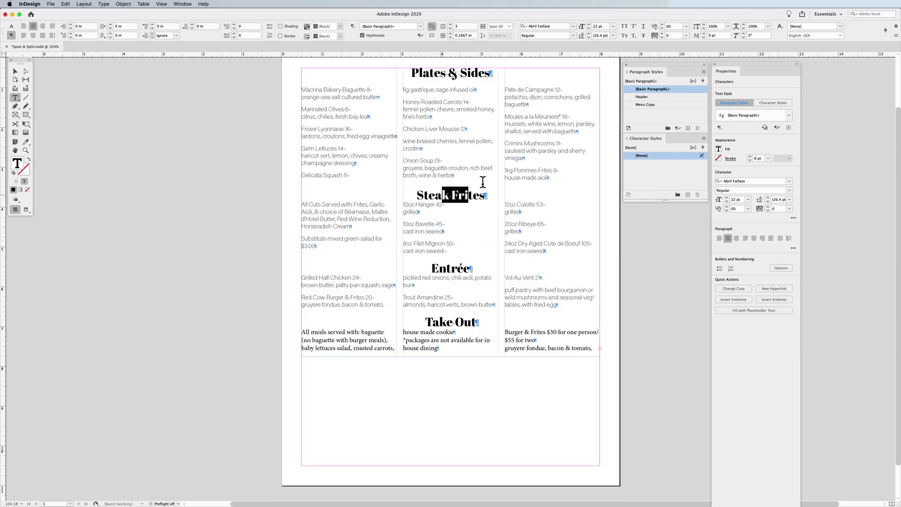
pyautogui.click(658, 97)
pyautogui.click(452, 276)
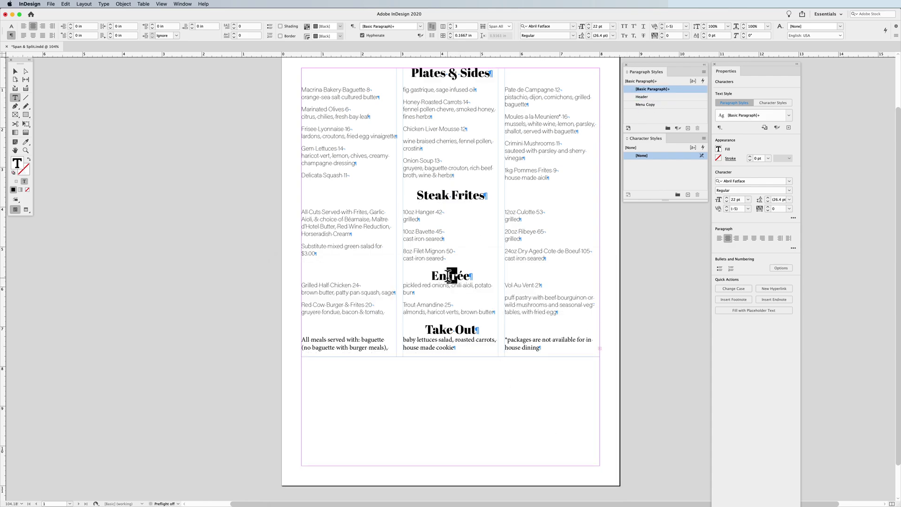
pyautogui.click(670, 97)
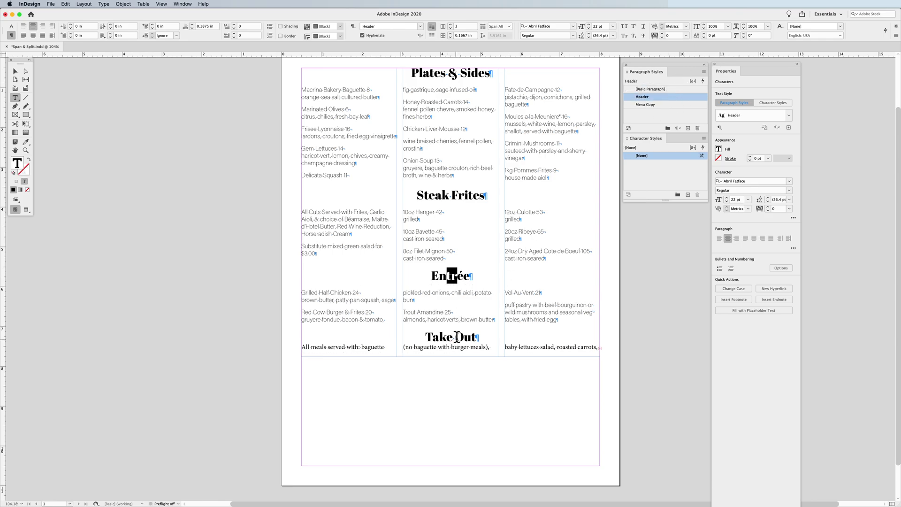
pyautogui.moveTo(457, 337); pyautogui.dragTo(447, 337)
pyautogui.click(658, 97)
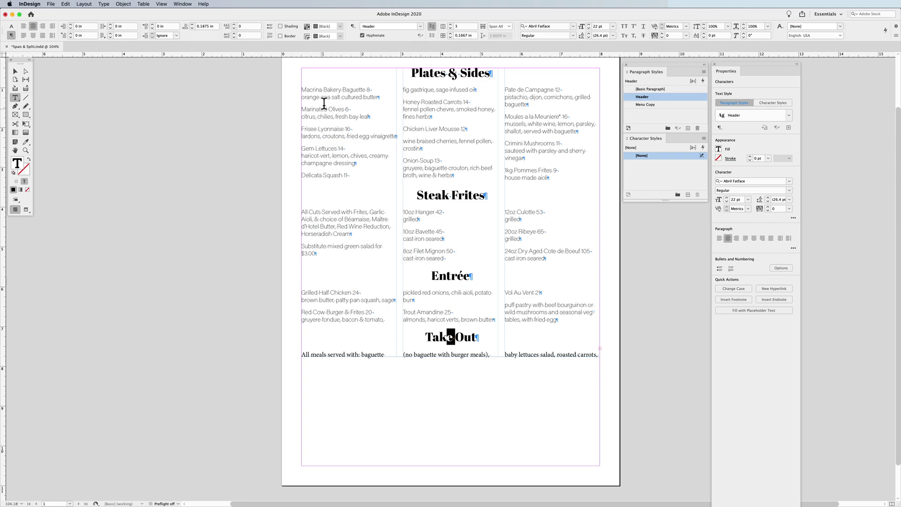
# - Examine the column layout of the "Plates & Sides" items against the spanning "Steak Frites" heading
pyautogui.moveTo(324, 97); pyautogui.dragTo(558, 177)
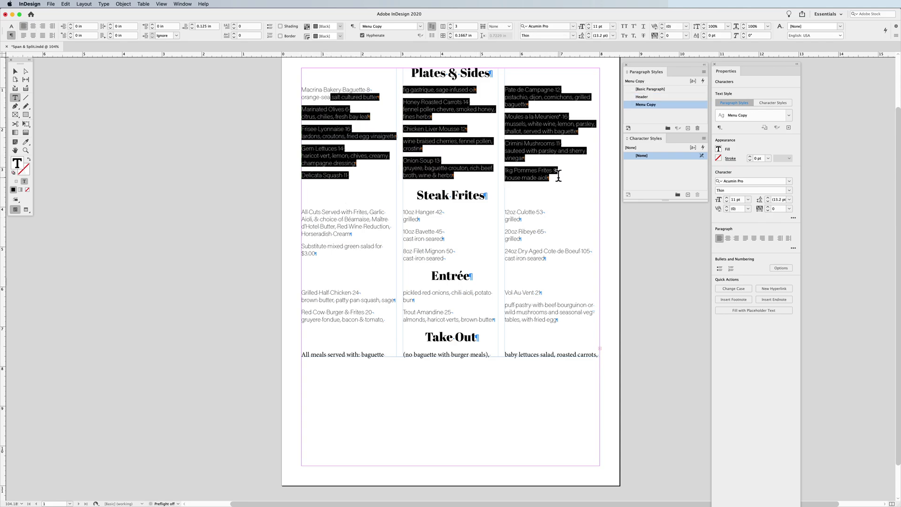
pyautogui.click(357, 121)
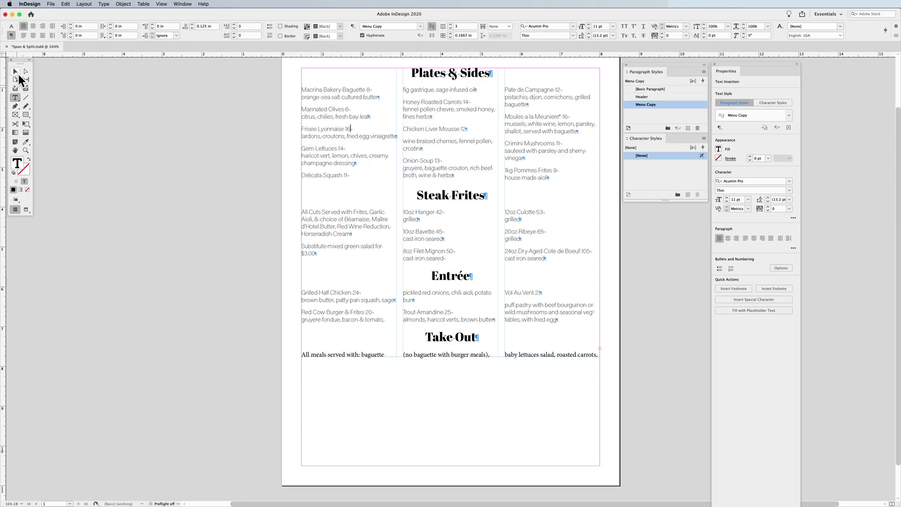
pyautogui.press('Escape')
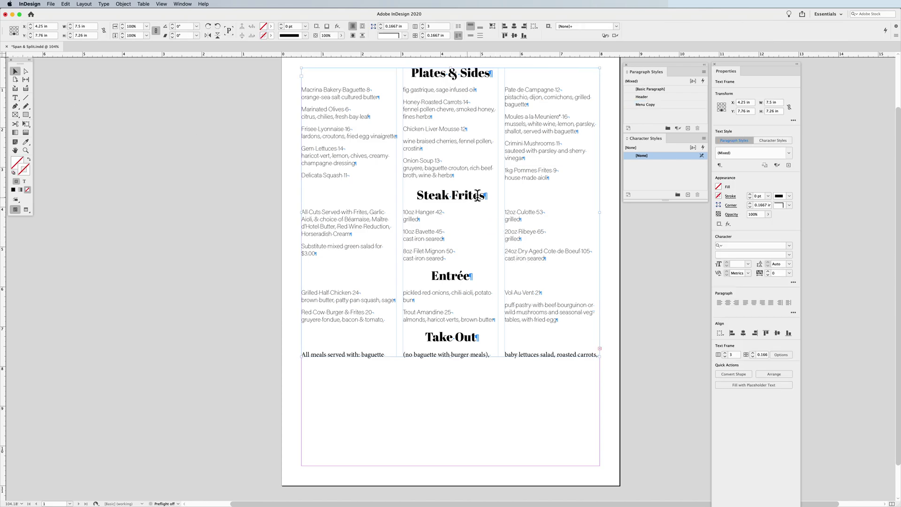
pyautogui.doubleClick(479, 196)
pyautogui.moveTo(479, 195); pyautogui.dragTo(425, 196)
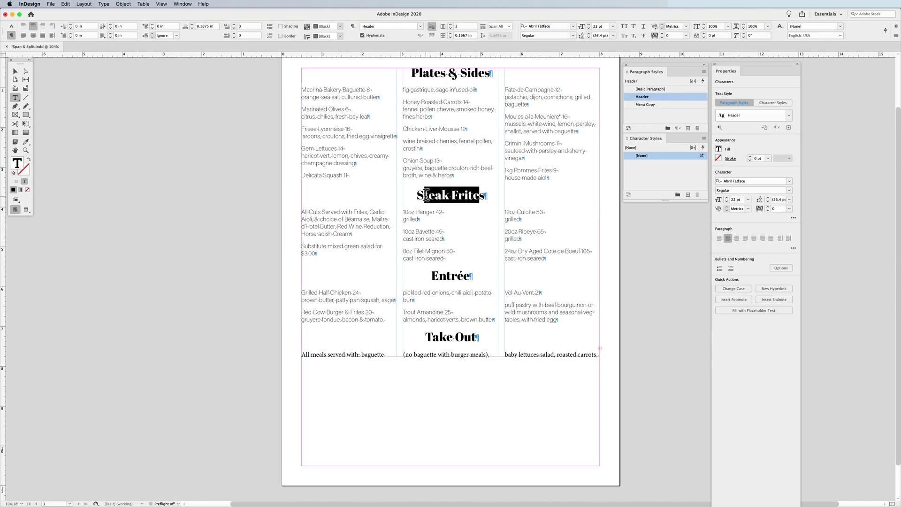
pyautogui.click(351, 126)
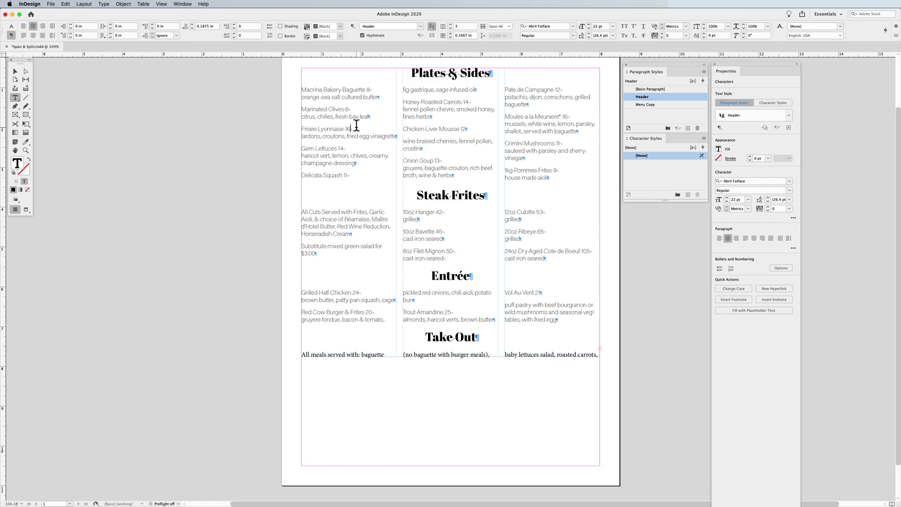
pyautogui.moveTo(327, 97); pyautogui.dragTo(547, 176)
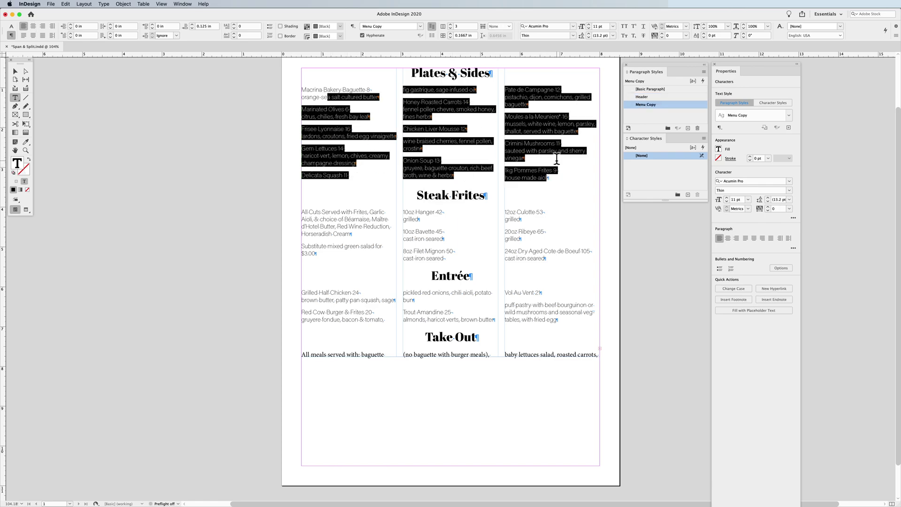
pyautogui.click(463, 157)
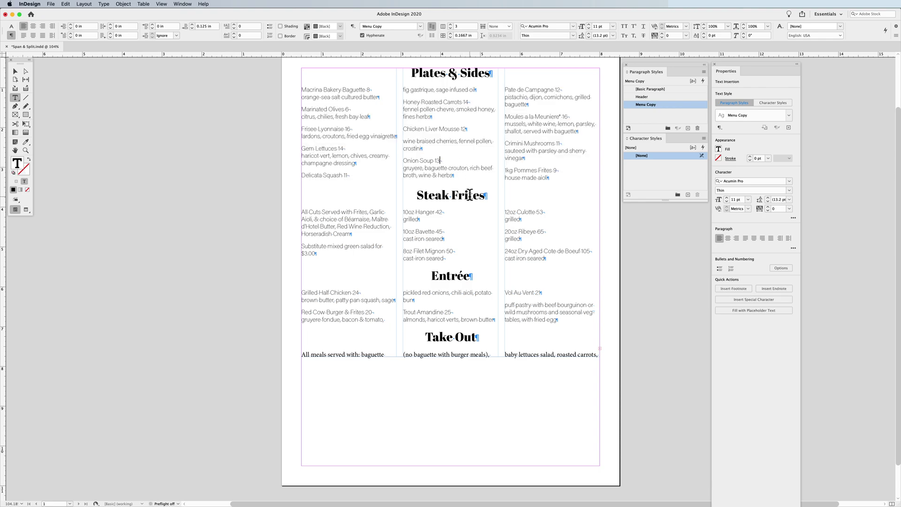
pyautogui.moveTo(468, 194); pyautogui.dragTo(426, 194)
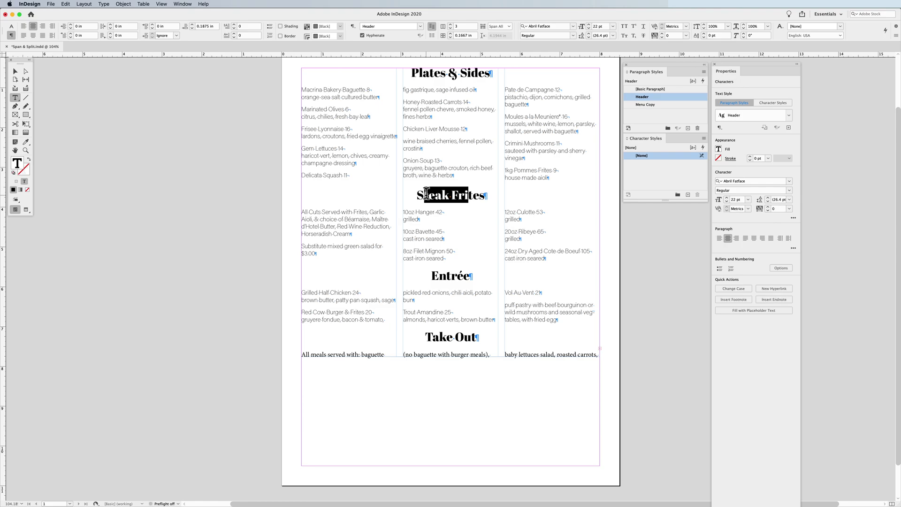
# - Undo all the menu formatting back to the original single-column text frame without custom paragraph styles
pyautogui.click(21, 73)
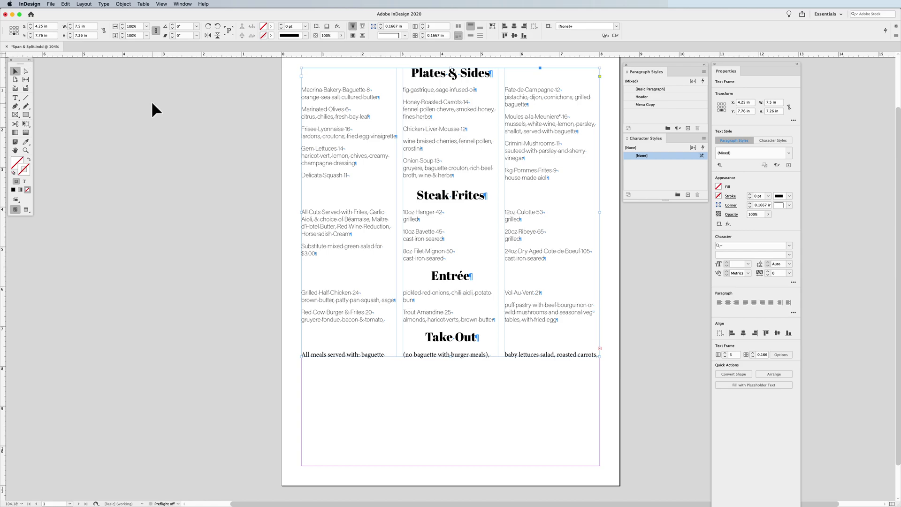
pyautogui.hotkey('ctrl', 'z')
pyautogui.hotkey('ctrl', 'z')
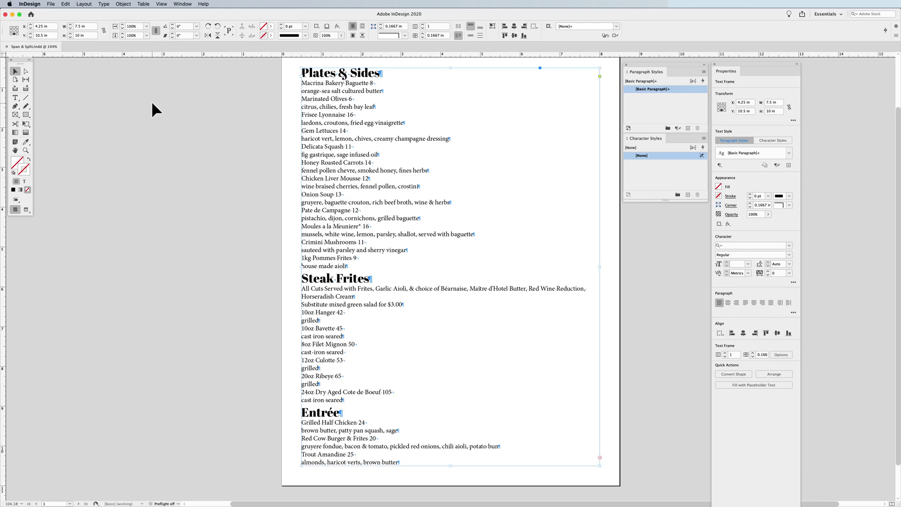
# - Center the "Plates & Sides" heading in the single-column text frame
pyautogui.doubleClick(303, 73)
pyautogui.moveTo(303, 73); pyautogui.dragTo(381, 73)
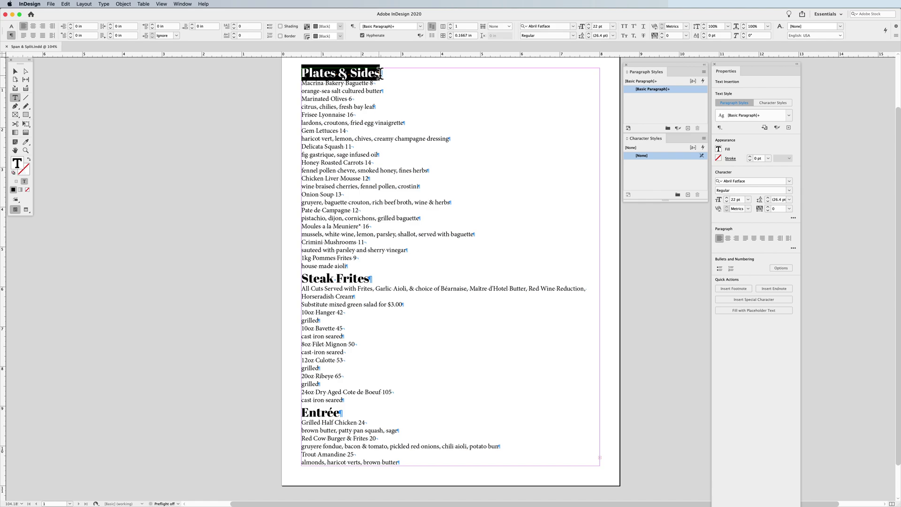
pyautogui.click(33, 26)
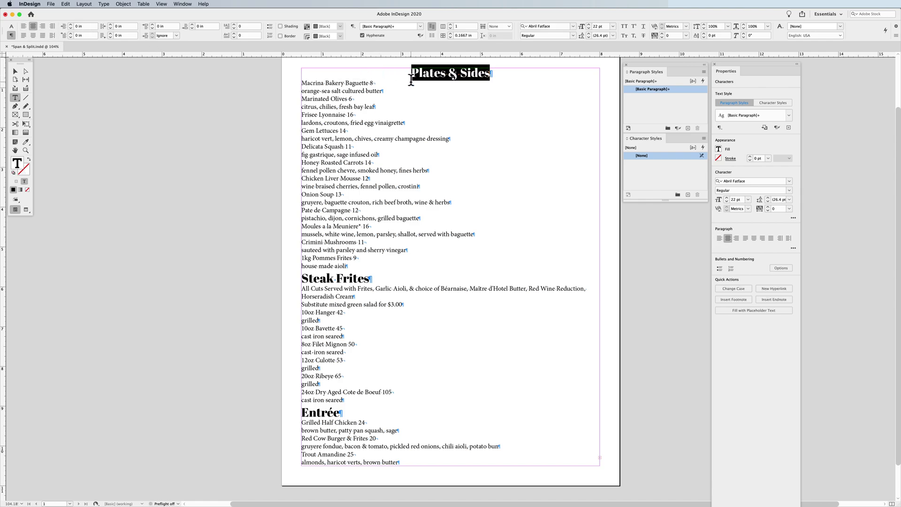
# - Split all the item paragraphs under "Plates & Sides" into three columns with the Split 3 option
pyautogui.moveTo(301, 80); pyautogui.dragTo(382, 263)
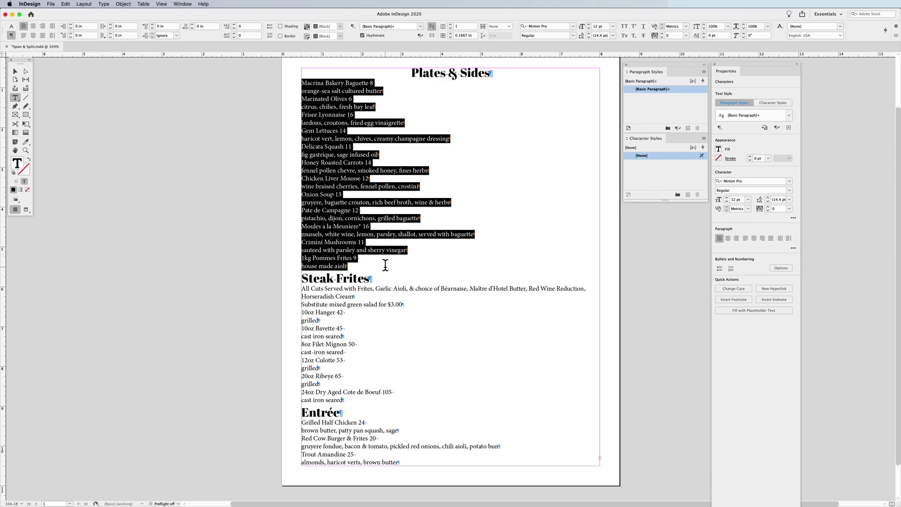
pyautogui.click(499, 27)
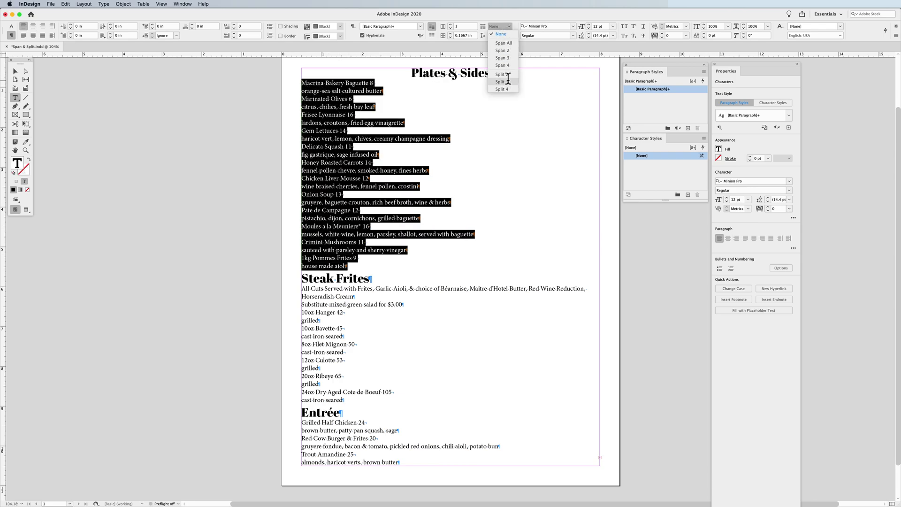
pyautogui.click(508, 81)
pyautogui.click(507, 26)
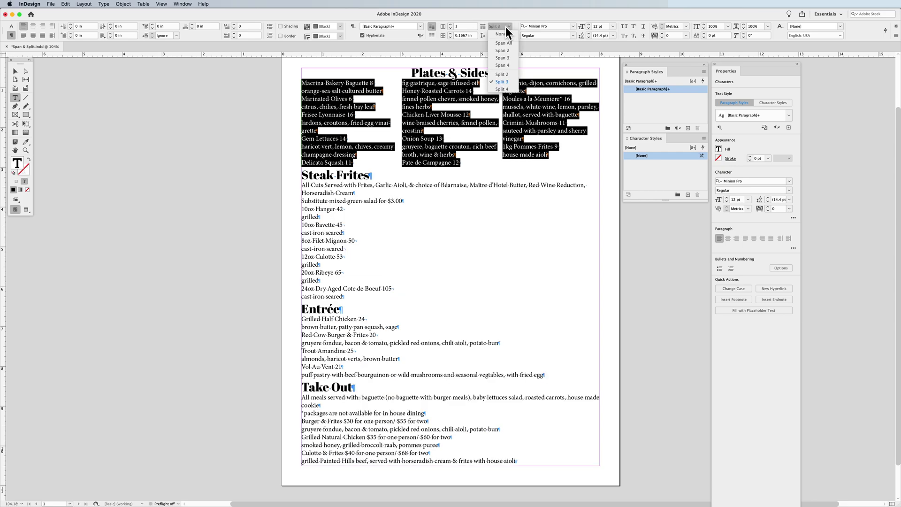
pyautogui.click(510, 83)
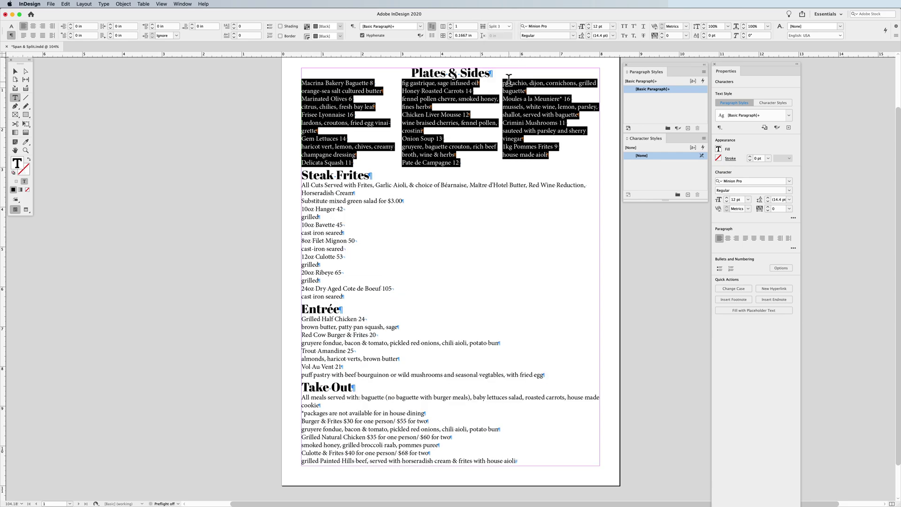
# - Format the split items under "Plates & Sides" in Acumin Pro Thin at 11 pt
pyautogui.click(11, 27)
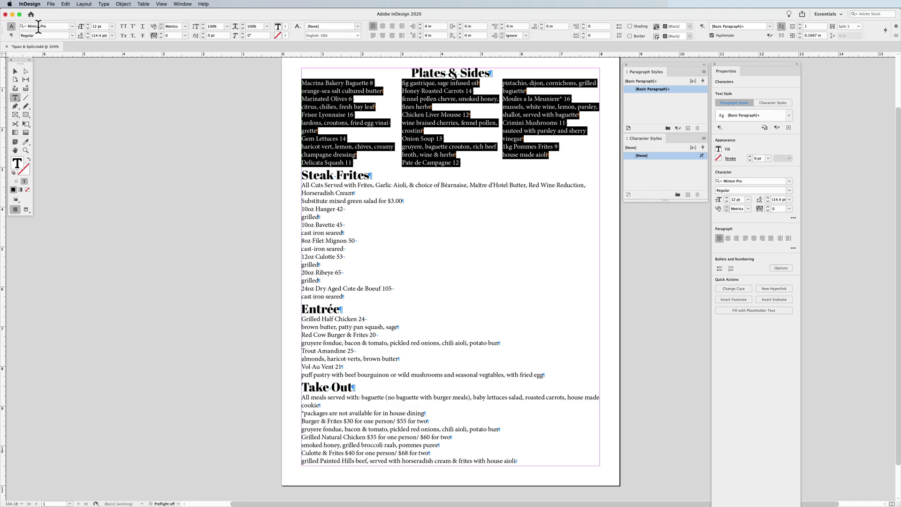
pyautogui.click(73, 27)
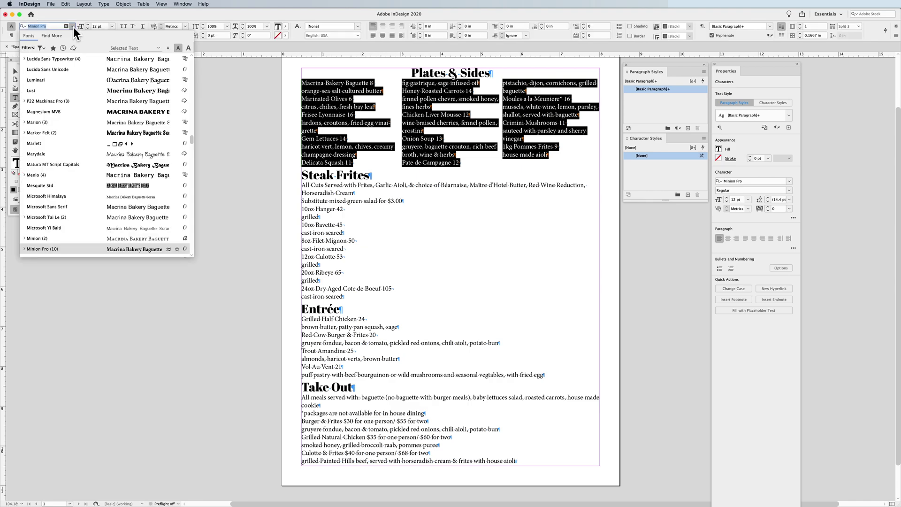
pyautogui.scroll(10, 81, 100)
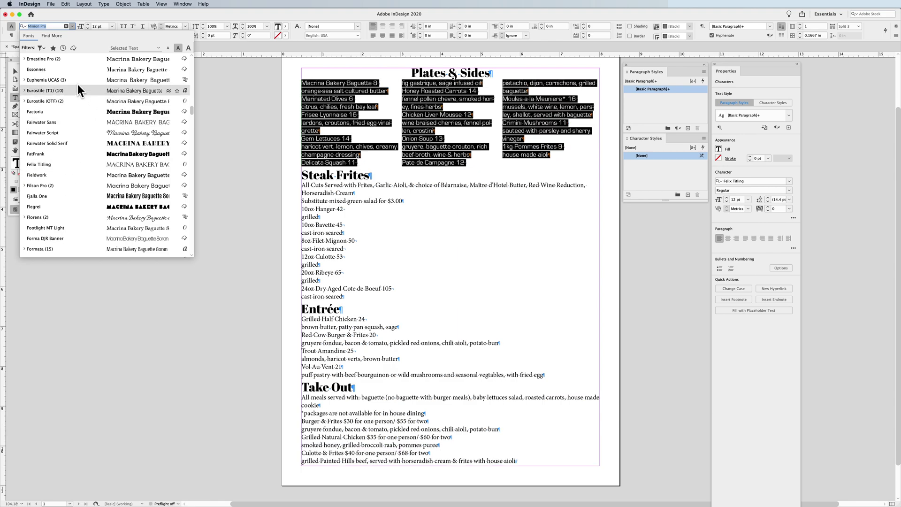
pyautogui.scroll(15, 108, 85)
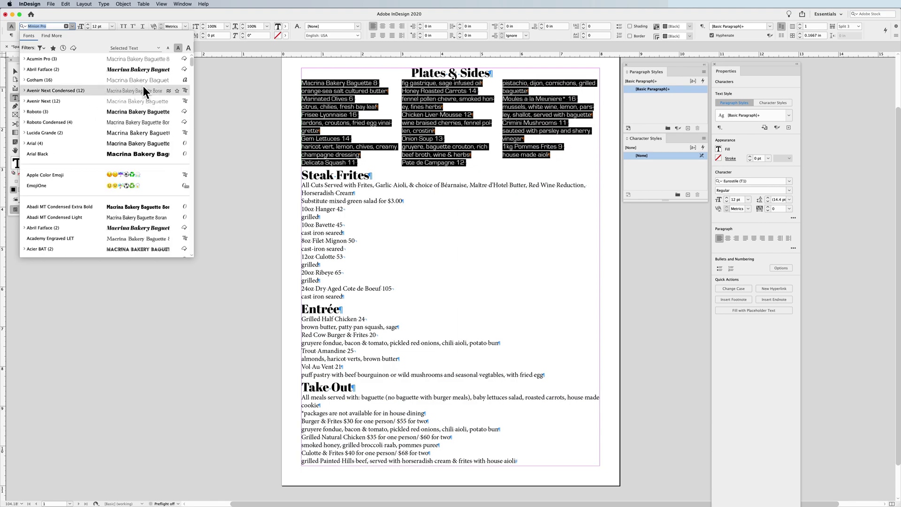
pyautogui.click(60, 59)
pyautogui.click(70, 34)
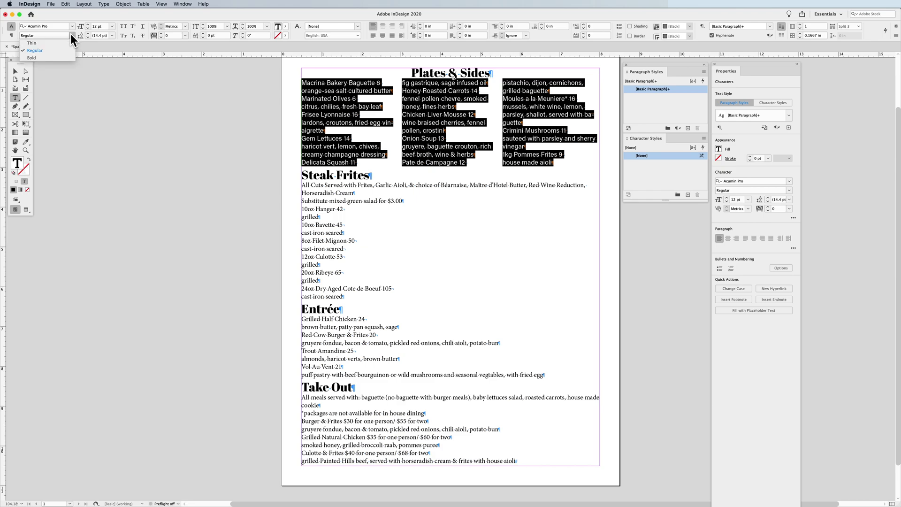
pyautogui.click(52, 42)
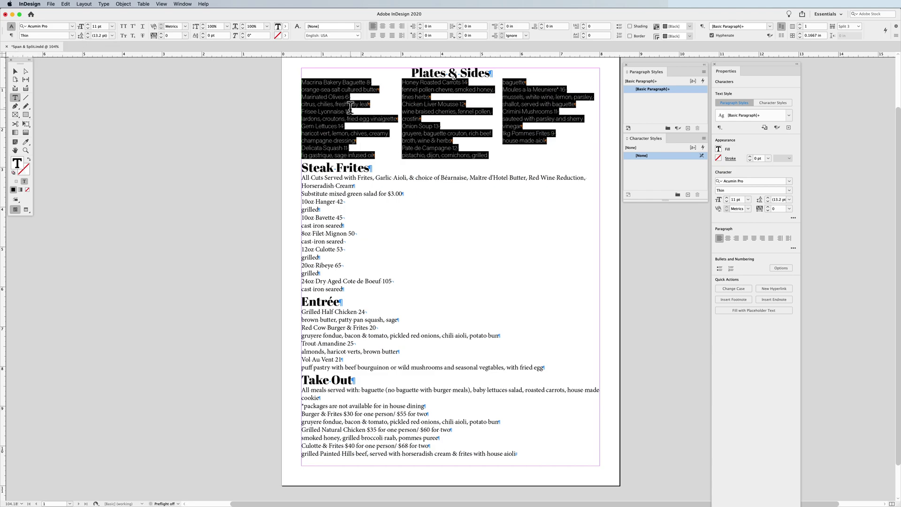
# - Set the space after each item paragraph under "Plates & Sides" to 0.125 in
pyautogui.click(15, 35)
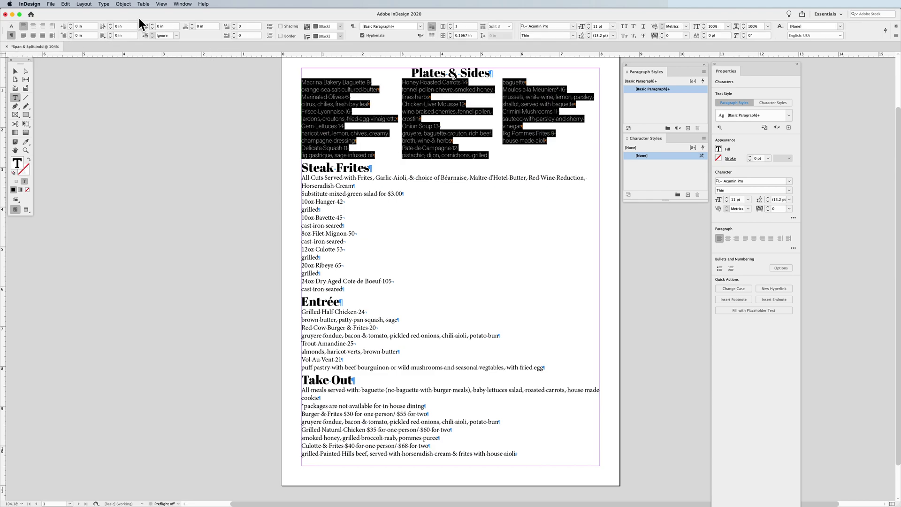
pyautogui.click(192, 24)
pyautogui.click(192, 24)
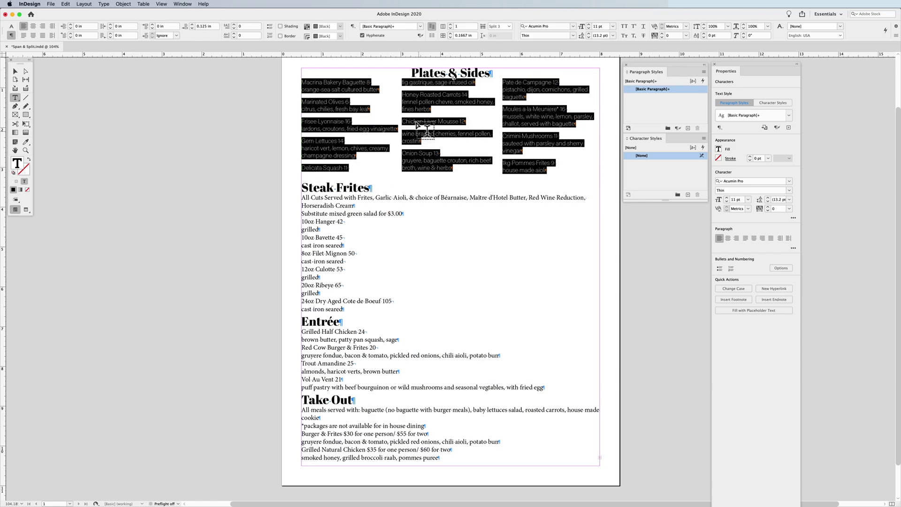
pyautogui.moveTo(416, 97); pyautogui.dragTo(612, 89)
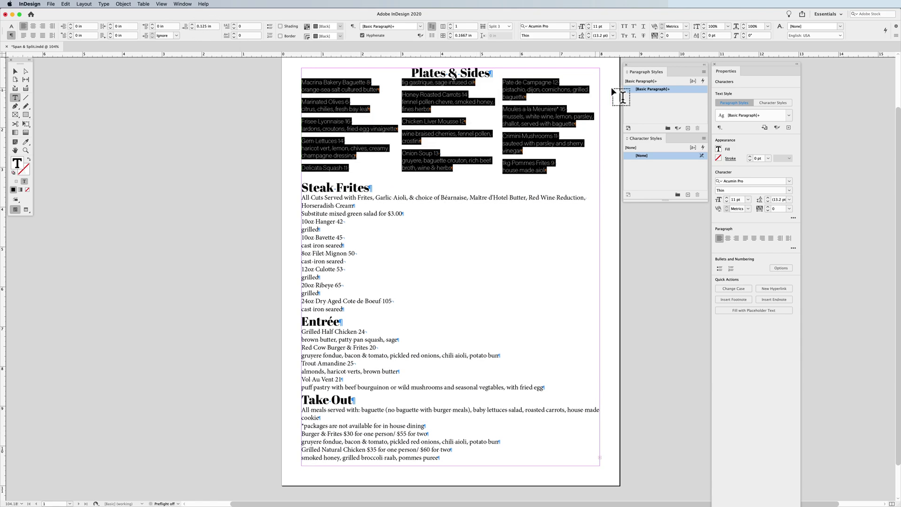
# - Create a new paragraph style named "Menu Body" from the selected "Plates & Sides" items
pyautogui.click(703, 71)
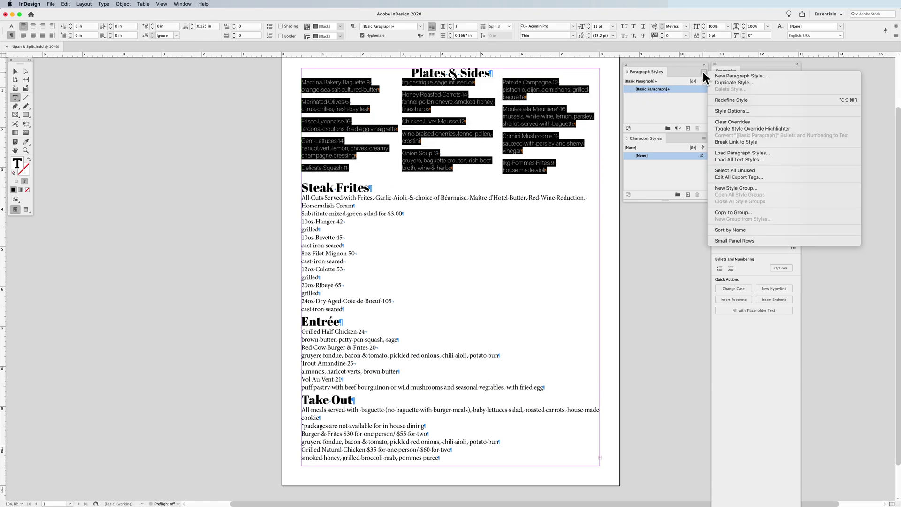
pyautogui.click(728, 75)
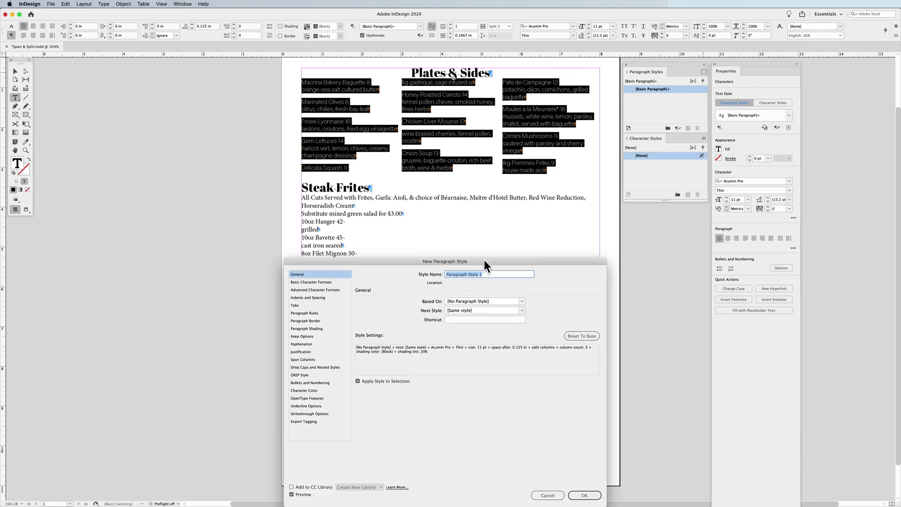
pyautogui.write('Menu Body')
# - Set the Menu Body style's Span Columns options to Split Column, 3 sub-columns and a 0.1875 in inside gutter
pyautogui.click(308, 360)
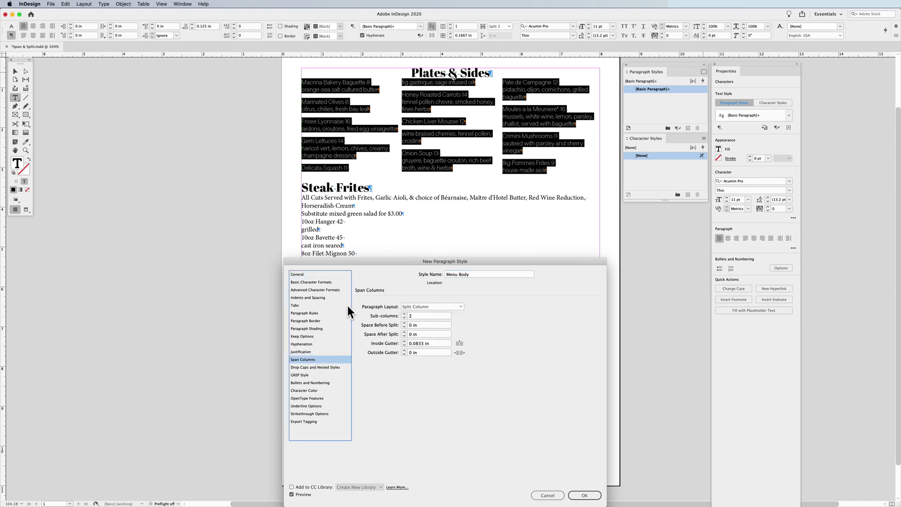
pyautogui.moveTo(367, 260); pyautogui.dragTo(432, 245)
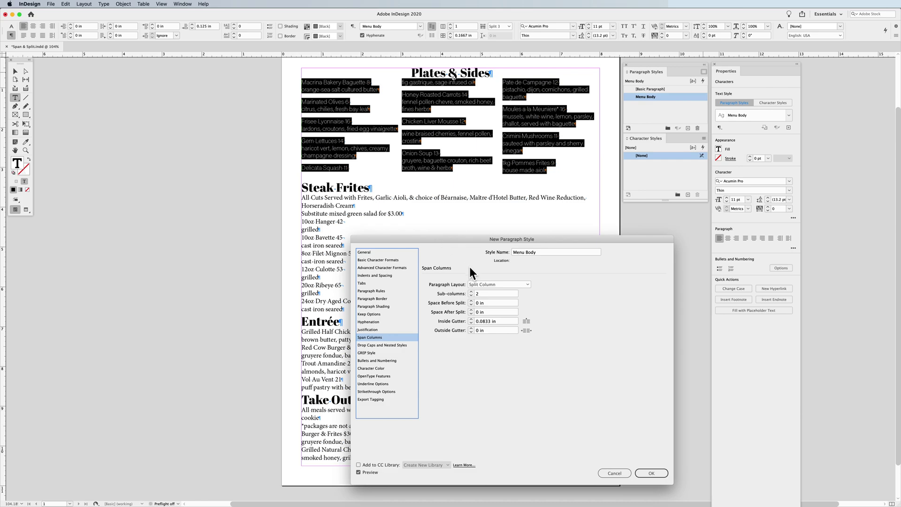
pyautogui.click(500, 284)
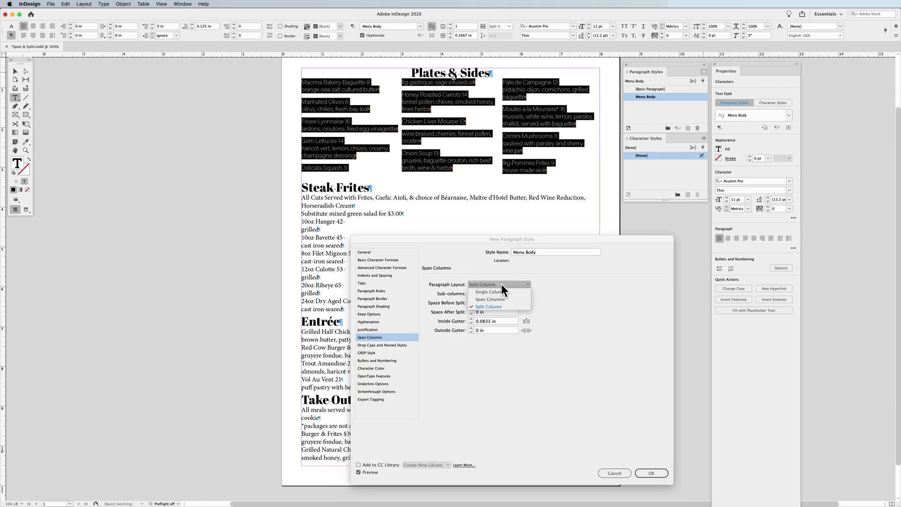
pyautogui.click(576, 290)
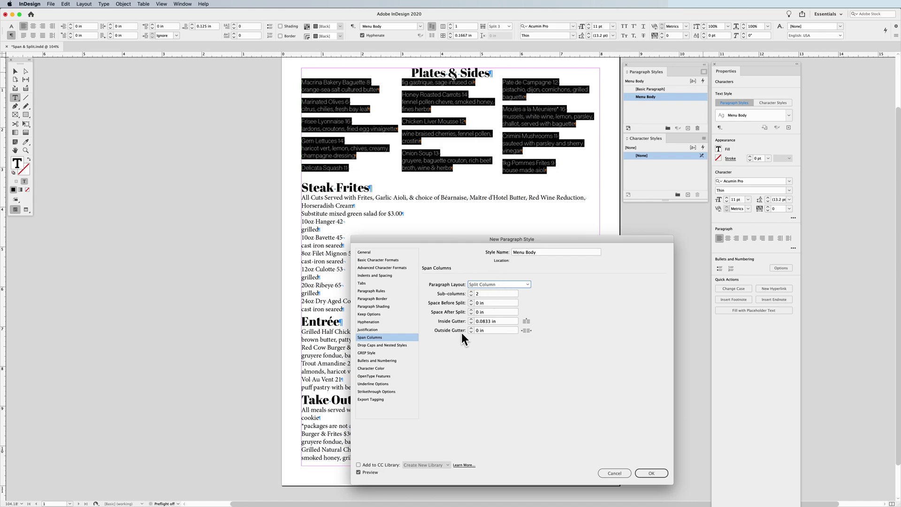
pyautogui.moveTo(467, 241); pyautogui.dragTo(466, 246)
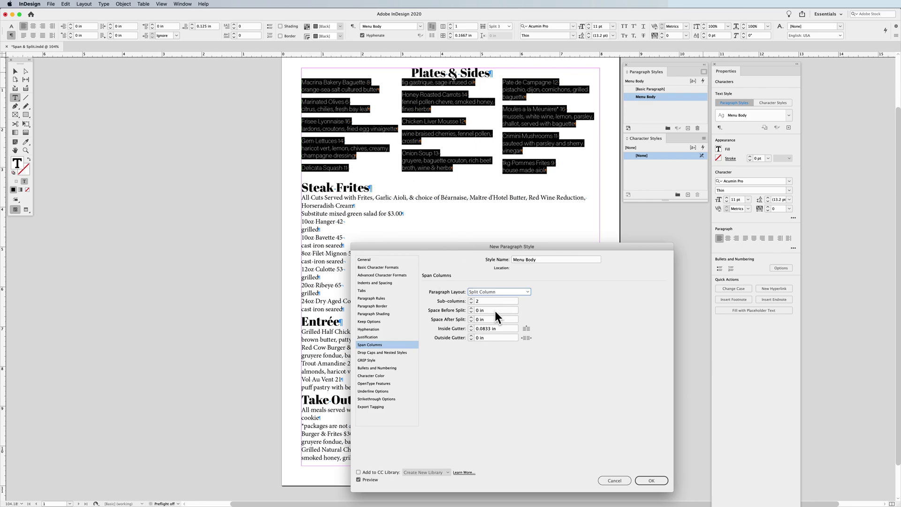
pyautogui.click(471, 326)
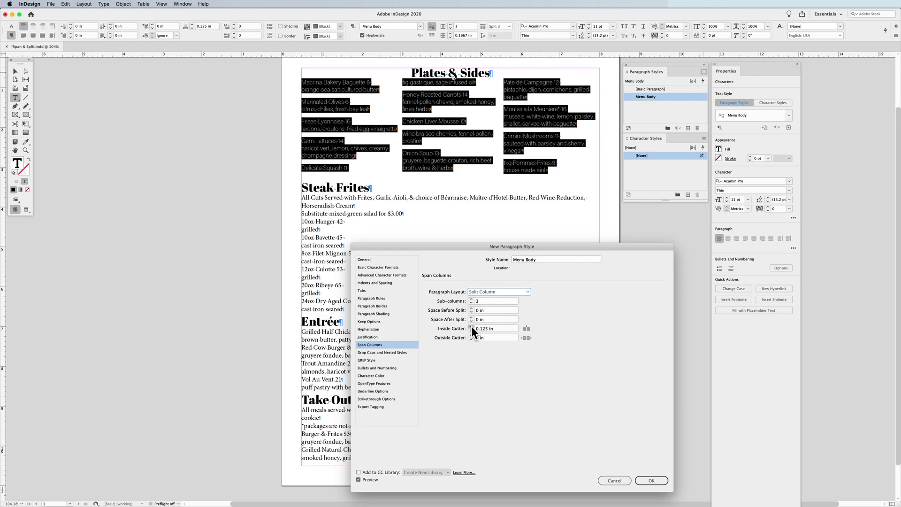
pyautogui.click(471, 327)
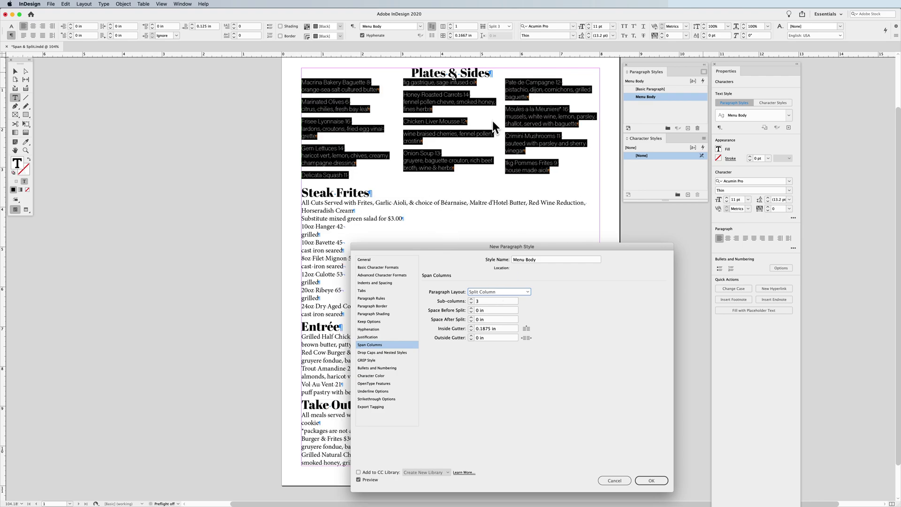
# - Set Menu Body's space before split to 0.1875 in and space after split to 0.125 in, and save the style
pyautogui.click(471, 317)
pyautogui.click(471, 318)
pyautogui.click(471, 309)
pyautogui.click(471, 309)
pyautogui.click(470, 309)
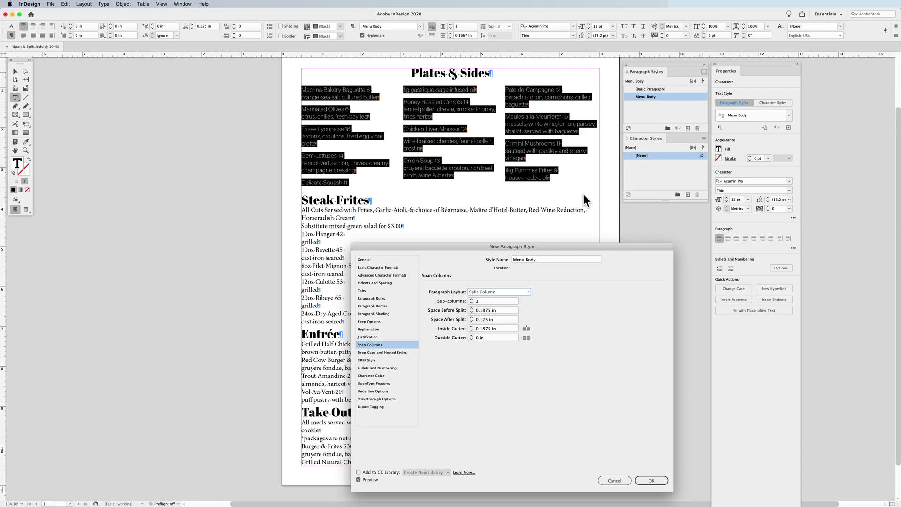
pyautogui.click(650, 481)
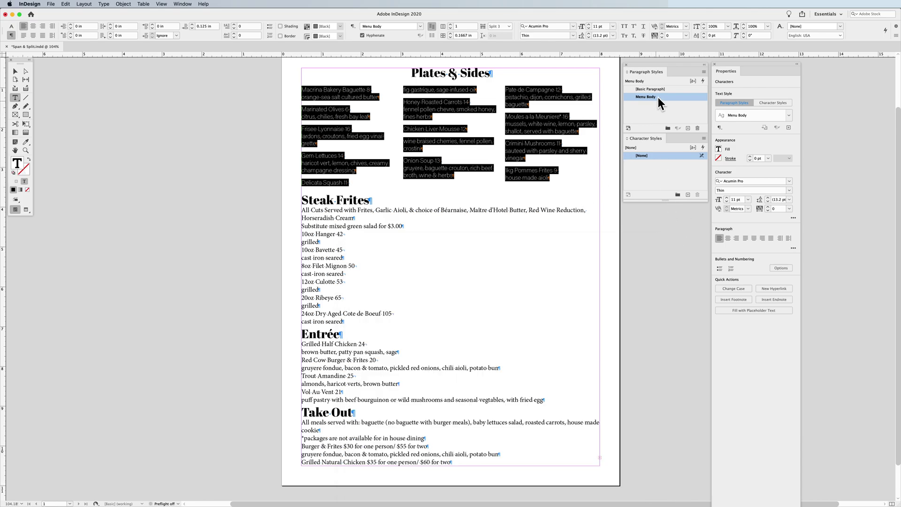
# - Apply the Menu Body style to all item paragraphs under "Steak Frites", "Entrée" and "Take Out"
pyautogui.moveTo(303, 210); pyautogui.dragTo(378, 317)
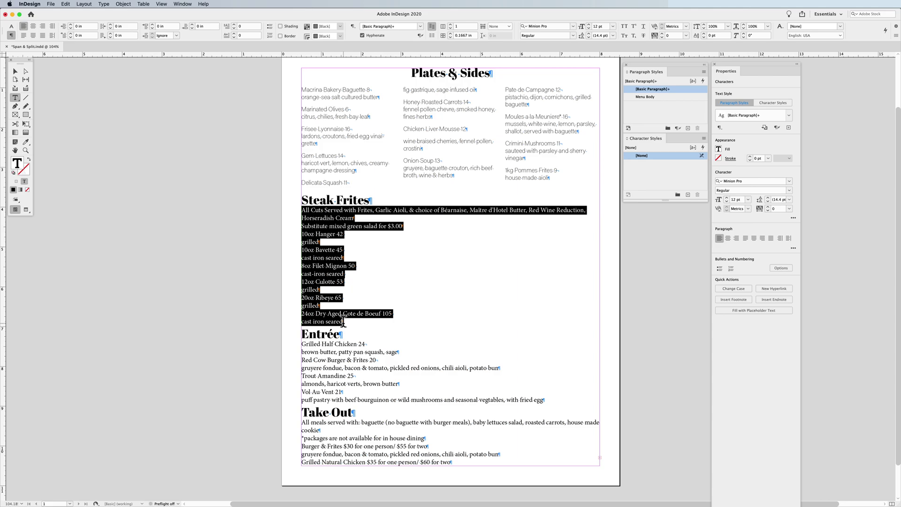
pyautogui.click(660, 98)
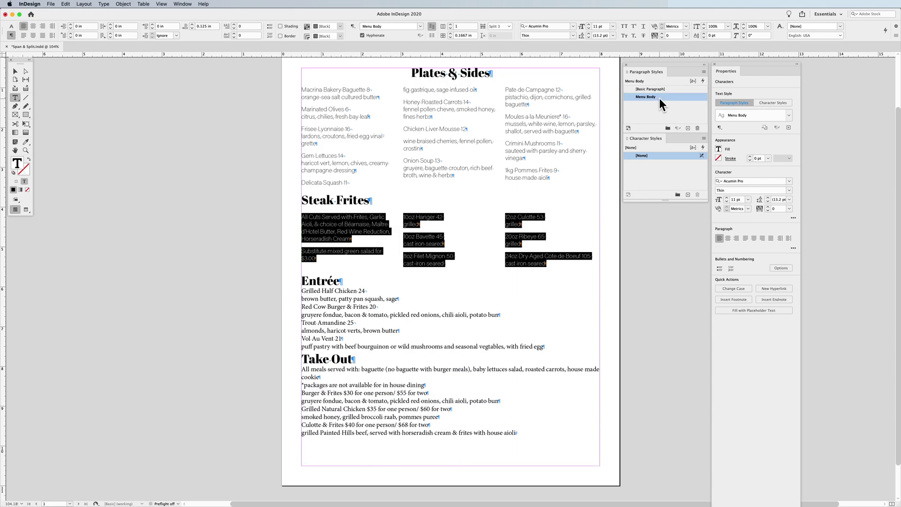
pyautogui.moveTo(302, 291); pyautogui.dragTo(550, 346)
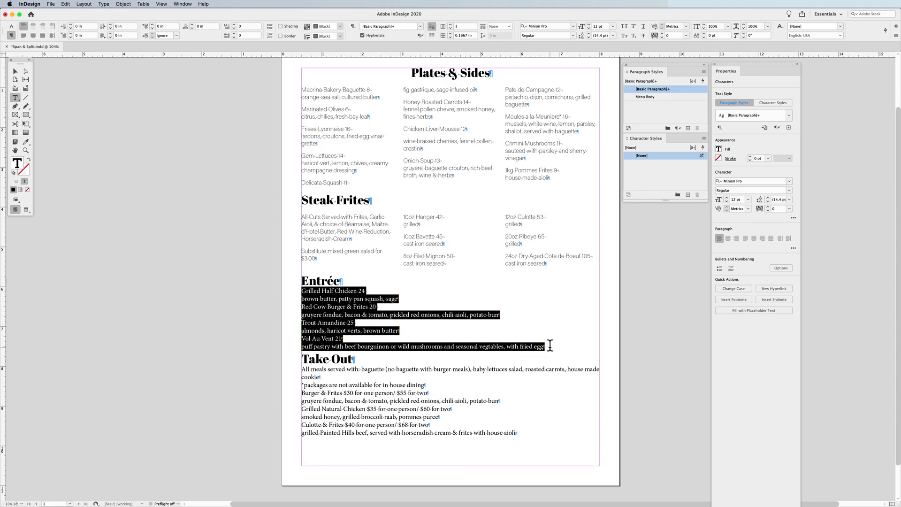
pyautogui.click(654, 96)
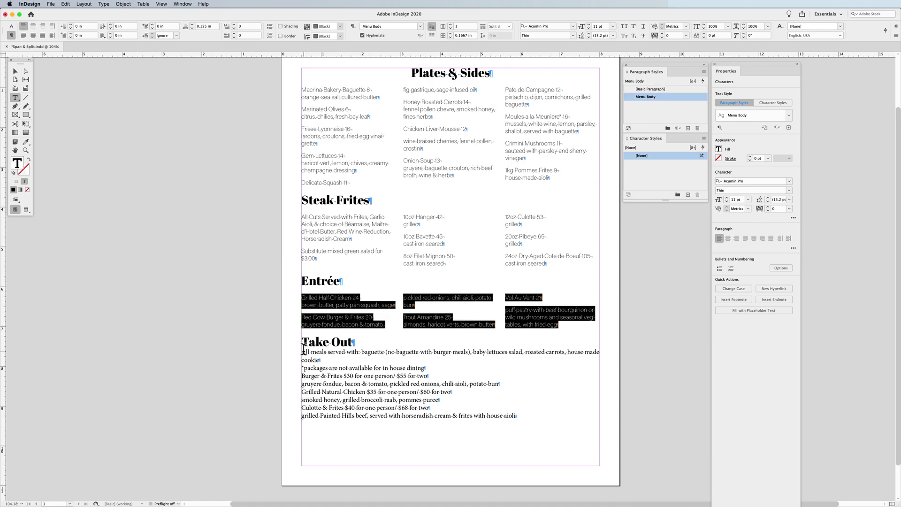
pyautogui.moveTo(302, 352); pyautogui.dragTo(547, 413)
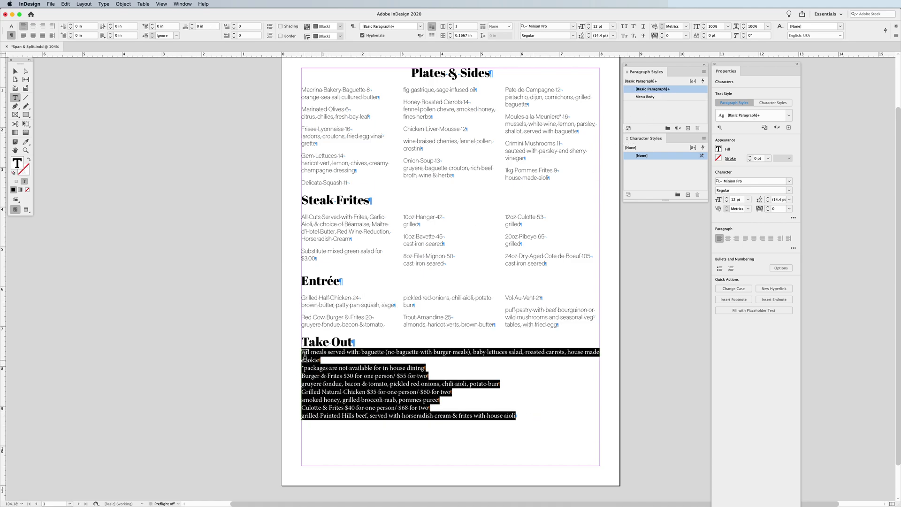
pyautogui.moveTo(306, 355); pyautogui.dragTo(616, 352)
pyautogui.click(666, 97)
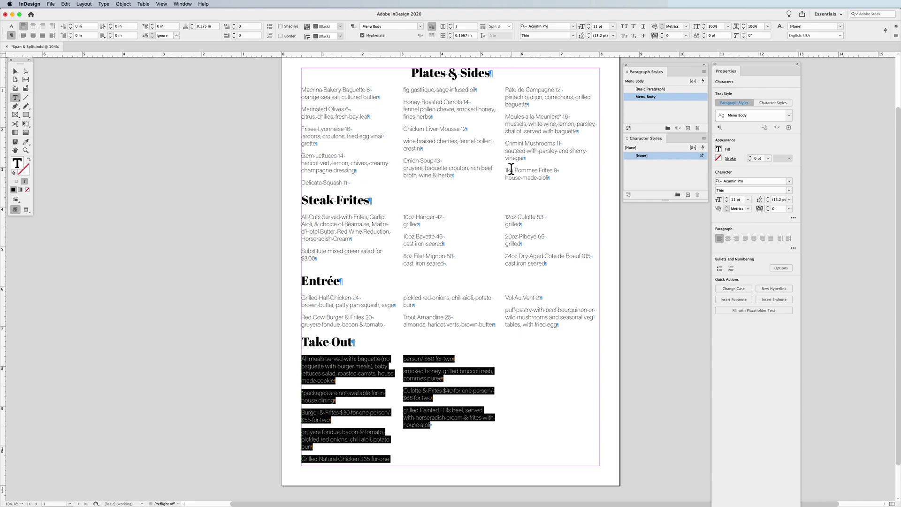
# - Create a paragraph style named "Headline" from the centered "Plates & Sides" heading
pyautogui.tripleClick(445, 67)
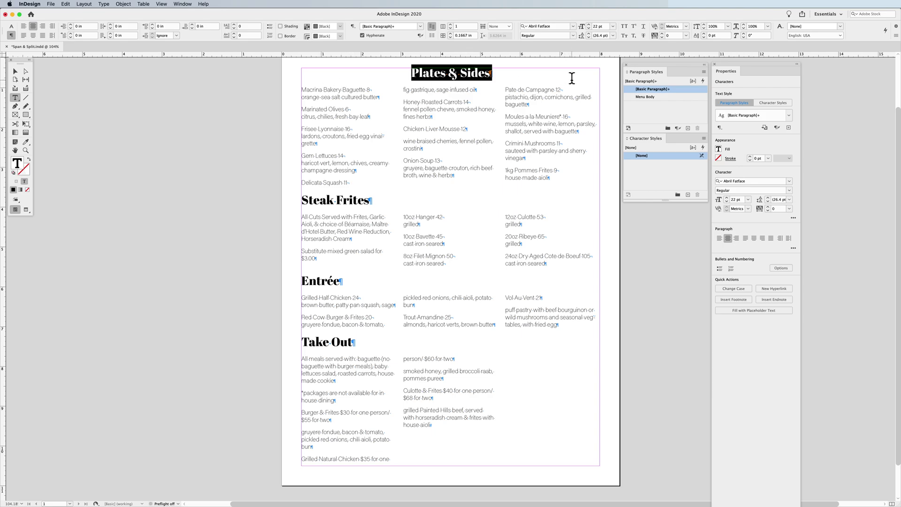
pyautogui.click(703, 71)
pyautogui.click(716, 74)
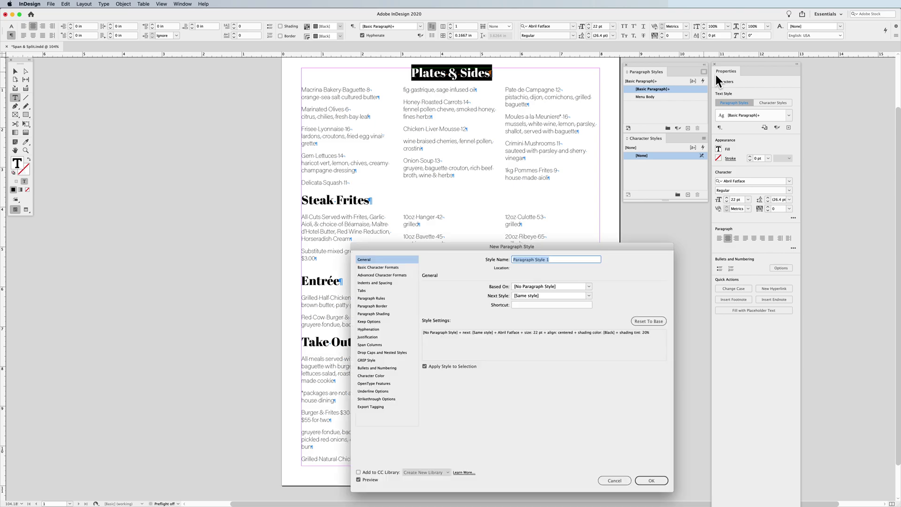
pyautogui.write('Headline')
pyautogui.click(378, 344)
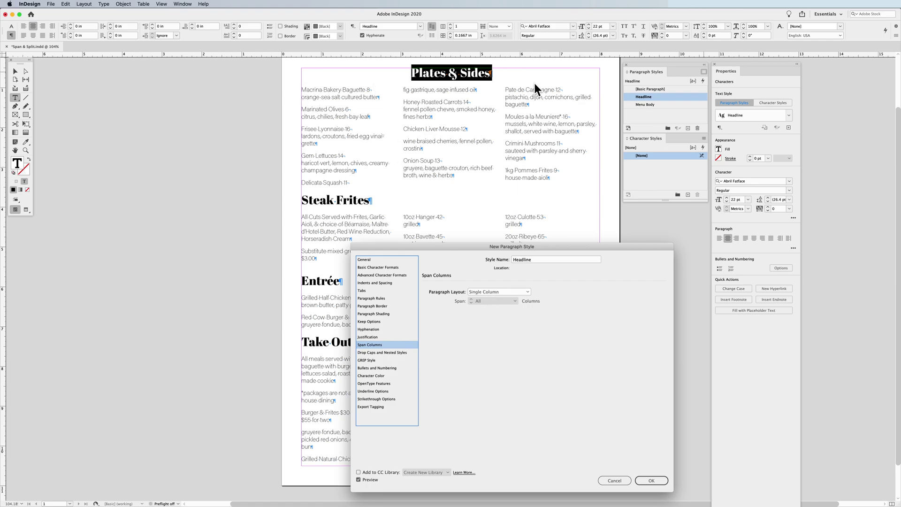
pyautogui.click(381, 275)
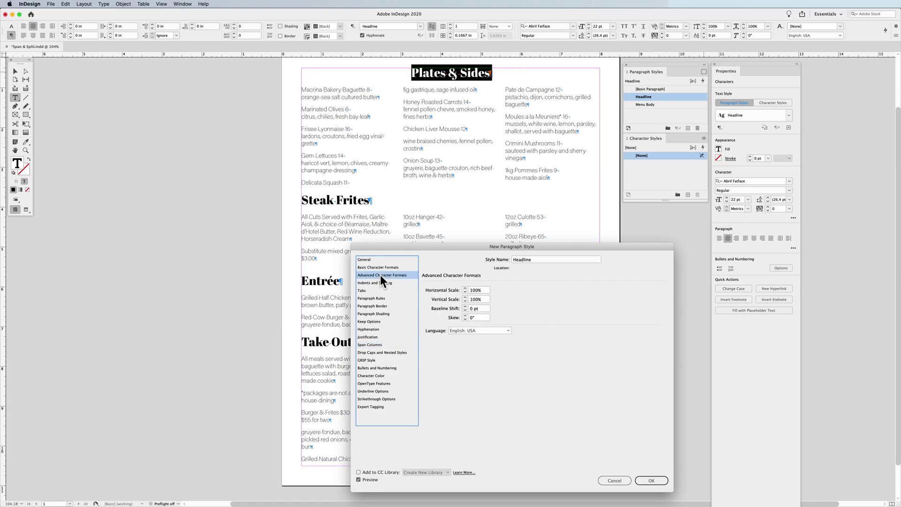
pyautogui.click(380, 283)
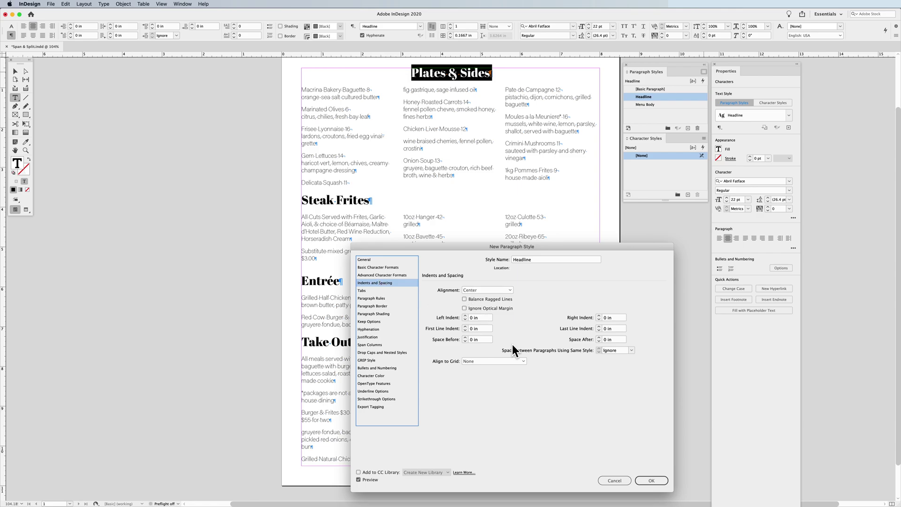
pyautogui.click(655, 482)
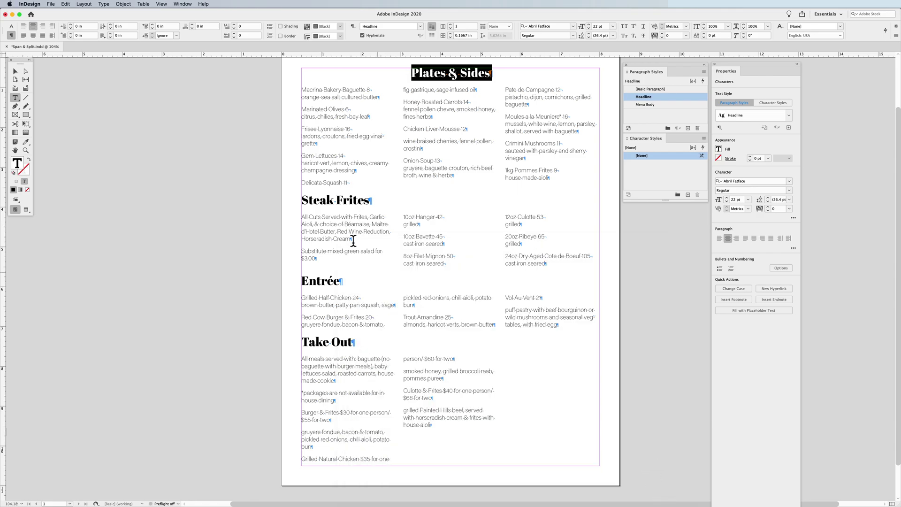
# - Apply the Headline style to the "Steak Frites", "Entrée" and "Take Out" headings
pyautogui.click(332, 197)
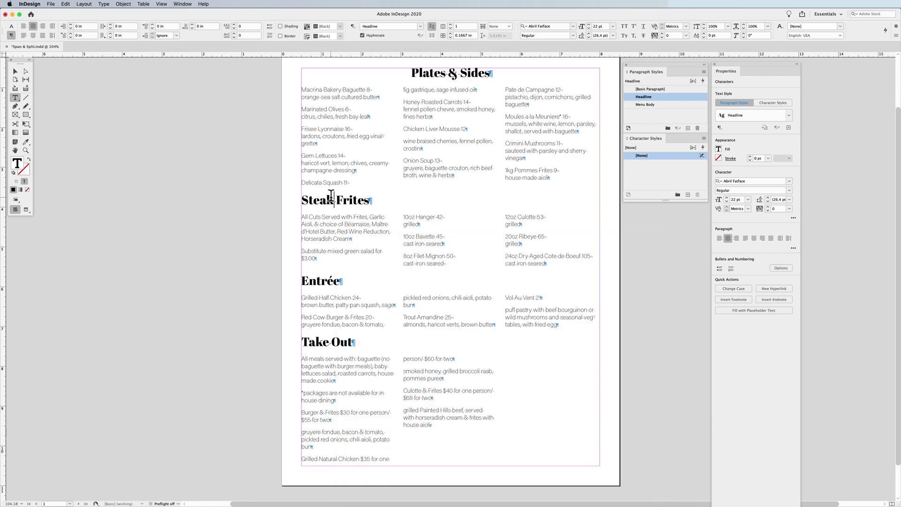
pyautogui.click(655, 96)
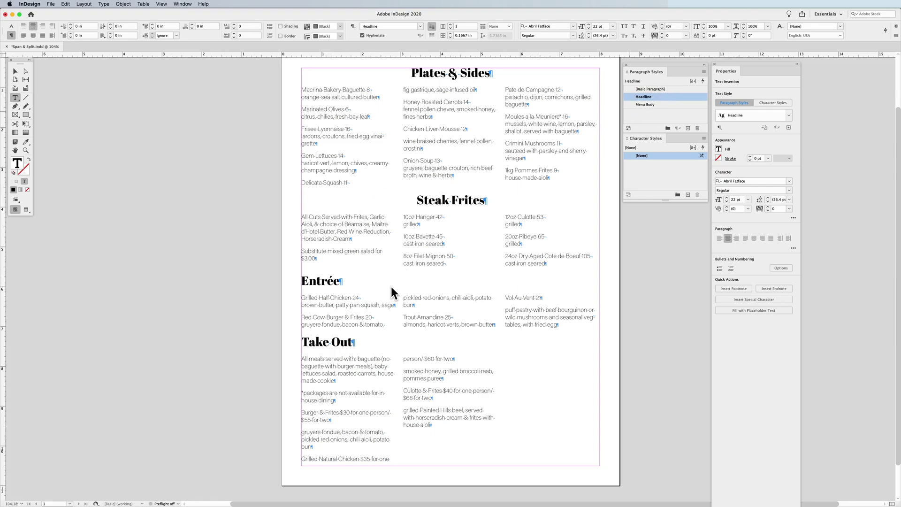
pyautogui.click(327, 280)
pyautogui.click(655, 96)
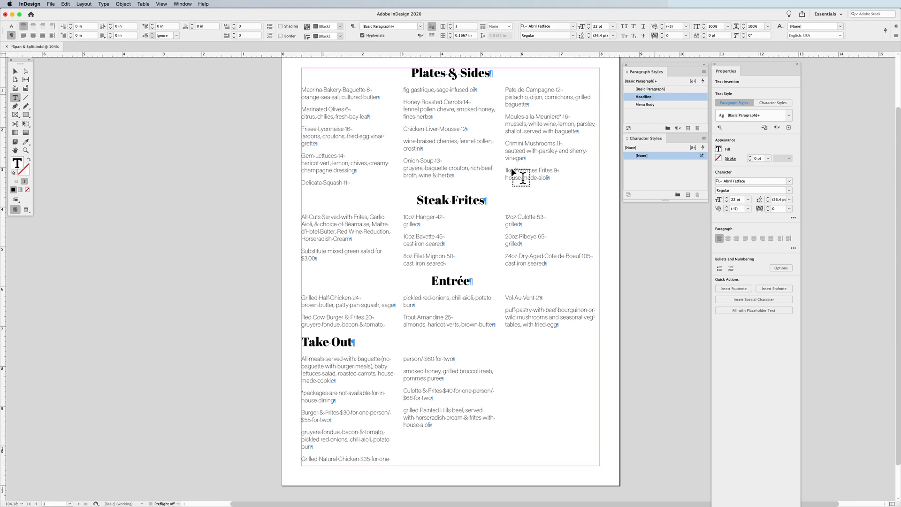
pyautogui.click(332, 334)
pyautogui.click(655, 97)
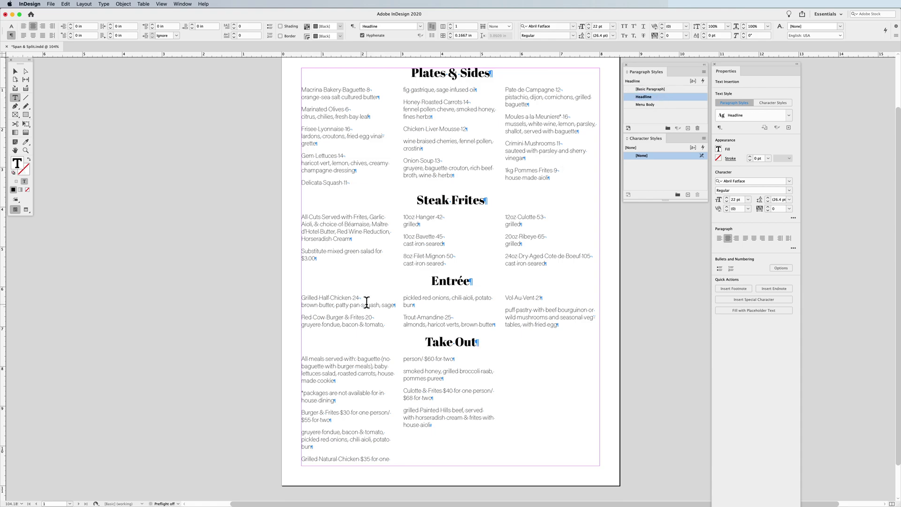
# - Shorten the menu text frame from its bottom edge to about 8.87 in high to balance the "Take Out" columns
pyautogui.moveTo(372, 373); pyautogui.dragTo(447, 436)
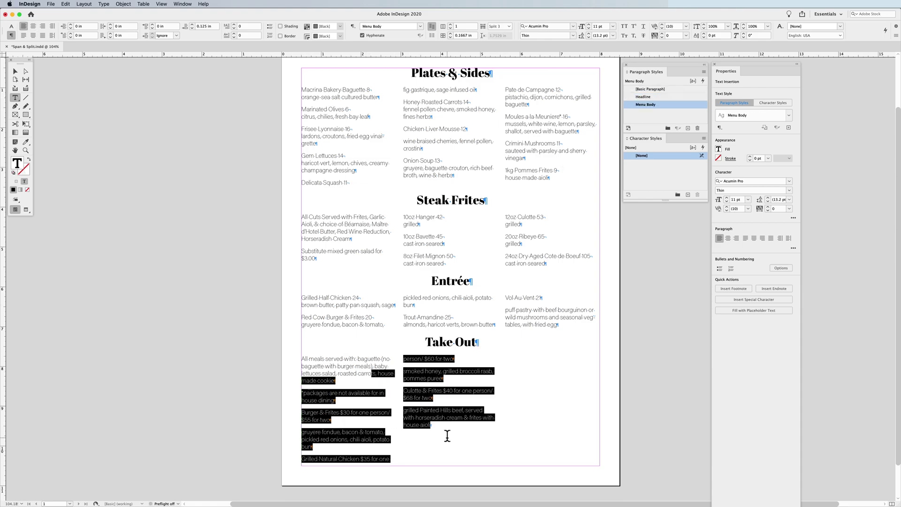
pyautogui.click(15, 71)
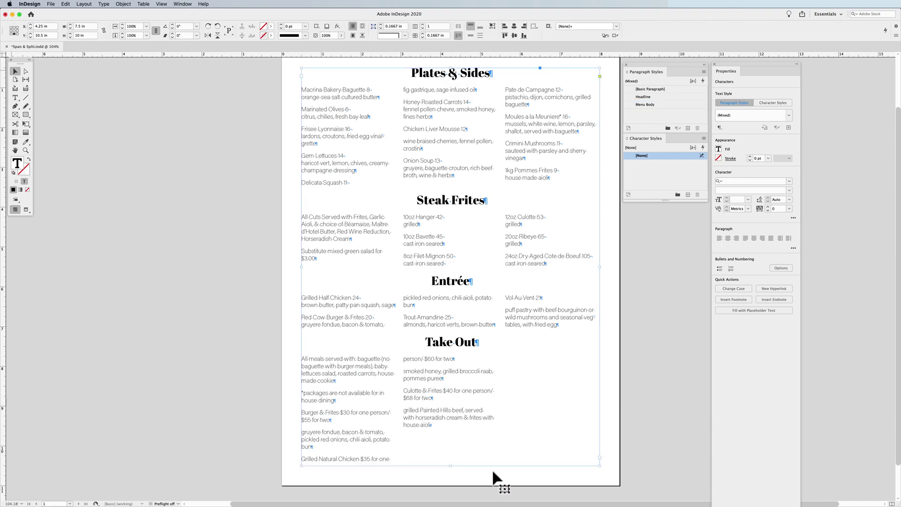
pyautogui.moveTo(451, 467); pyautogui.dragTo(453, 420)
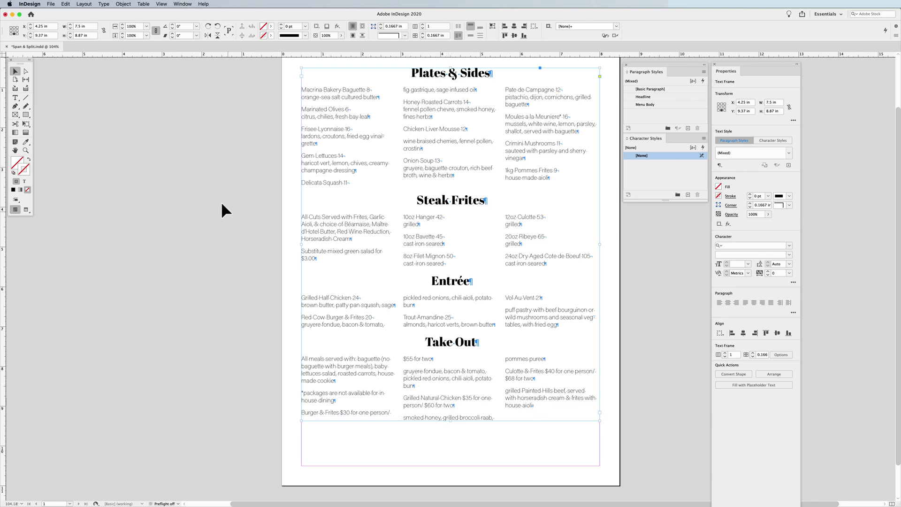
pyautogui.click(280, 183)
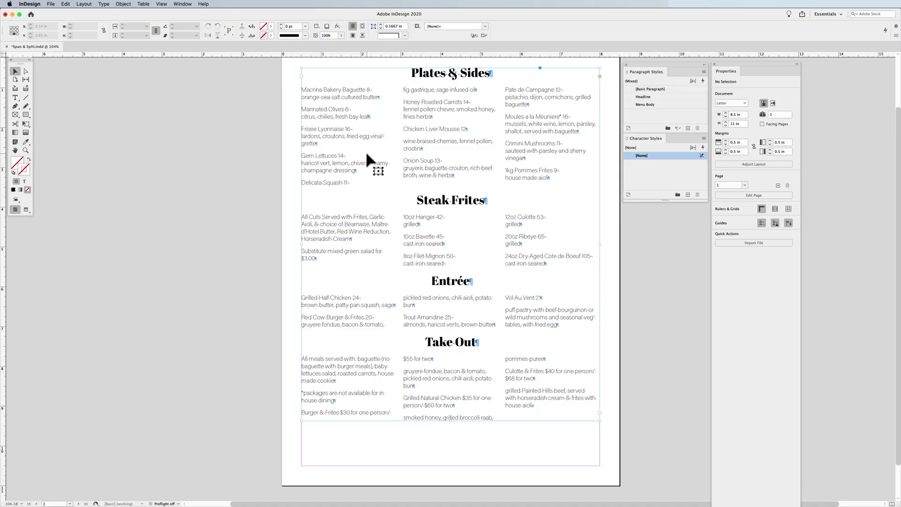
pyautogui.doubleClick(352, 128)
pyautogui.moveTo(352, 129); pyautogui.dragTo(564, 174)
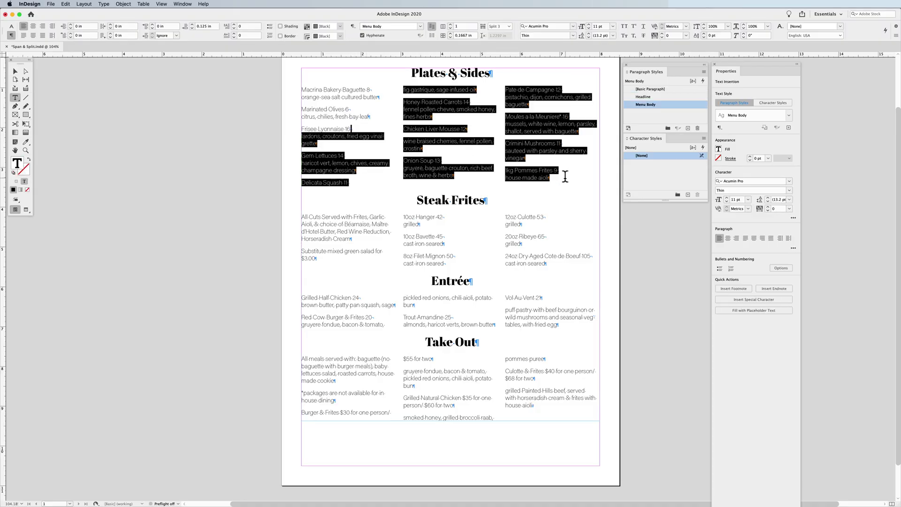
pyautogui.click(19, 73)
pyautogui.click(198, 128)
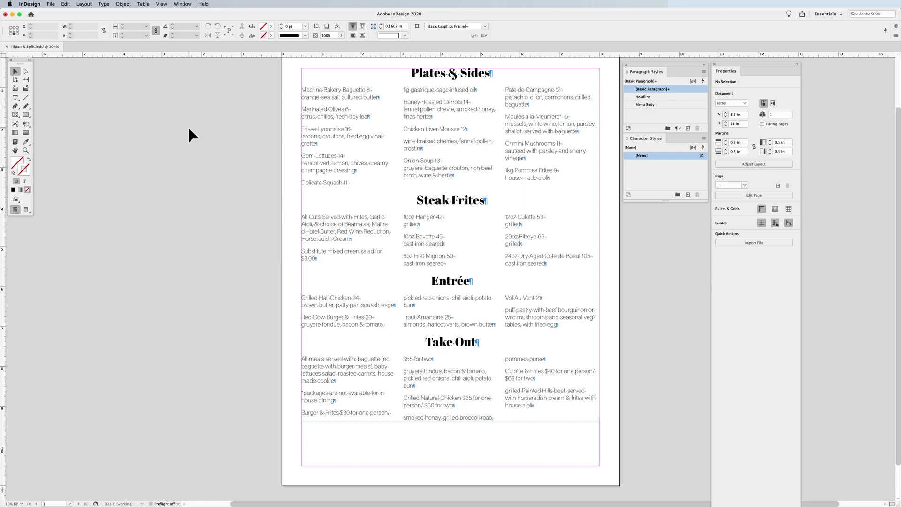
# - Split all the item paragraphs under the "Steak Frites" heading into two columns
pyautogui.doubleClick(455, 249)
pyautogui.moveTo(579, 270); pyautogui.dragTo(300, 212)
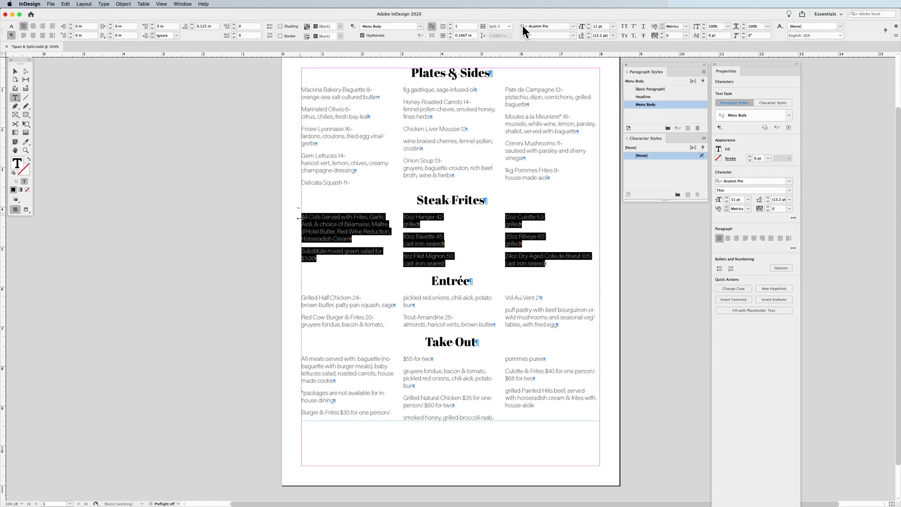
pyautogui.click(507, 29)
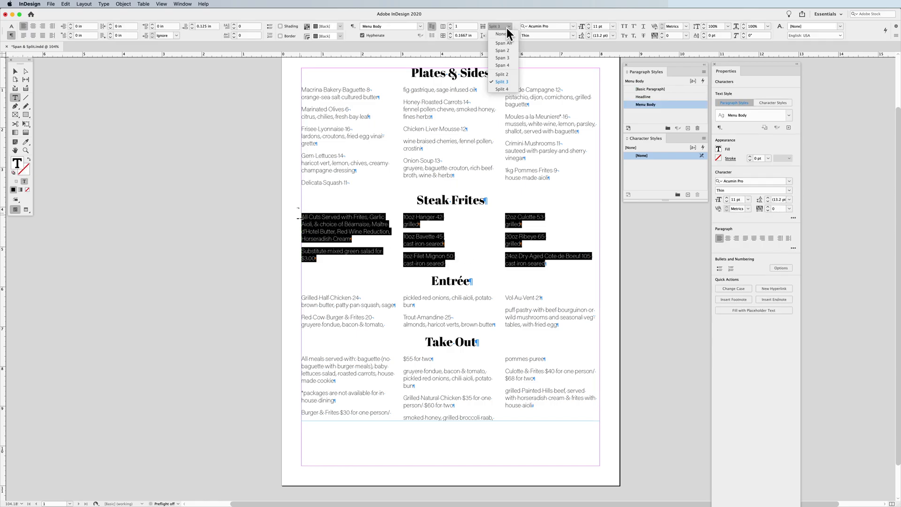
pyautogui.click(507, 76)
pyautogui.click(436, 258)
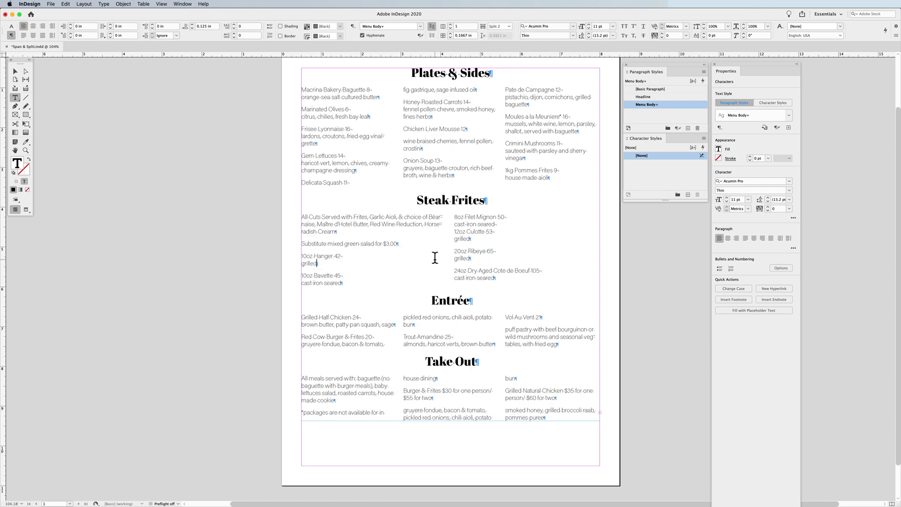
# - Split all the item paragraphs under the "Entrée" heading into four columns
pyautogui.moveTo(561, 344); pyautogui.dragTo(289, 316)
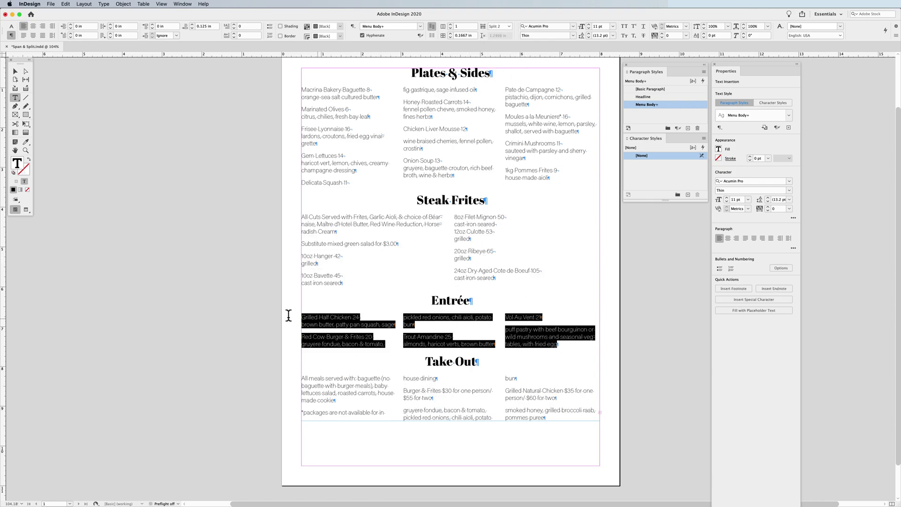
pyautogui.click(509, 26)
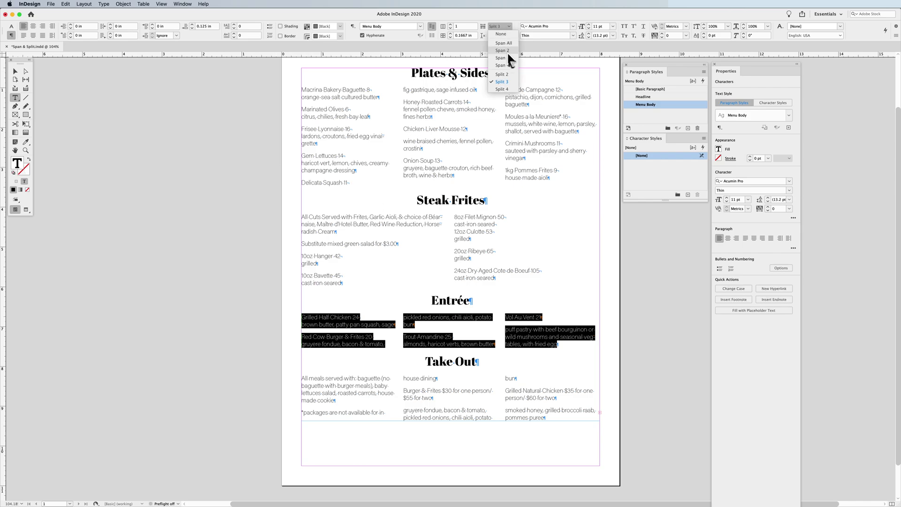
pyautogui.click(510, 88)
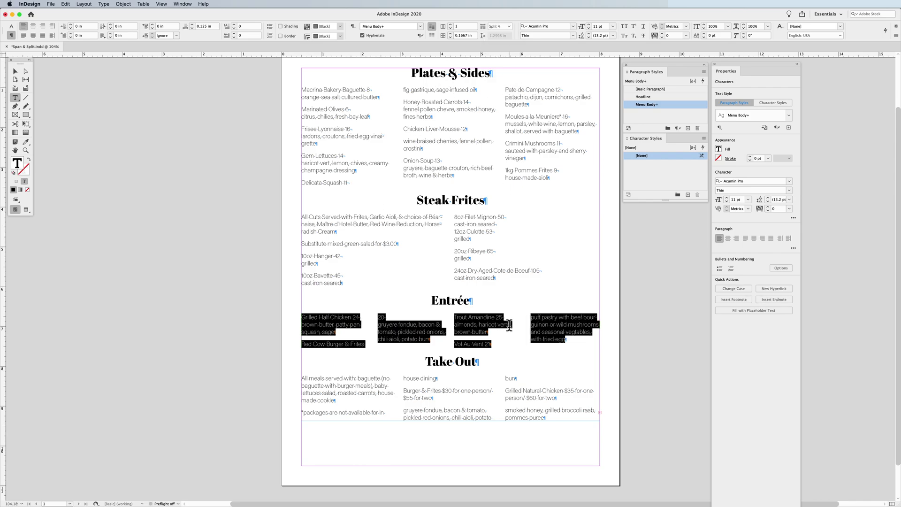
pyautogui.click(511, 327)
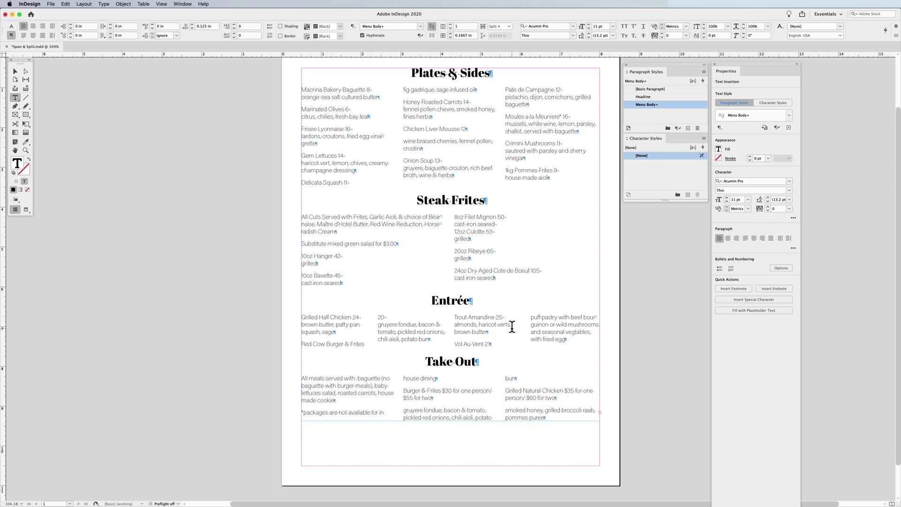